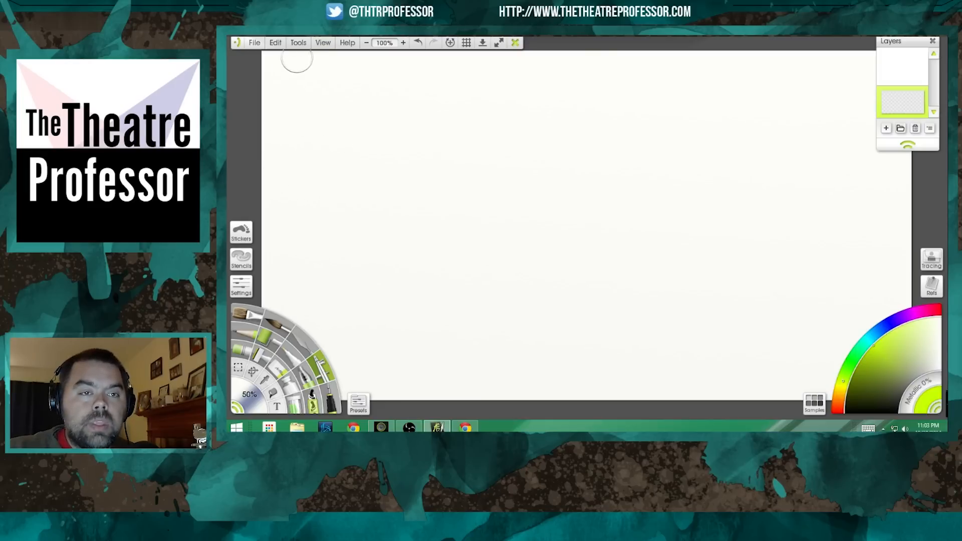
Step: Turn on Paint Symmetry for the canvas
click(298, 44)
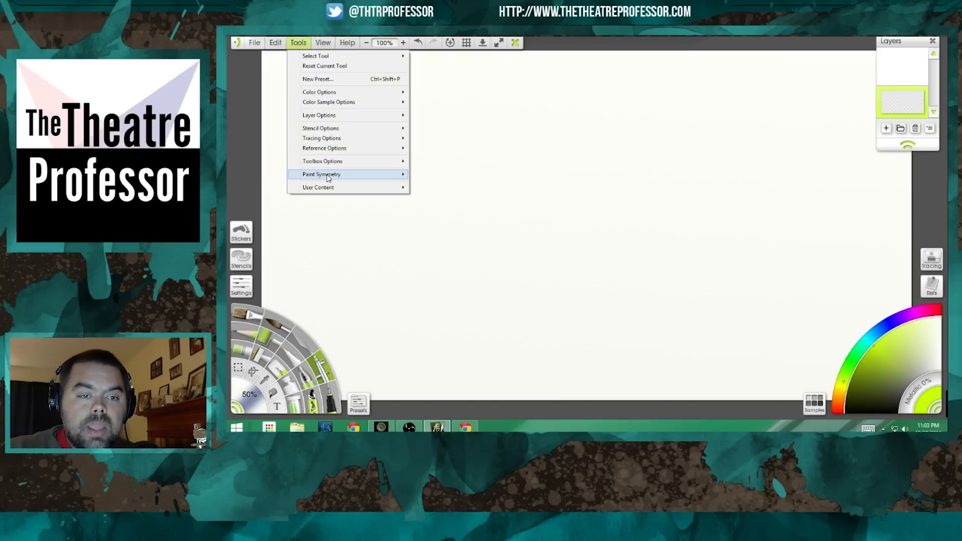
mouse_move(328, 178)
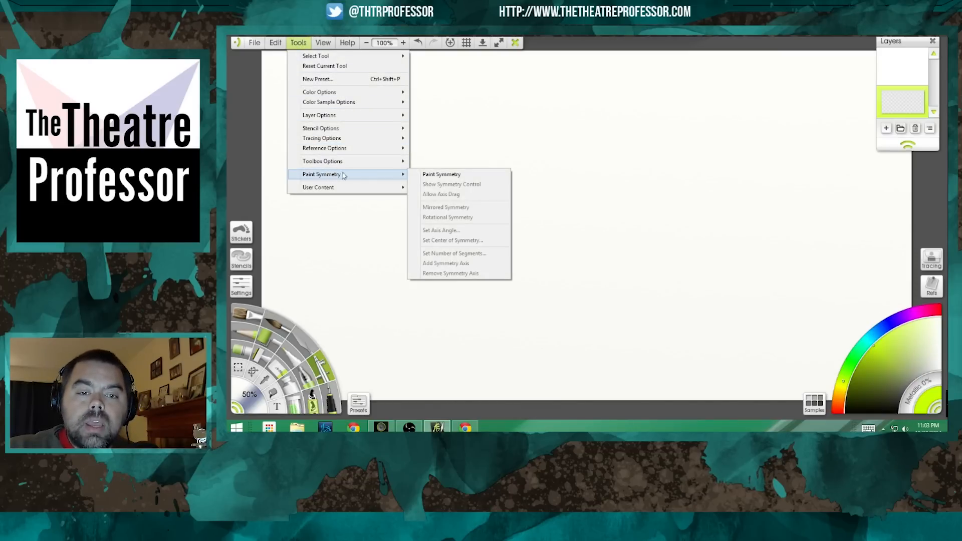
click(441, 175)
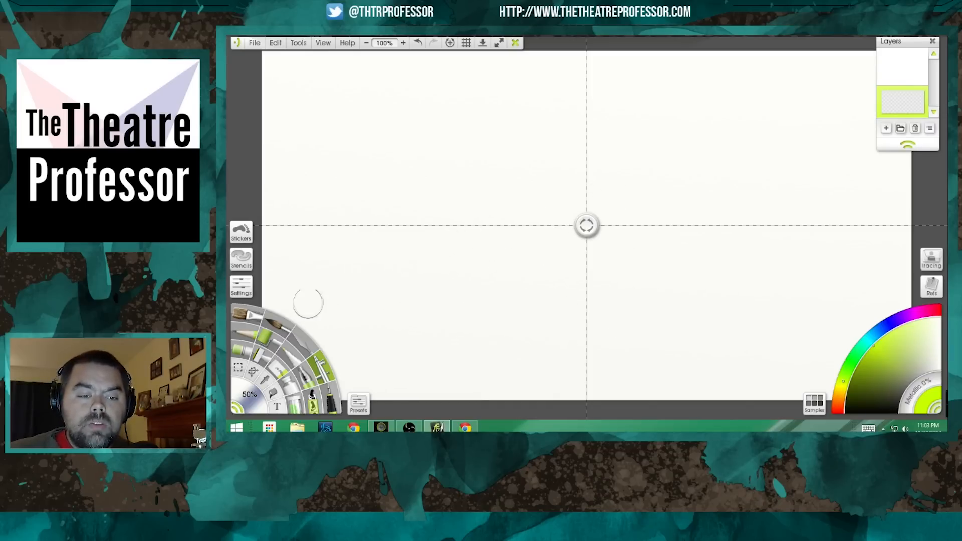
Step: Choose a dark blue color and another brush, and paint a diagonal stroke in the canvas's upper-left quadrant
click(889, 332)
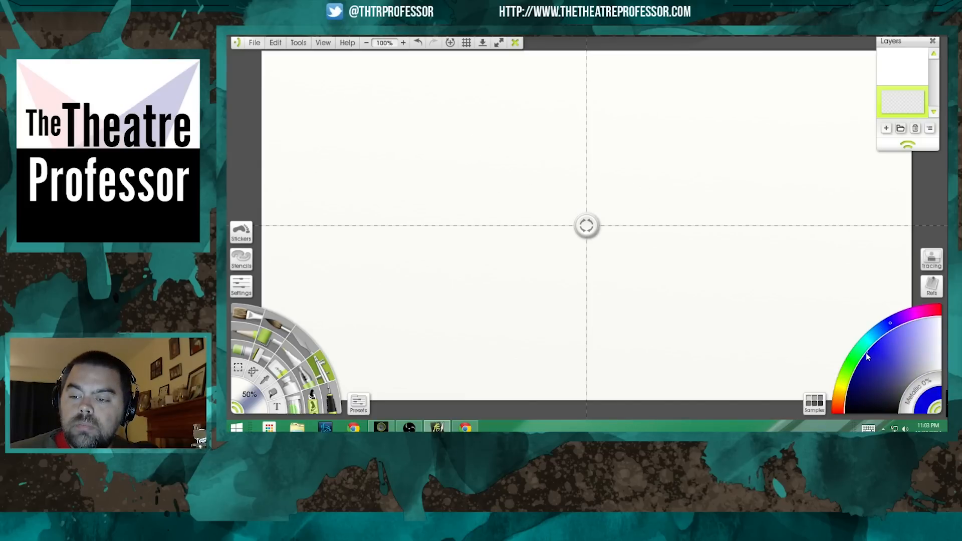
click(279, 323)
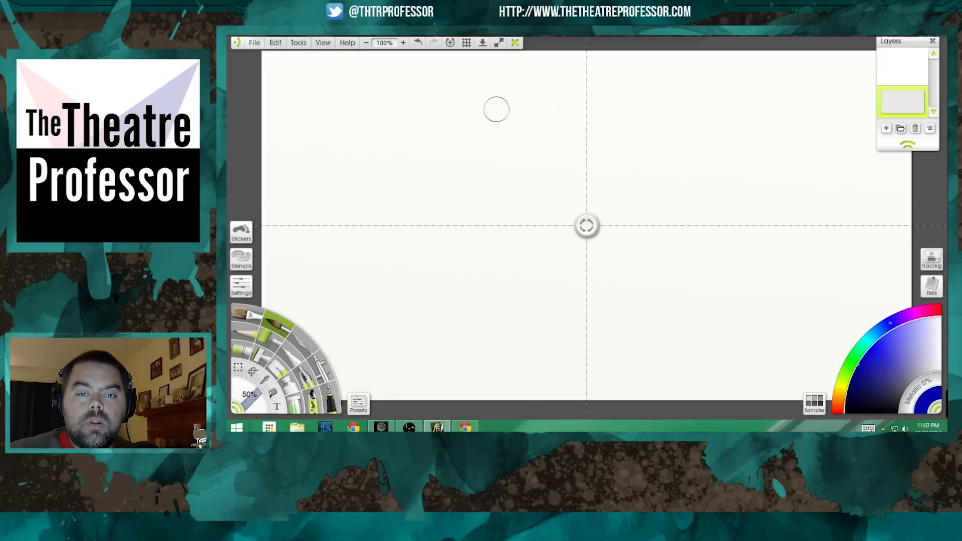
drag(501, 106, 450, 153)
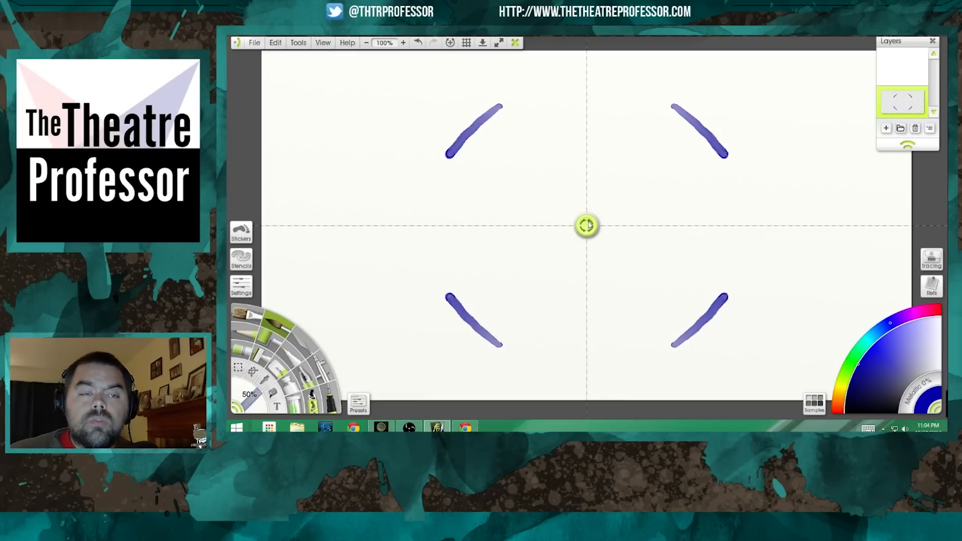
Step: Allow axis dragging for paint symmetry and shift the symmetry center slightly up and to the left
click(299, 44)
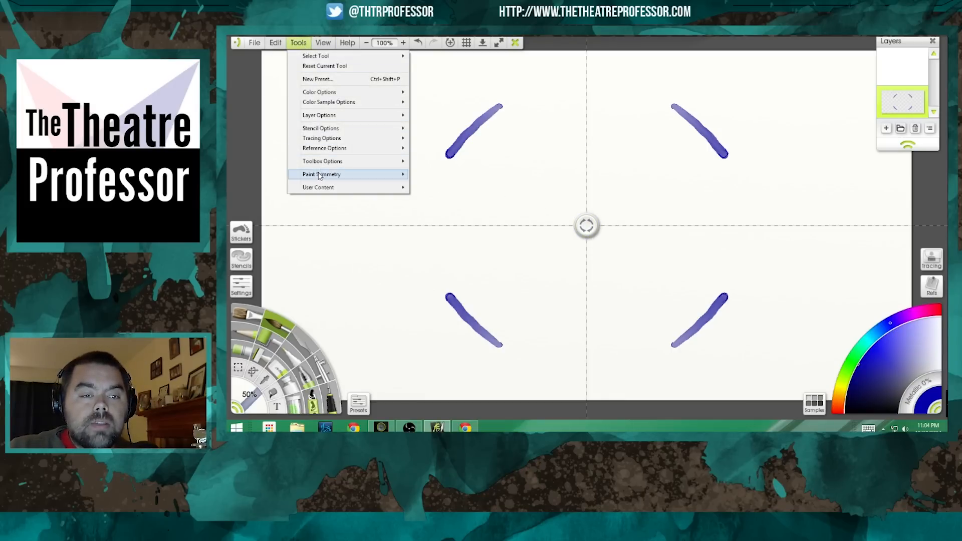
mouse_move(321, 175)
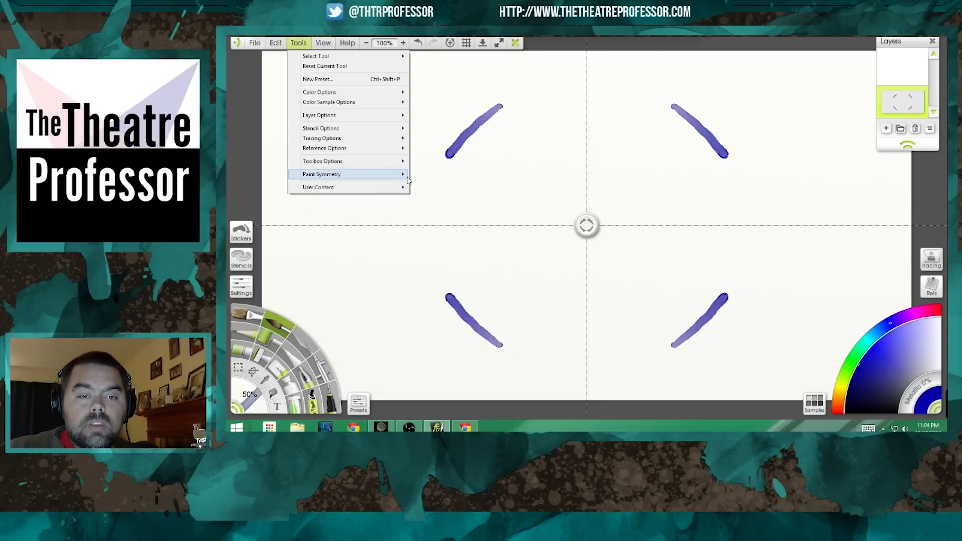
mouse_move(396, 176)
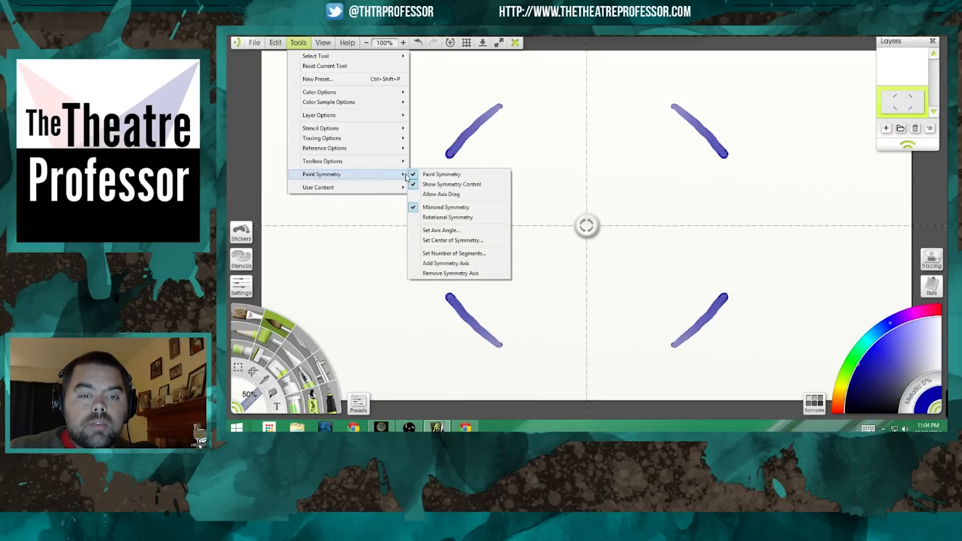
click(480, 195)
mouse_move(587, 230)
mouse_down()
mouse_move(561, 221)
mouse_move(571, 207)
mouse_move(576, 217)
mouse_move(571, 209)
mouse_move(554, 218)
mouse_move(560, 229)
mouse_move(483, 227)
mouse_move(508, 187)
mouse_move(571, 161)
mouse_move(618, 189)
mouse_move(614, 227)
mouse_move(564, 253)
mouse_move(531, 232)
mouse_move(528, 200)
mouse_move(533, 227)
mouse_up()
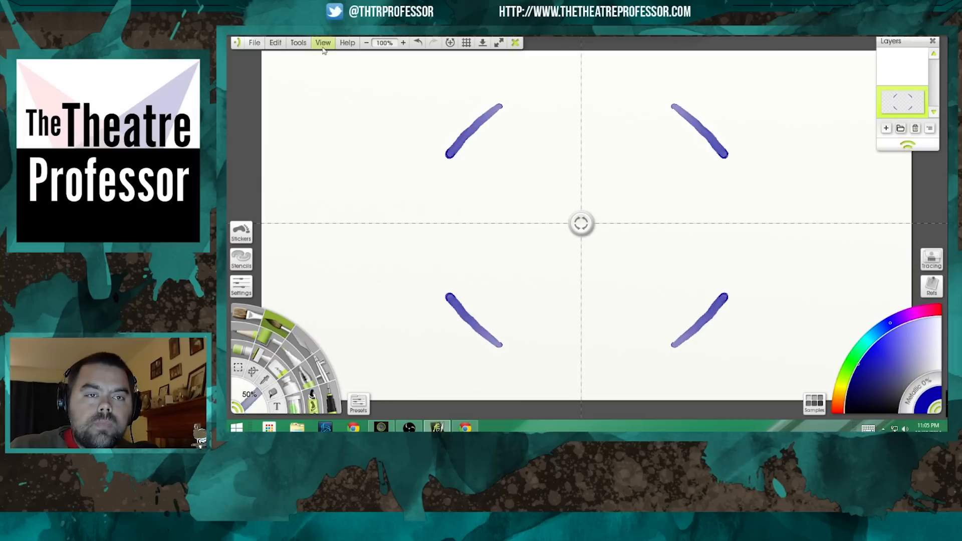
Step: Turn axis dragging for paint symmetry off and back on
click(302, 47)
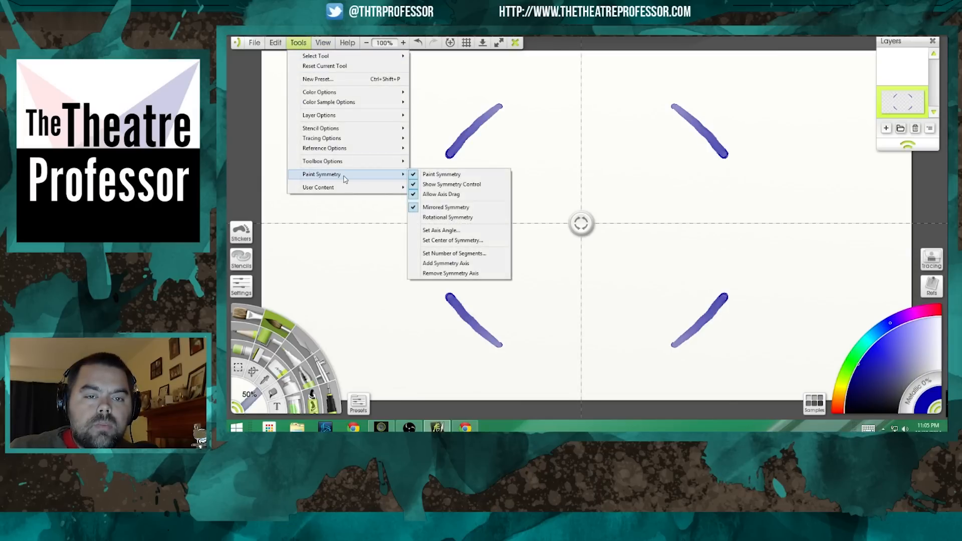
click(442, 194)
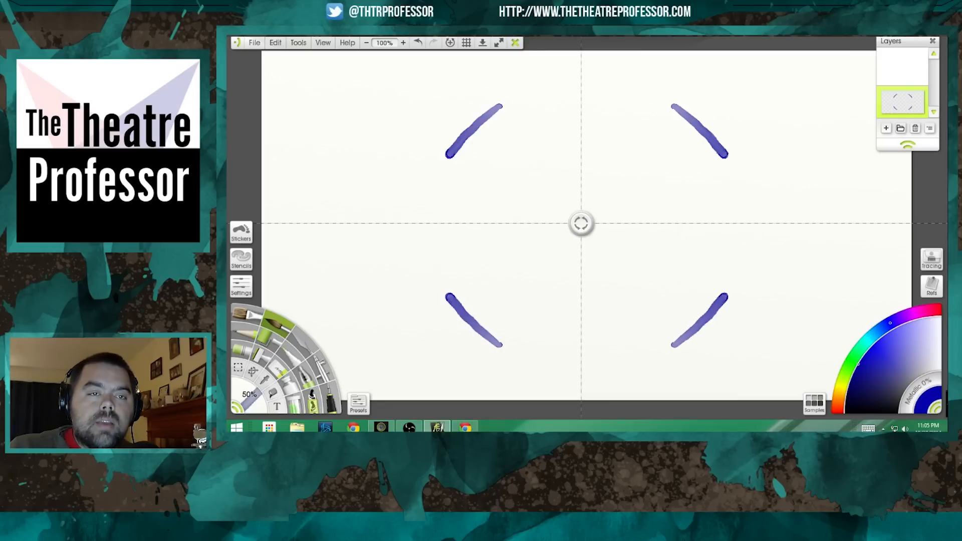
click(299, 43)
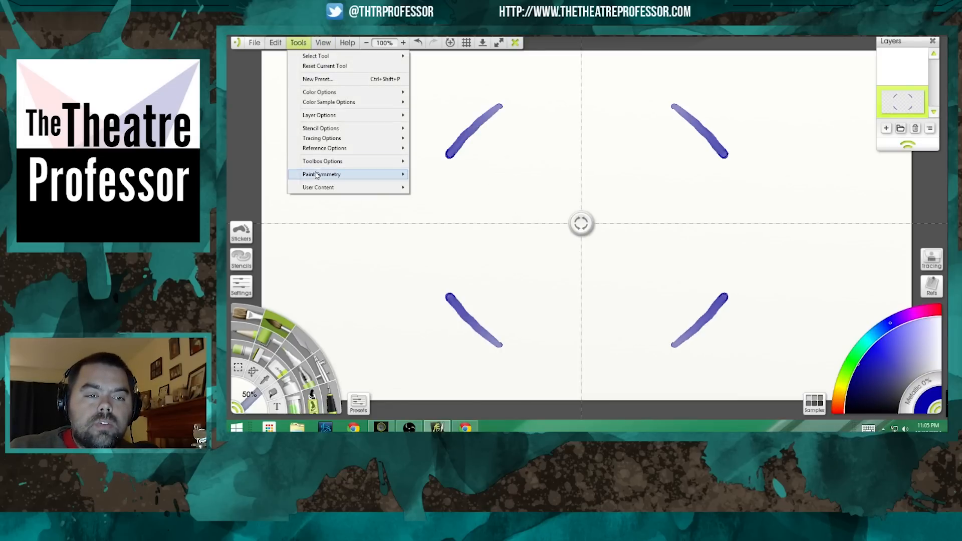
mouse_move(320, 176)
click(435, 196)
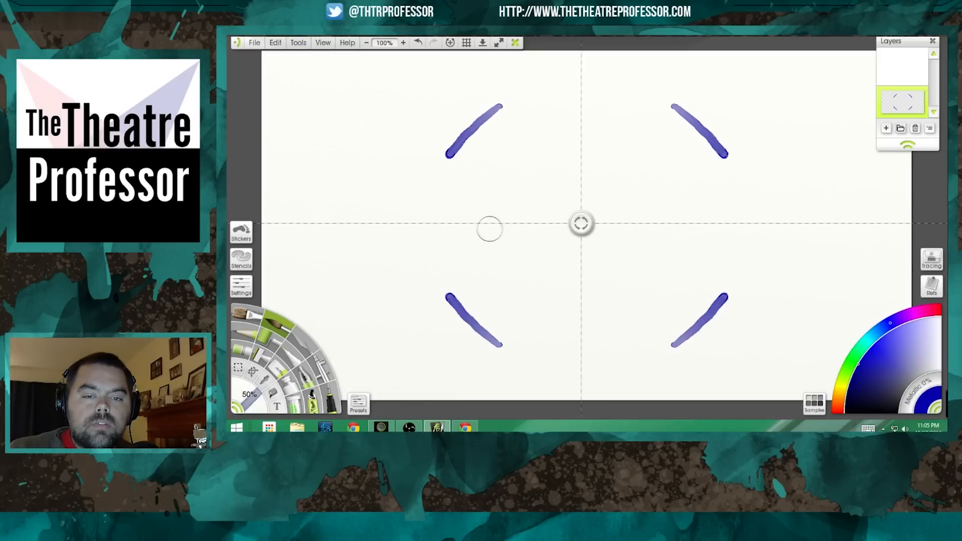
Step: Rotate the symmetry axes to several angles, painting short blue dabs between rotations, and reduce the brush size to 37%
mouse_move(491, 224)
mouse_down()
mouse_move(487, 208)
mouse_move(506, 181)
mouse_move(535, 168)
mouse_move(586, 163)
mouse_move(621, 209)
mouse_move(603, 232)
mouse_move(617, 222)
mouse_move(616, 202)
mouse_up()
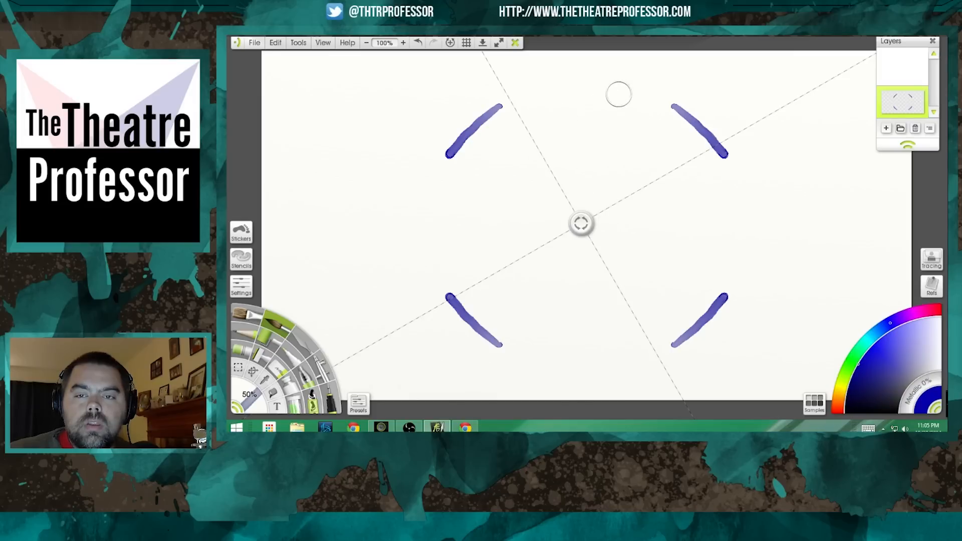
drag(618, 91, 609, 96)
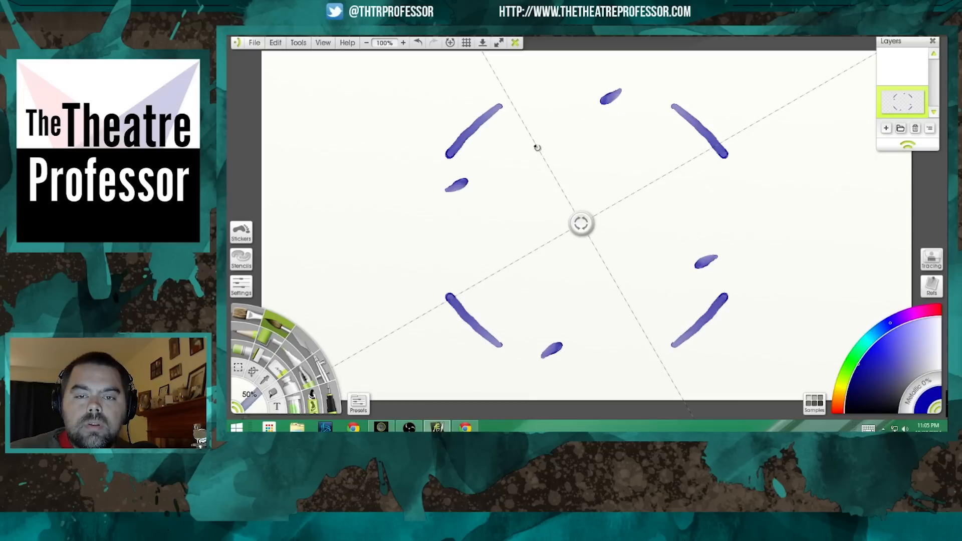
drag(536, 148, 531, 159)
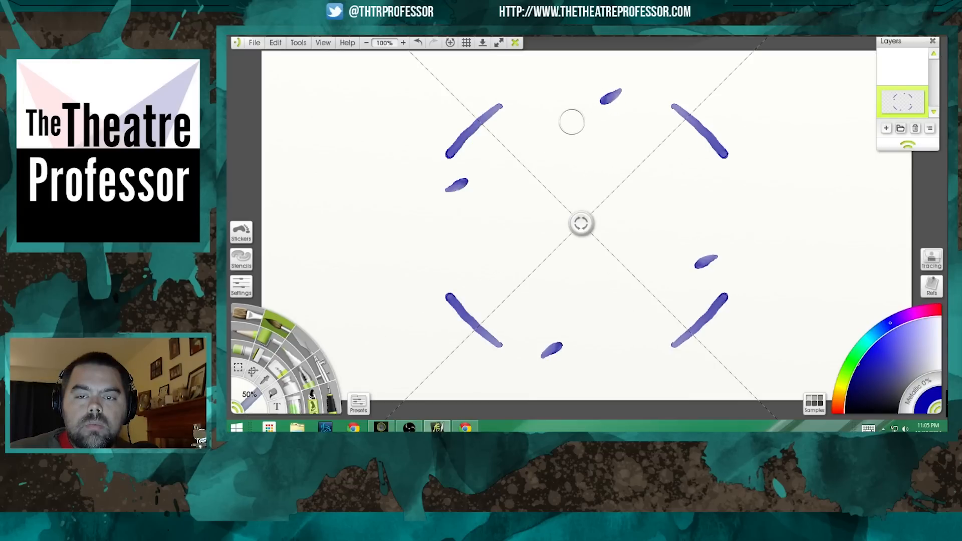
drag(571, 120, 562, 131)
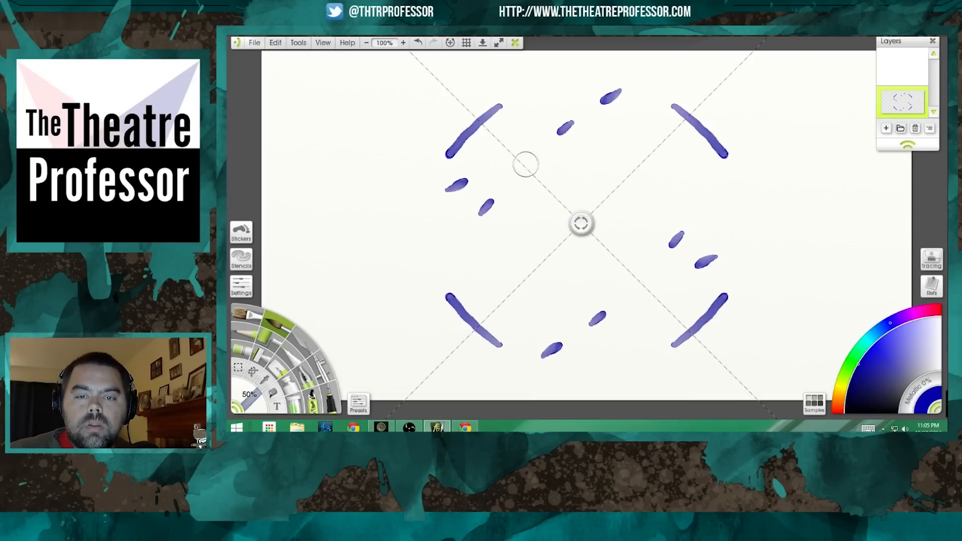
mouse_move(521, 164)
mouse_down()
mouse_move(516, 174)
mouse_move(540, 156)
mouse_move(505, 211)
mouse_move(511, 188)
mouse_up()
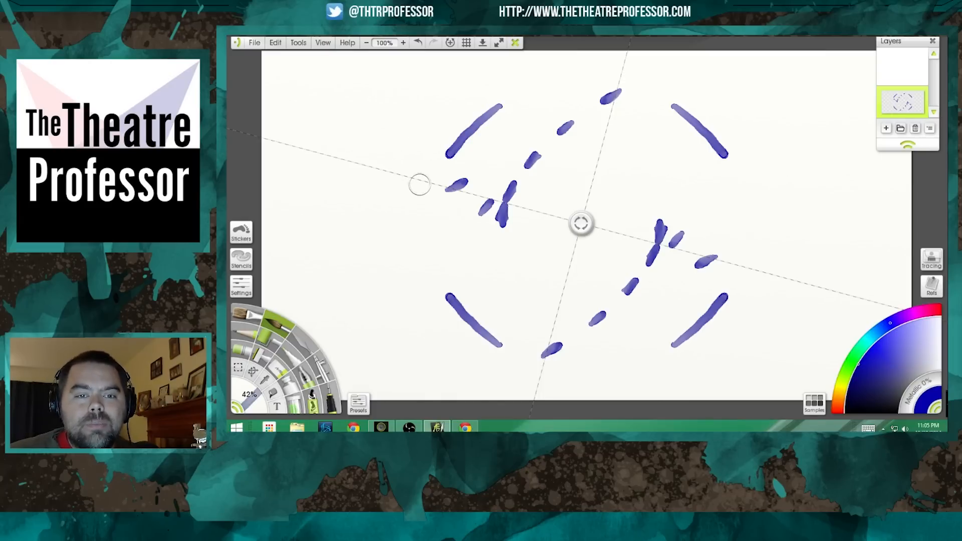
scroll(417, 194, down, 5)
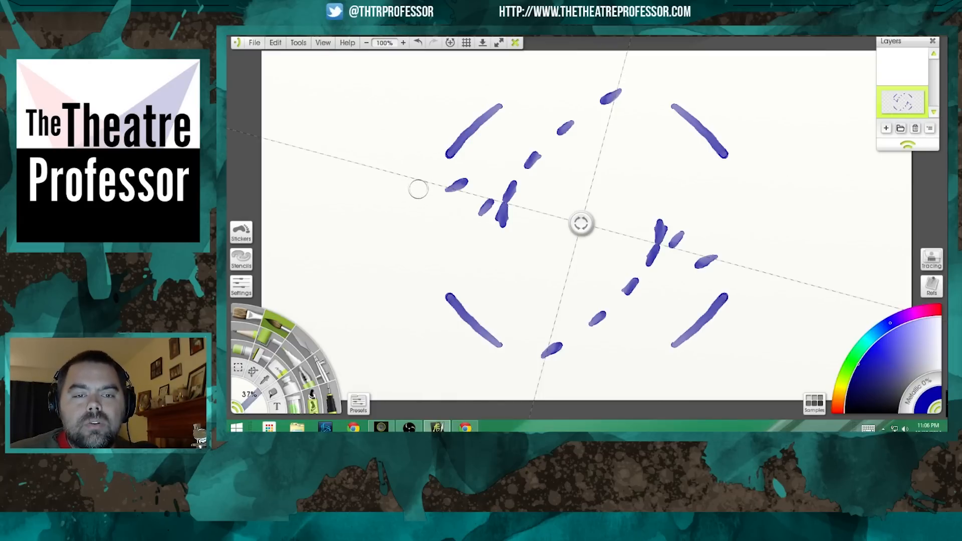
Step: Rotate the symmetry axes back to horizontal and vertical and turn off axis dragging
drag(422, 181, 419, 202)
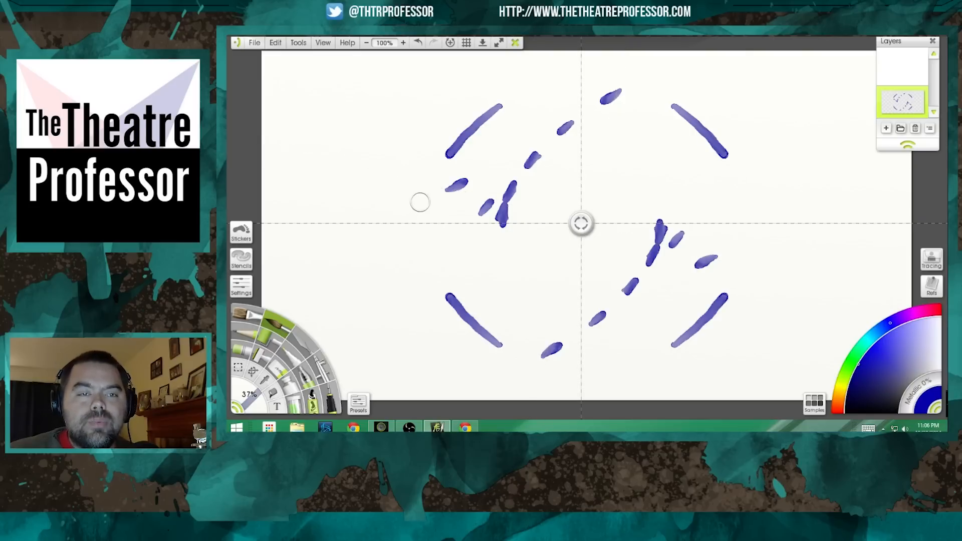
click(300, 44)
mouse_move(326, 178)
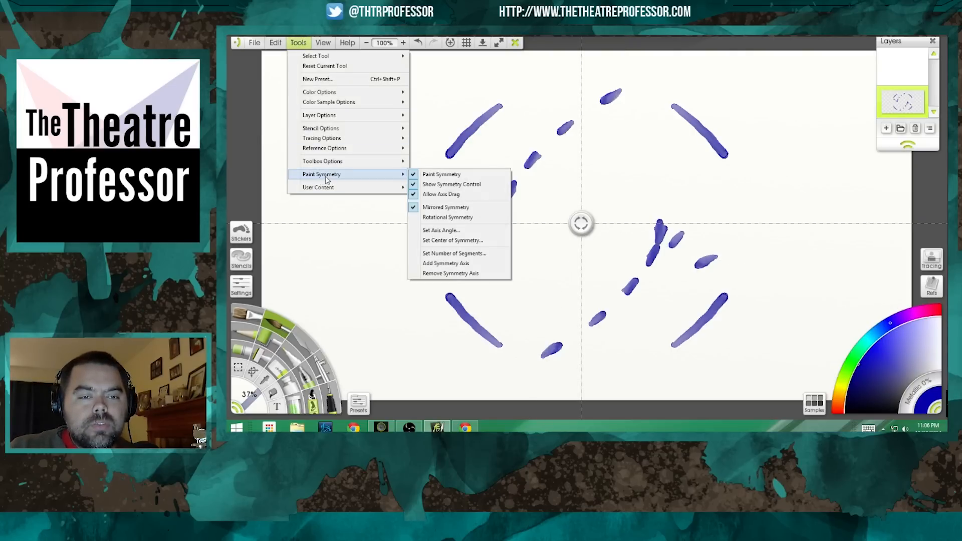
click(434, 195)
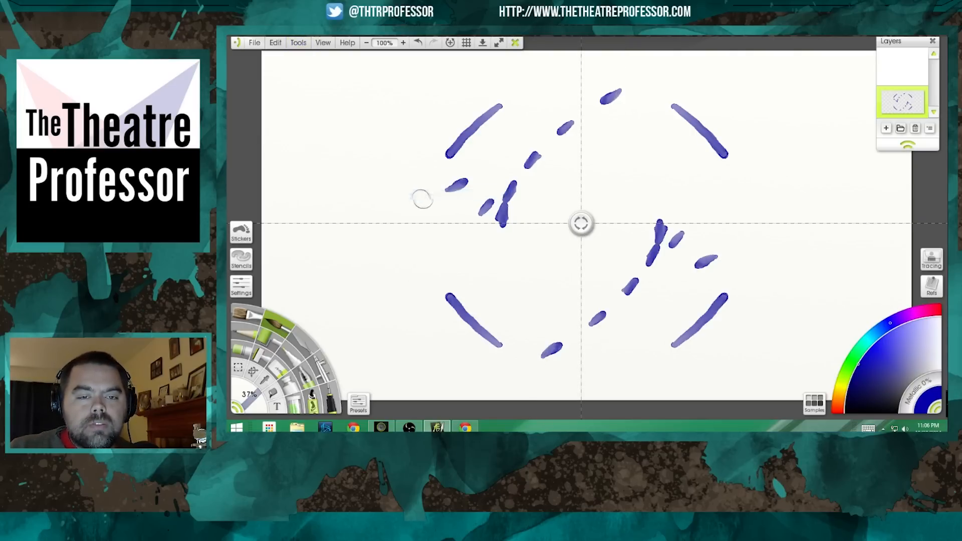
Step: Switch paint symmetry to Rotational Symmetry and clear the current layer
click(308, 43)
mouse_move(319, 174)
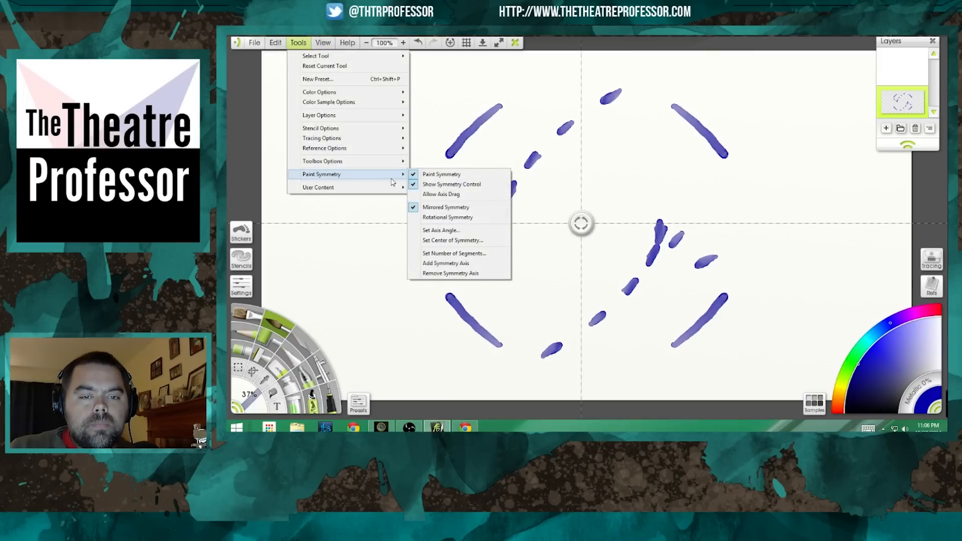
click(477, 218)
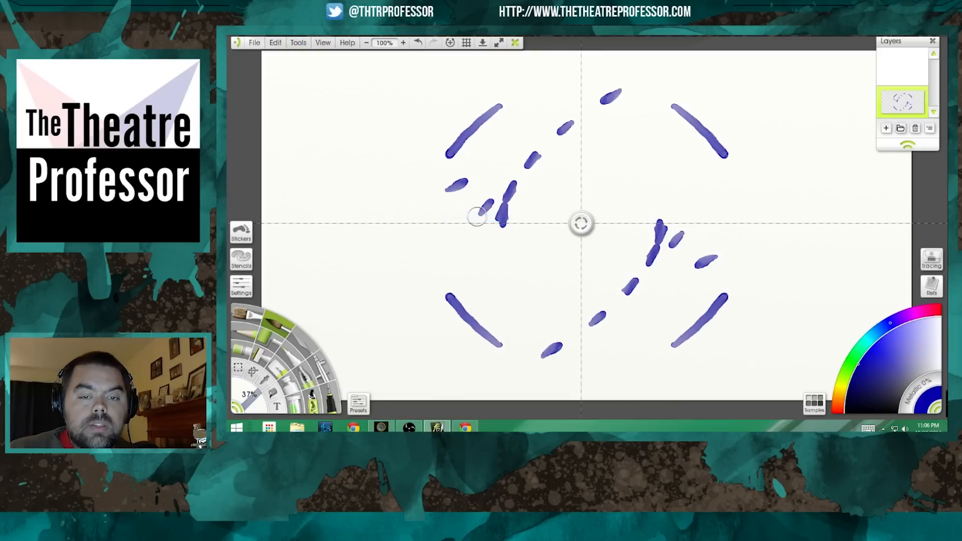
click(930, 130)
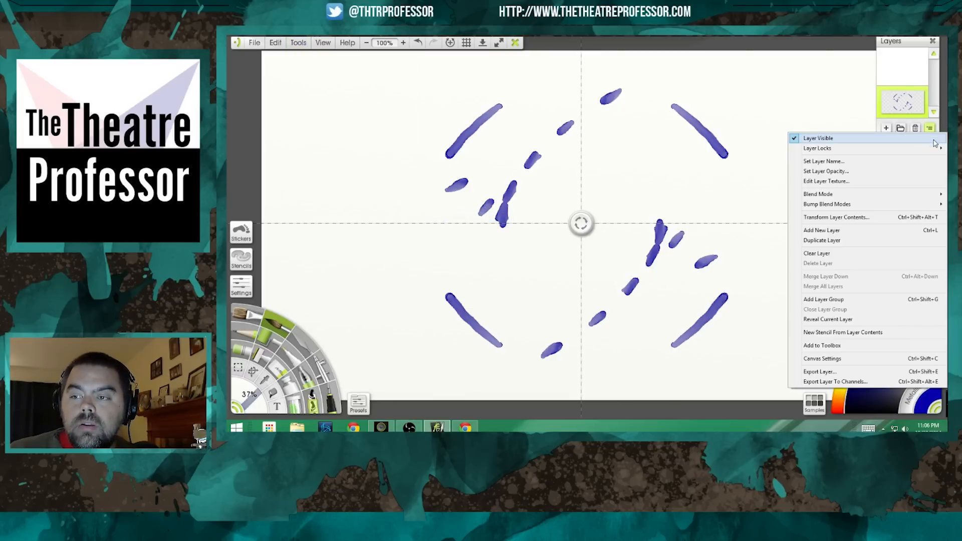
click(806, 255)
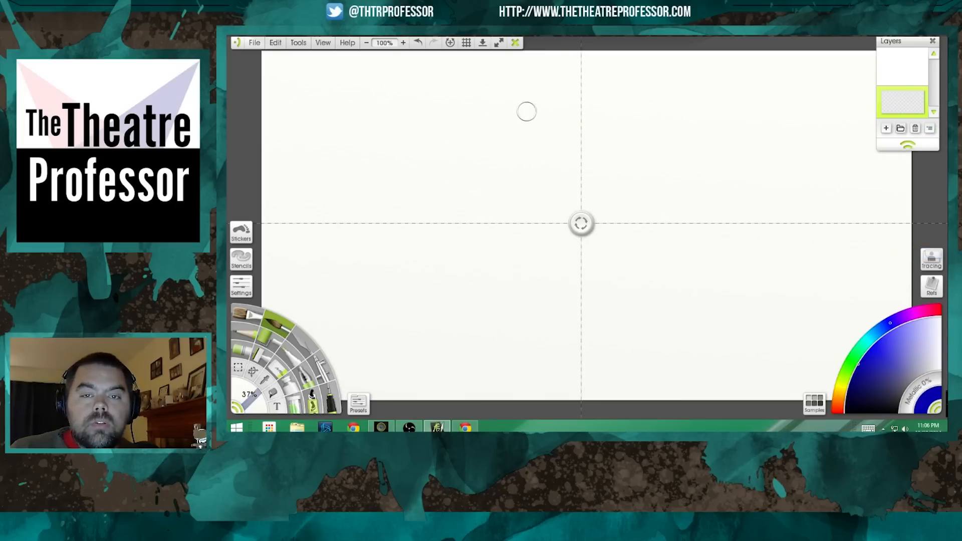
Step: Paint two curls, a zigzag, a C-shaped stroke and a small four-sided outline in the upper-left quadrant using rotational symmetry
mouse_move(521, 106)
mouse_down()
mouse_move(492, 144)
mouse_move(503, 165)
mouse_move(526, 156)
mouse_move(524, 146)
mouse_move(507, 148)
mouse_up()
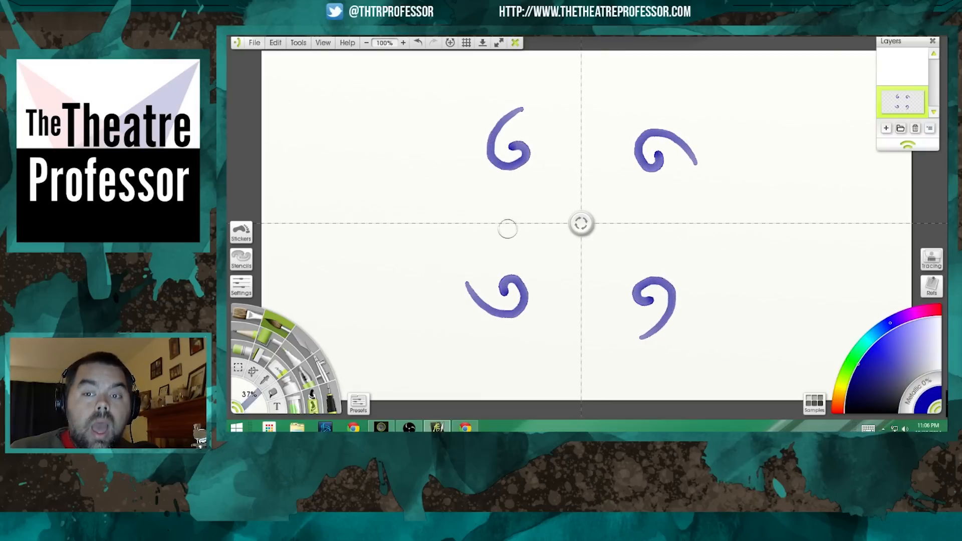
mouse_move(469, 86)
mouse_down()
mouse_move(439, 102)
mouse_move(424, 145)
mouse_move(469, 145)
mouse_up()
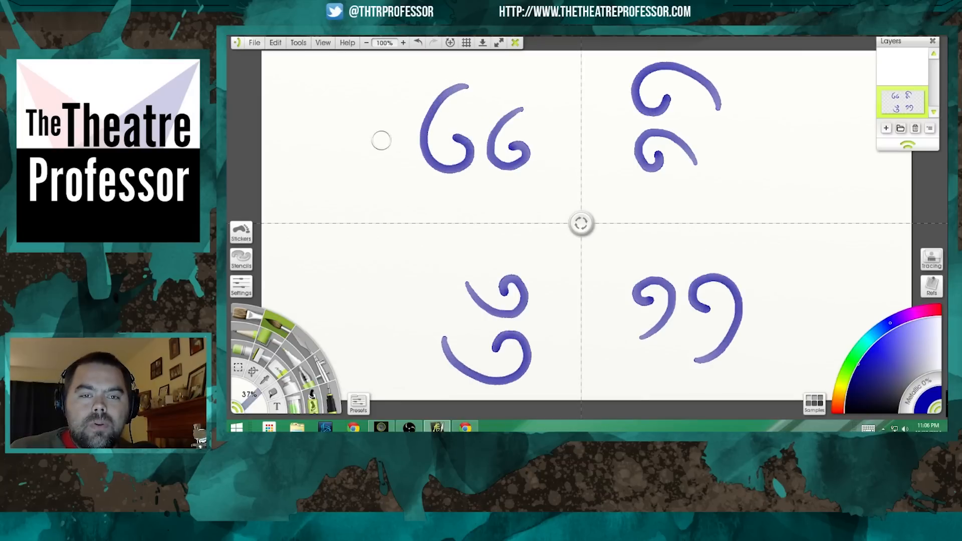
mouse_move(367, 156)
mouse_down()
mouse_move(391, 121)
mouse_move(359, 138)
mouse_move(380, 103)
mouse_move(345, 123)
mouse_up()
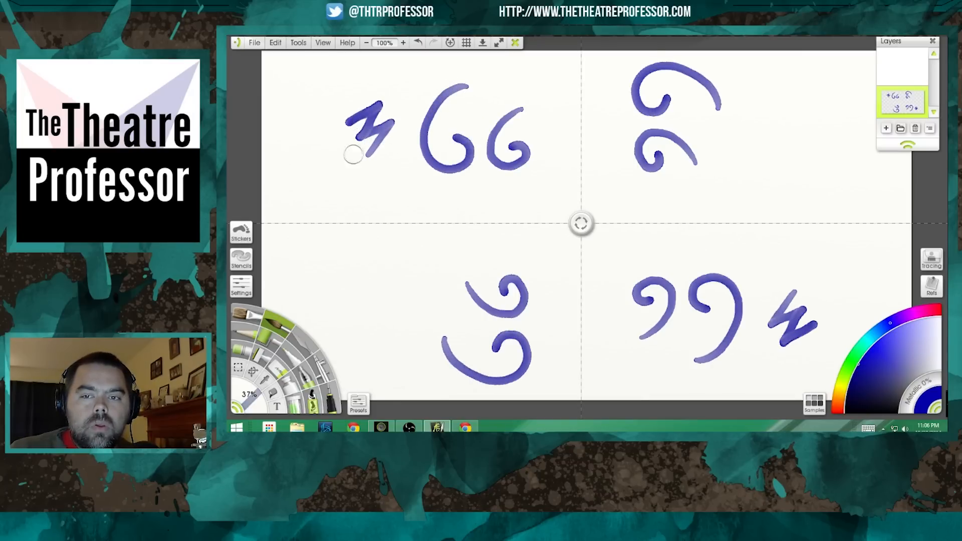
mouse_move(373, 186)
mouse_down()
mouse_move(380, 211)
mouse_move(405, 203)
mouse_move(400, 166)
mouse_up()
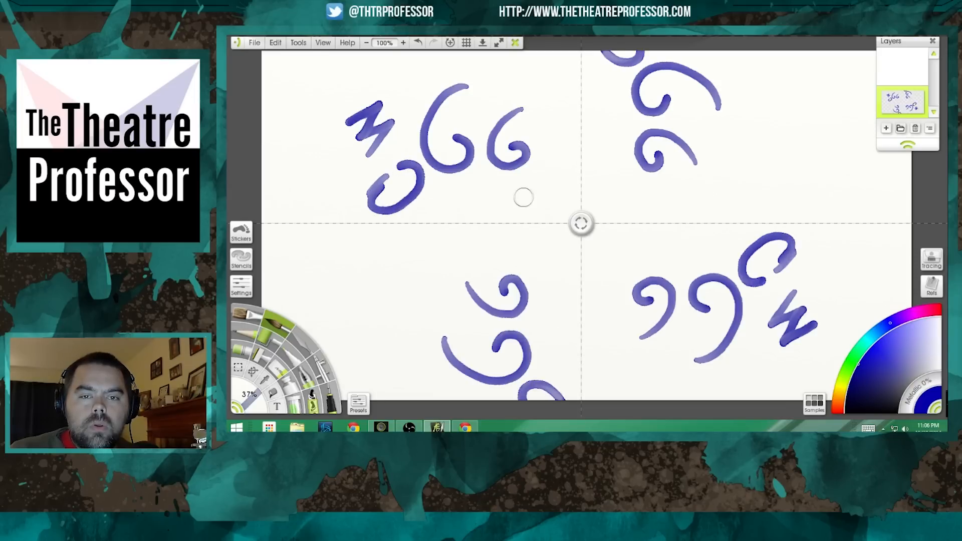
mouse_move(524, 201)
mouse_down()
mouse_move(555, 183)
mouse_move(557, 163)
mouse_move(527, 171)
mouse_move(522, 200)
mouse_up()
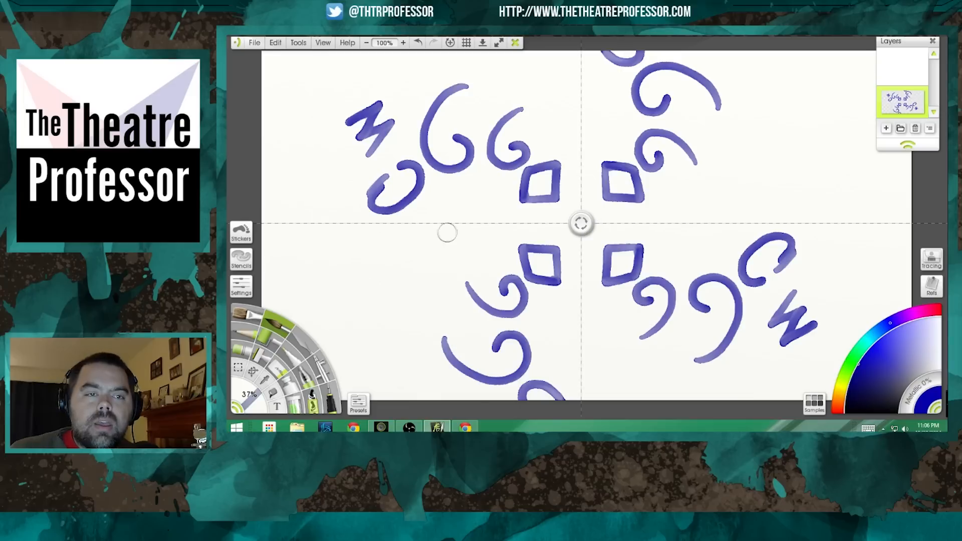
Step: Create a new 700 by 700 px painting at 72 pixels per inch, discarding the current painting without saving
click(256, 44)
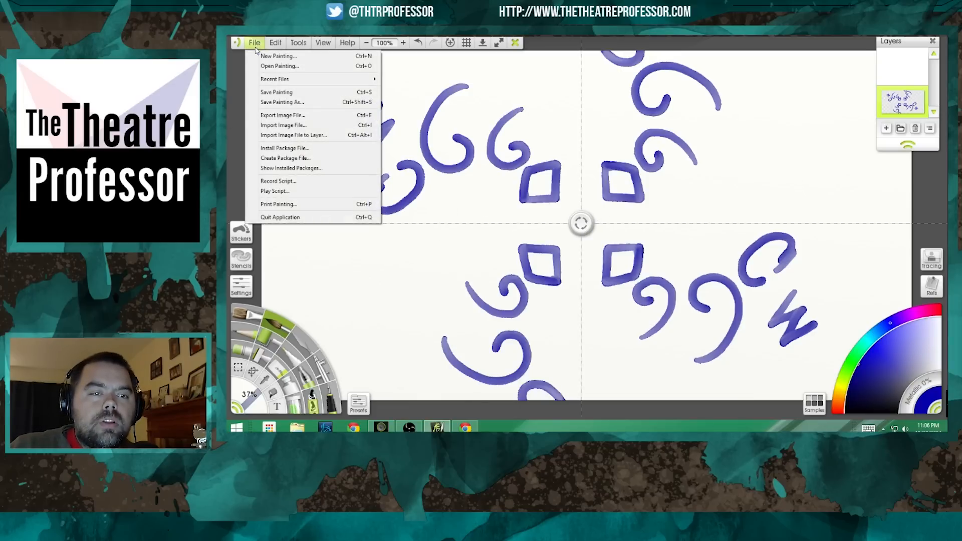
click(264, 57)
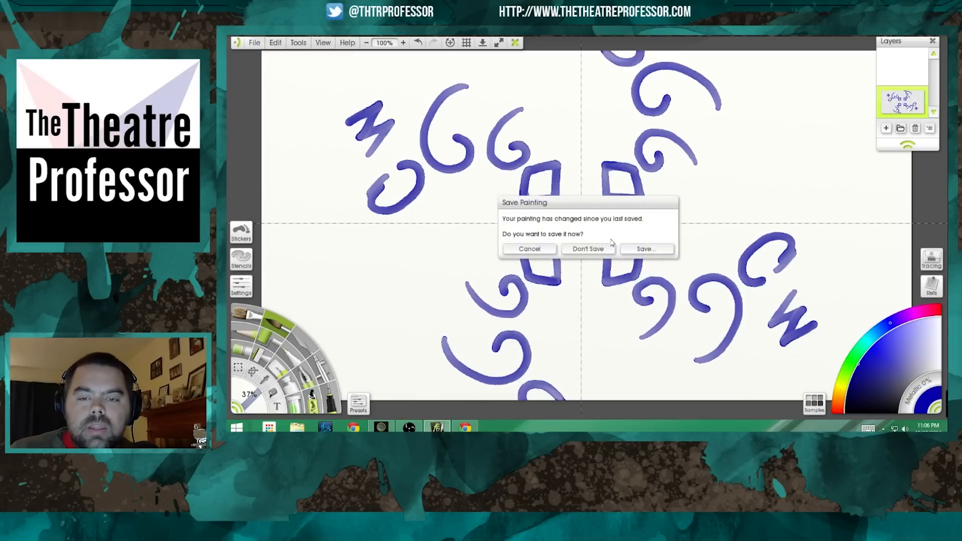
click(599, 253)
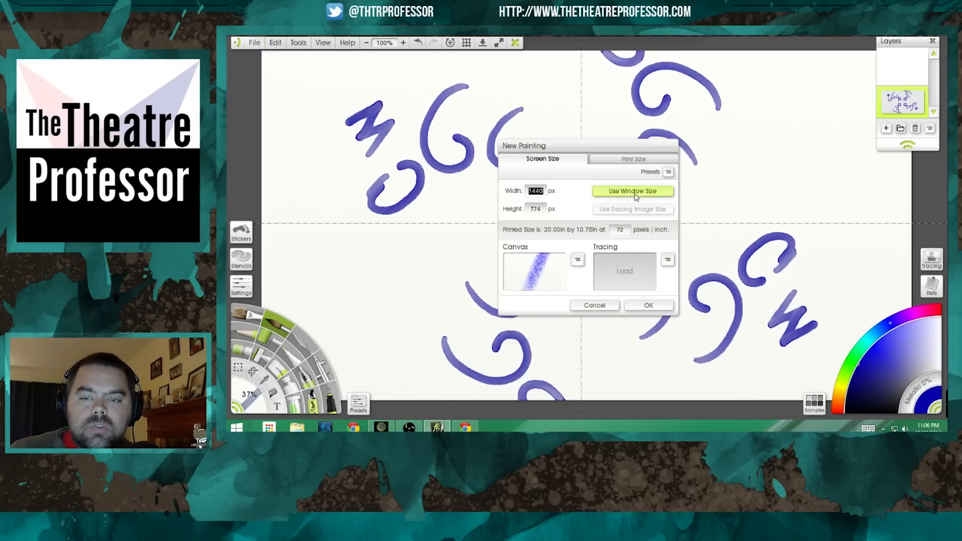
click(620, 193)
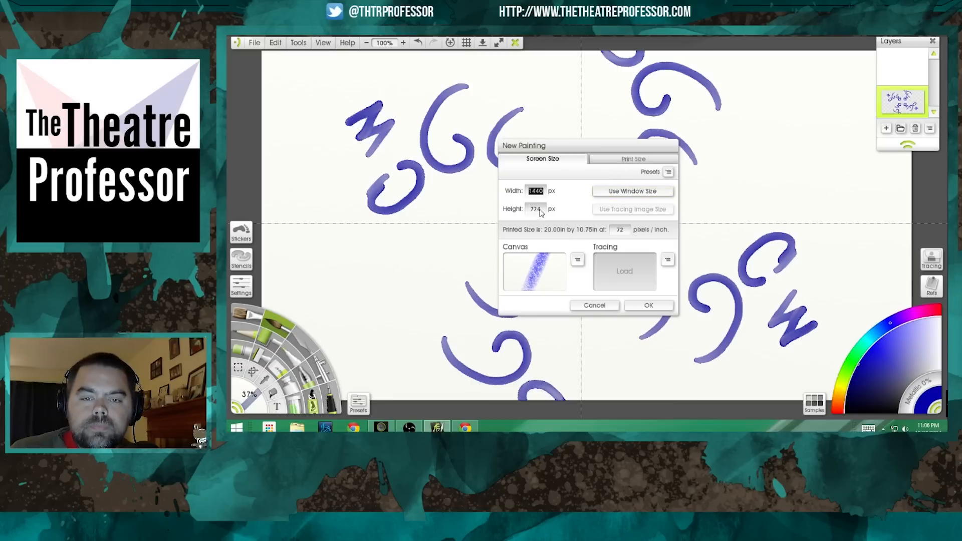
click(539, 211)
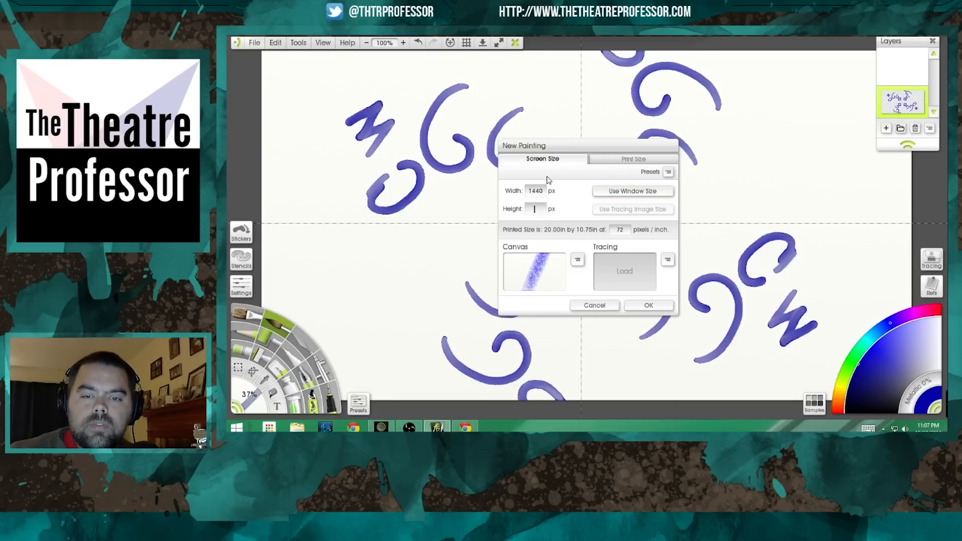
click(538, 191)
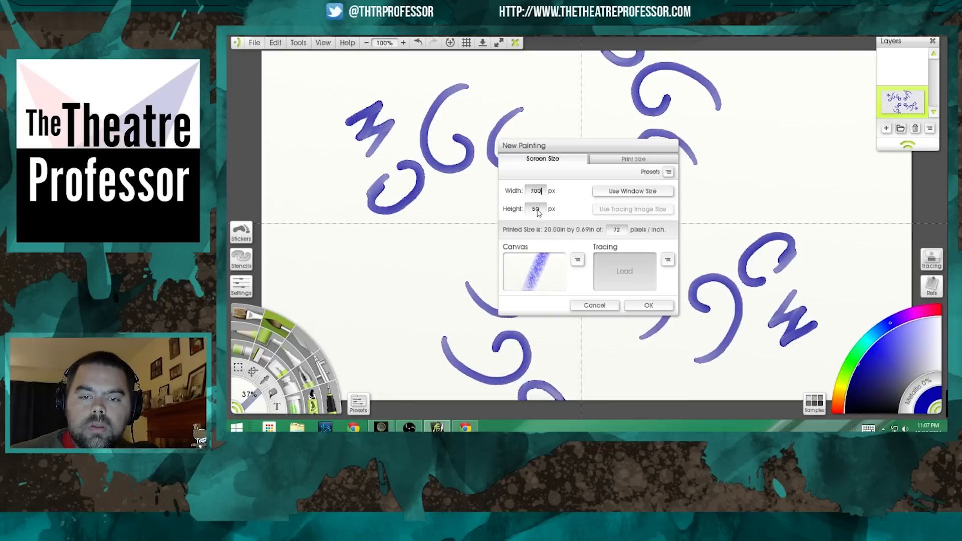
click(537, 210)
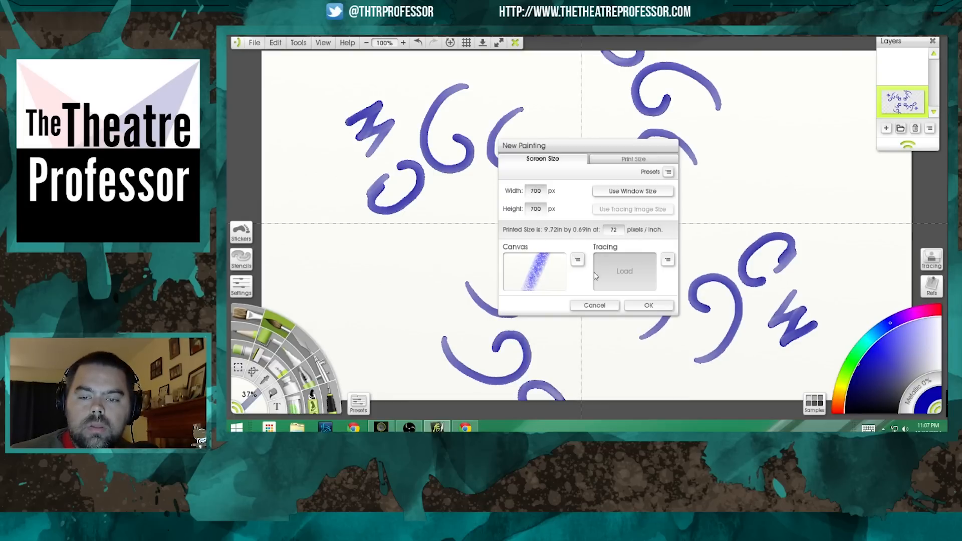
click(664, 307)
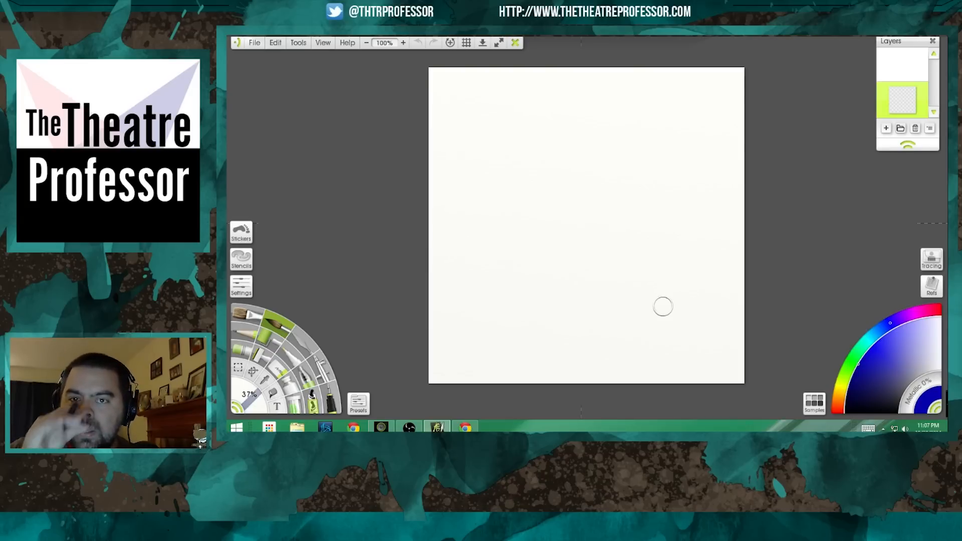
Step: Turn on paint symmetry for the new canvas
click(296, 43)
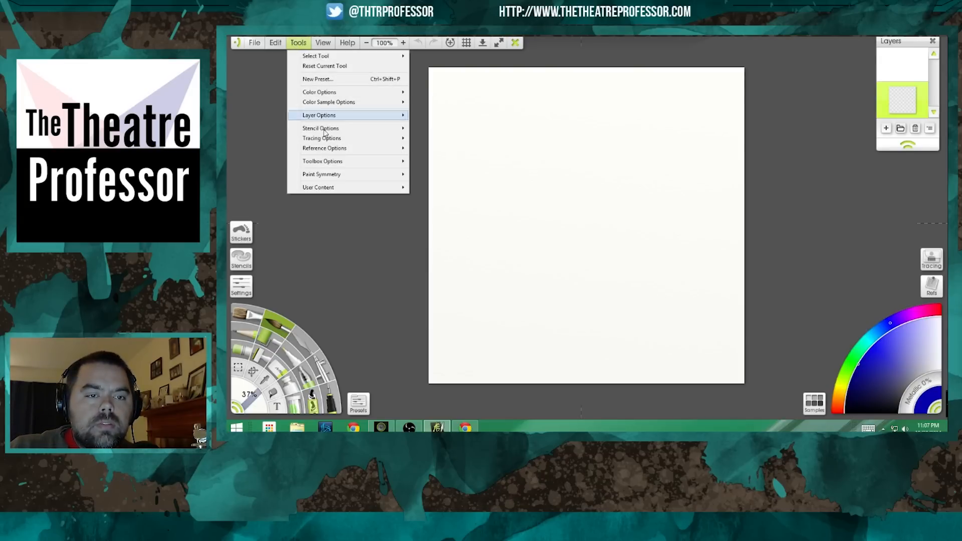
mouse_move(339, 175)
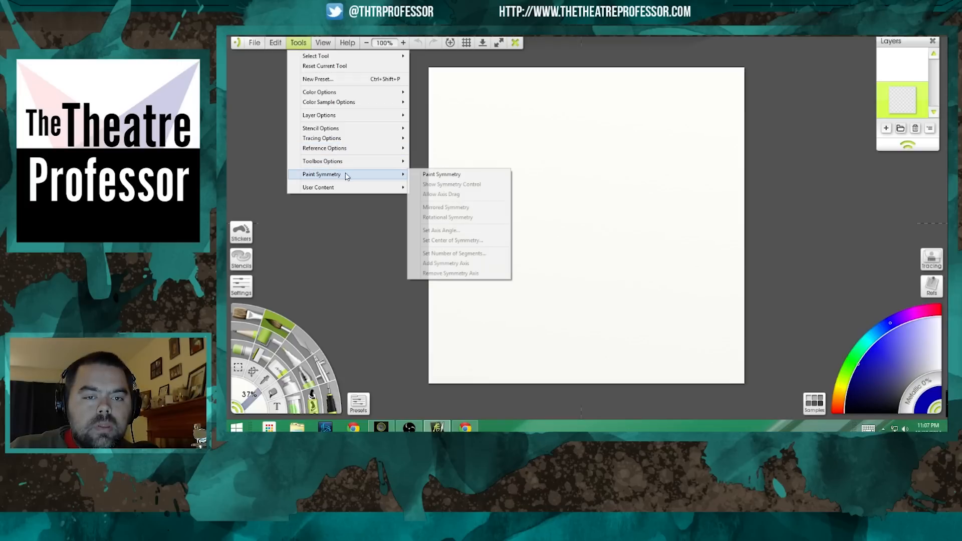
click(429, 175)
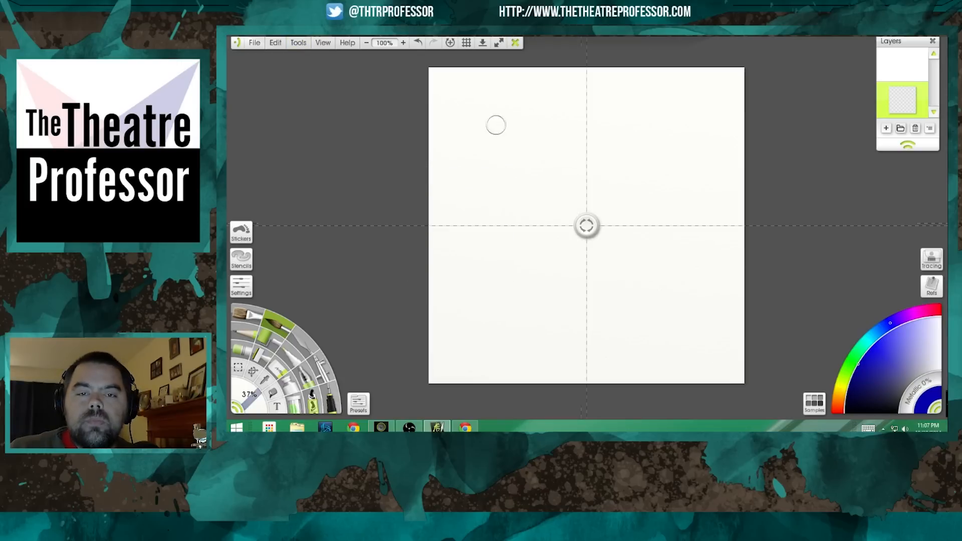
Step: Switch to Rotational Symmetry and paint short arcs, a curl and a thick leaf-shaped outline in the upper-left quadrant
click(298, 43)
mouse_move(335, 176)
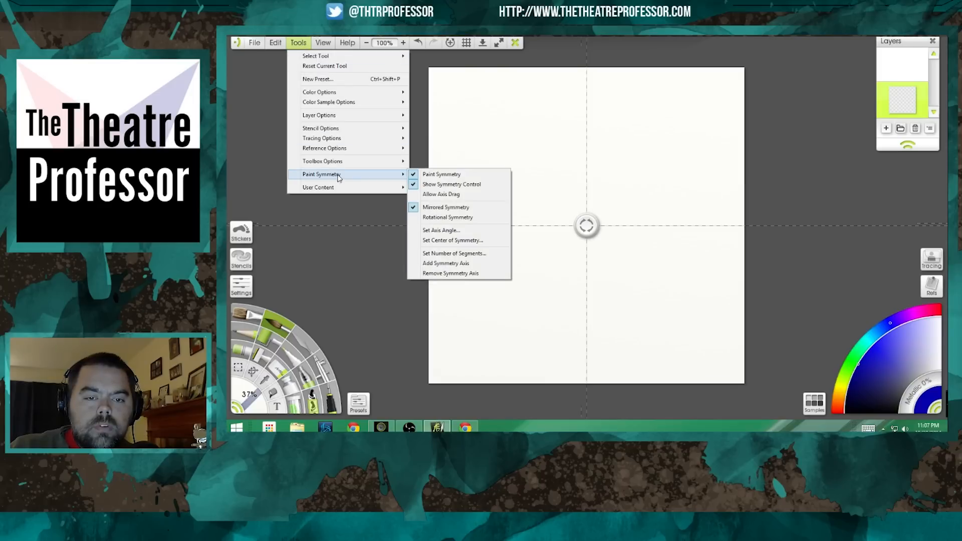
click(457, 219)
mouse_move(477, 84)
mouse_down()
mouse_move(472, 150)
mouse_move(513, 176)
mouse_move(572, 180)
mouse_move(538, 173)
mouse_up()
mouse_move(578, 202)
mouse_down()
mouse_move(482, 213)
mouse_move(496, 167)
mouse_move(524, 136)
mouse_move(546, 129)
mouse_move(575, 139)
mouse_up()
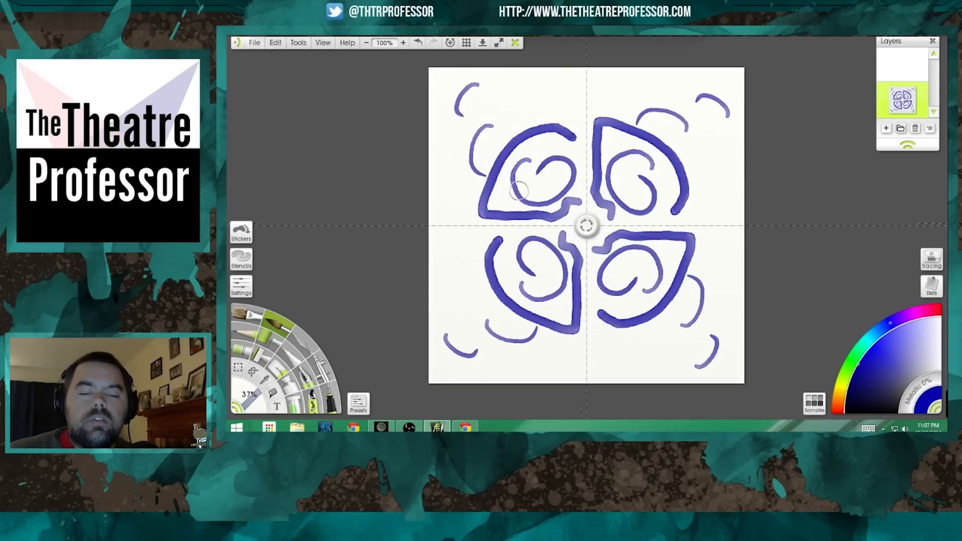
Step: Tilt the symmetry axes by entering a new axis angle
click(300, 44)
mouse_move(333, 174)
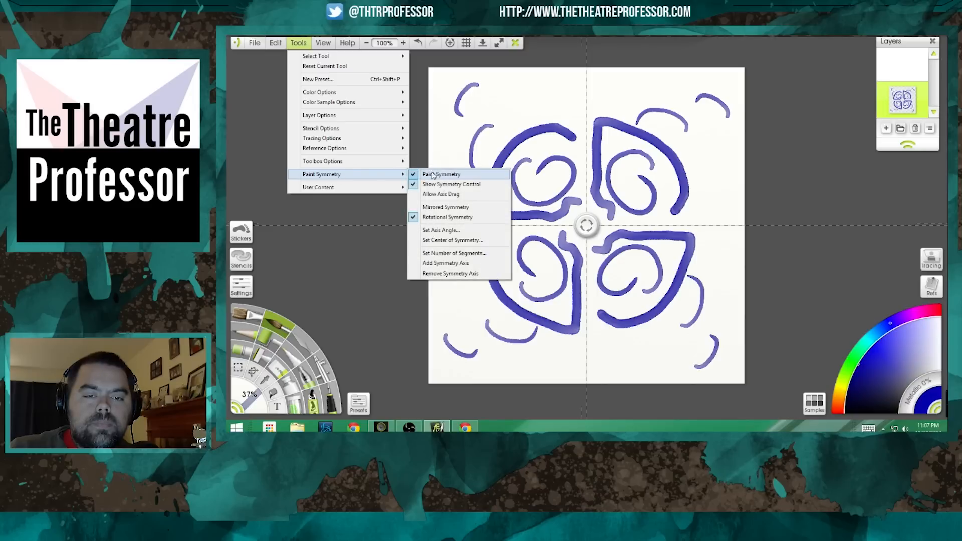
click(471, 232)
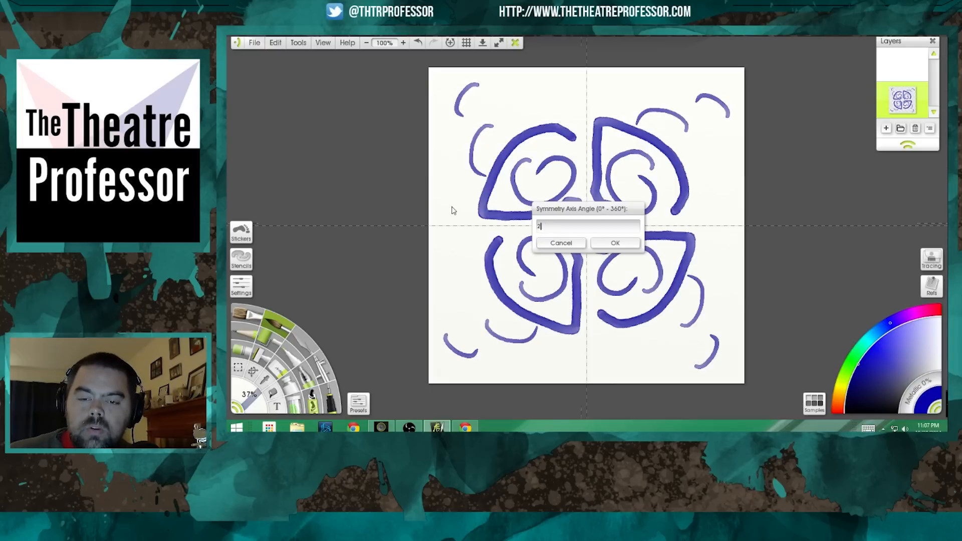
key(Return)
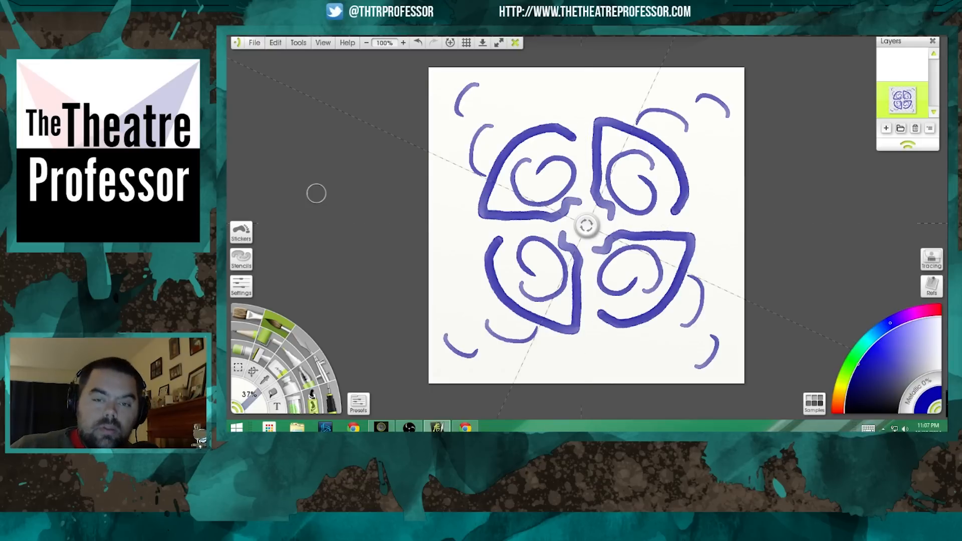
Step: Check the Center of Symmetry settings, accept the existing position and undo the axis angle change
click(300, 43)
mouse_move(339, 175)
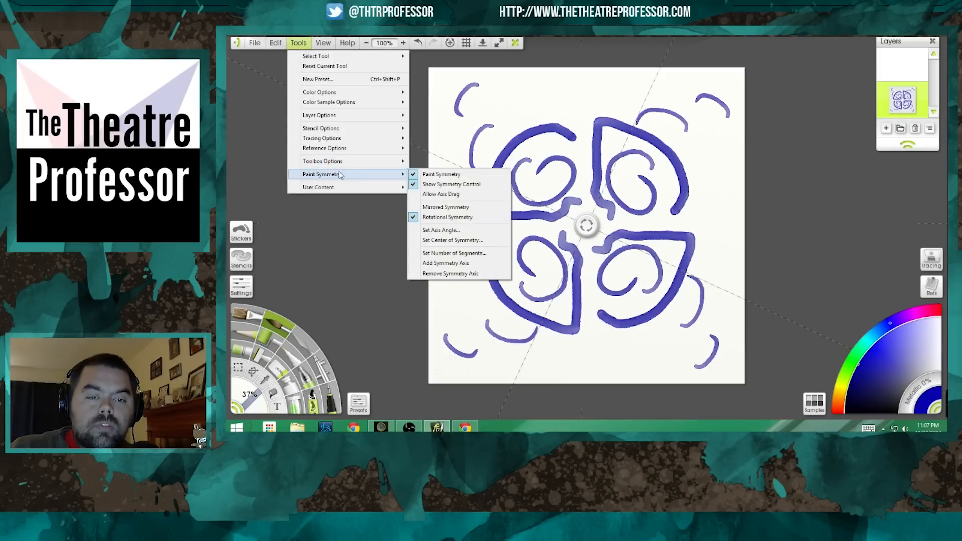
click(445, 241)
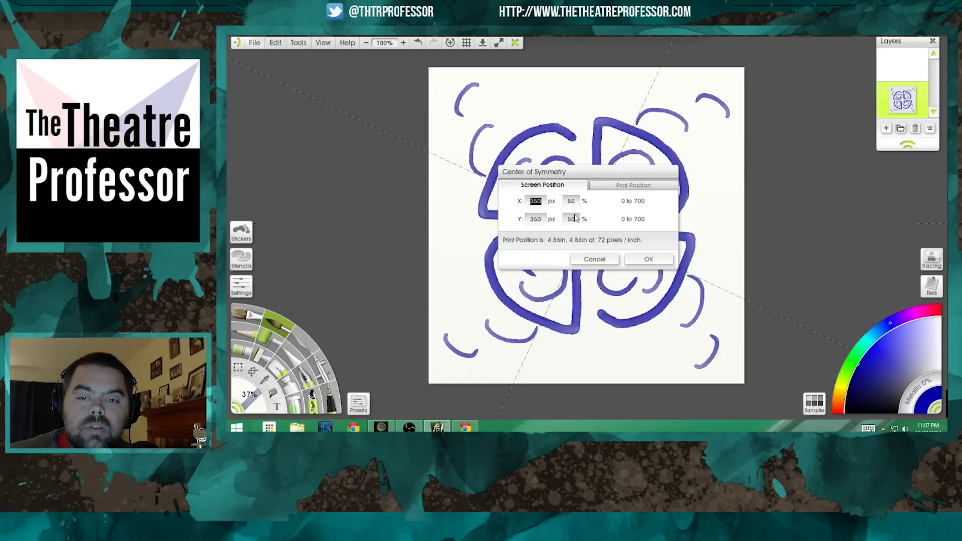
click(649, 260)
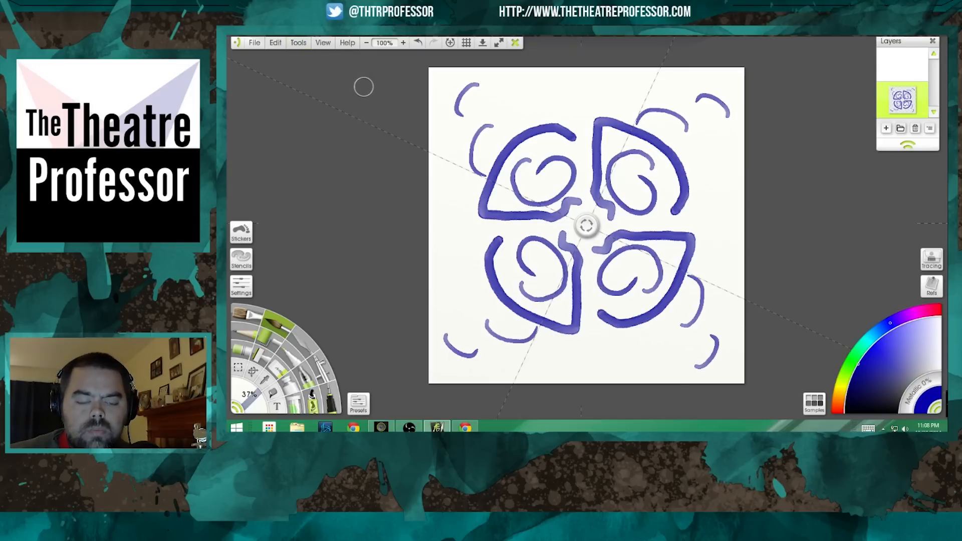
key(ctrl+z)
Step: Set the number of symmetry segments to 8
click(298, 44)
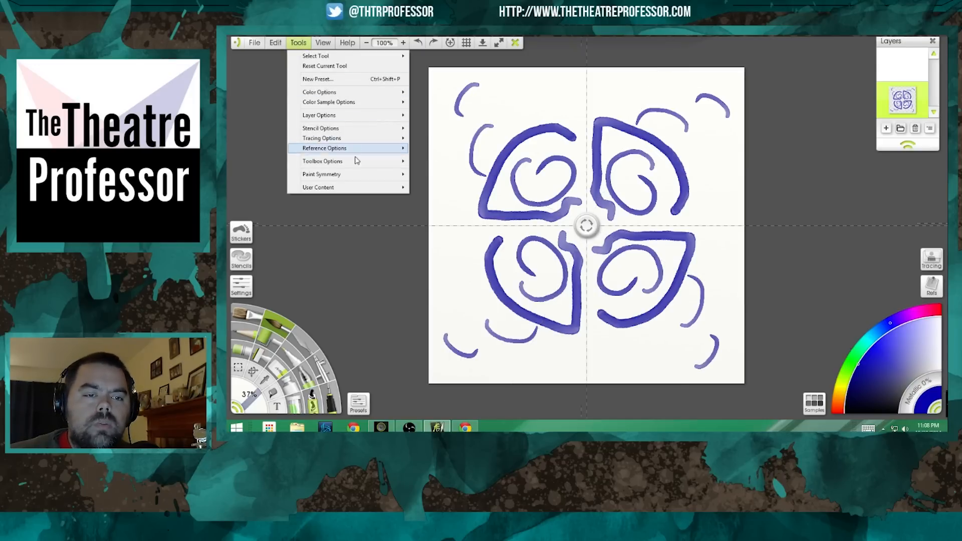
mouse_move(359, 176)
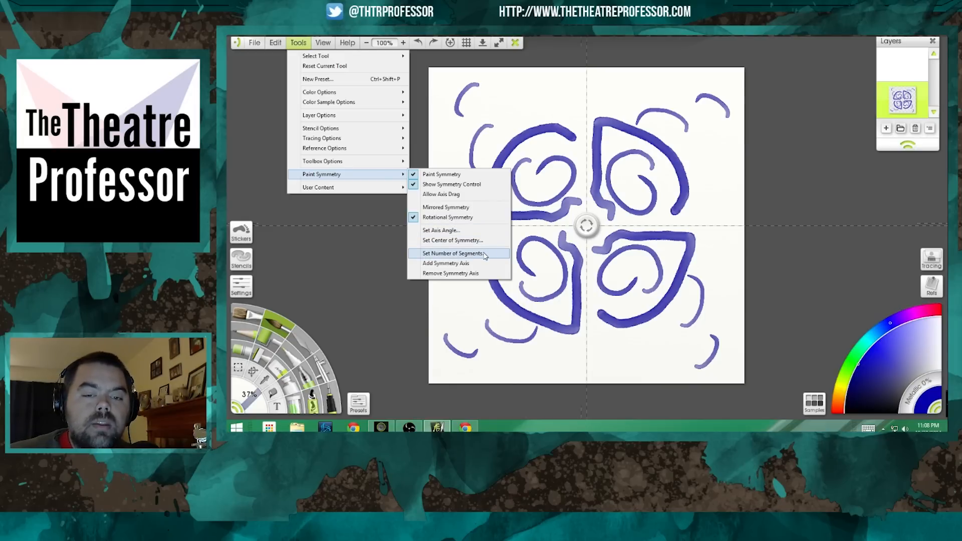
click(453, 253)
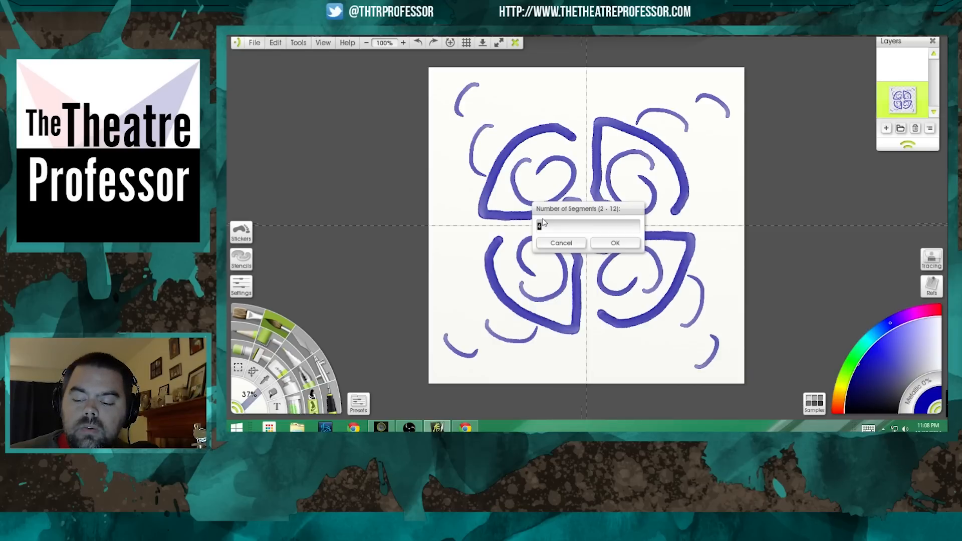
key(Return)
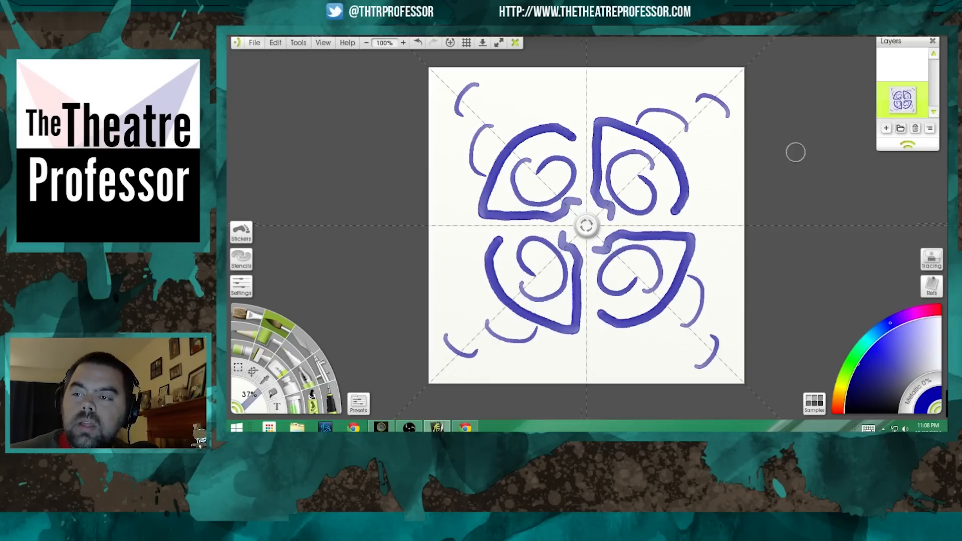
Step: Clear the current layer and switch paint symmetry to Mirrored Symmetry
click(930, 129)
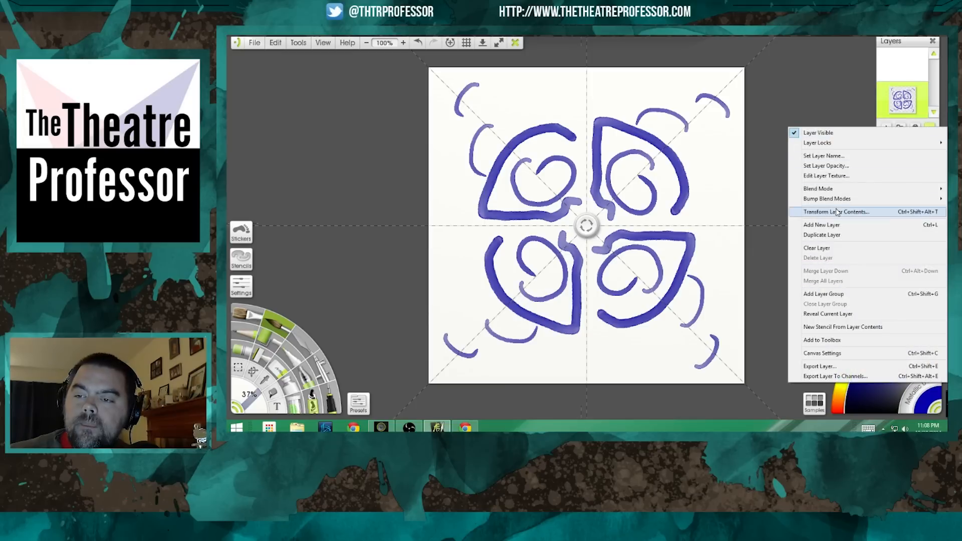
click(825, 249)
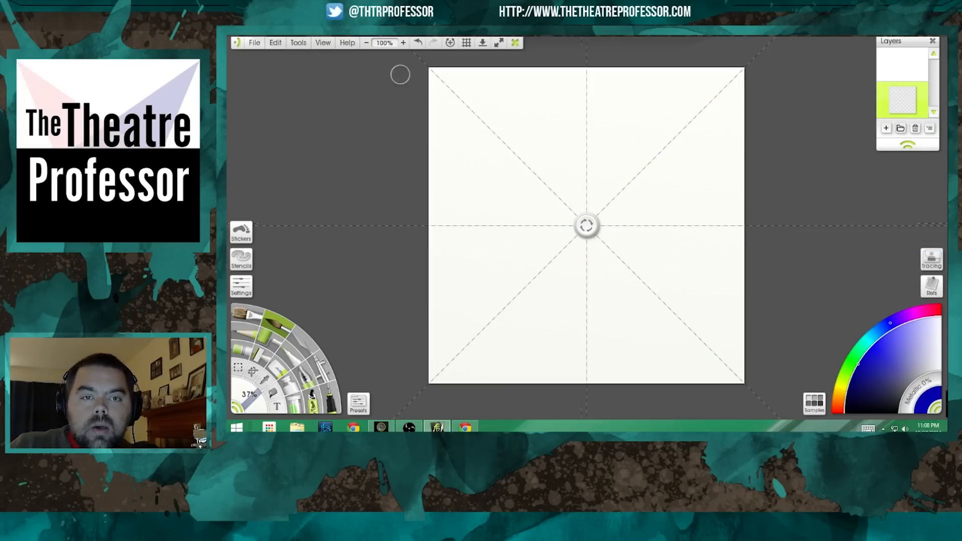
click(300, 43)
mouse_move(322, 179)
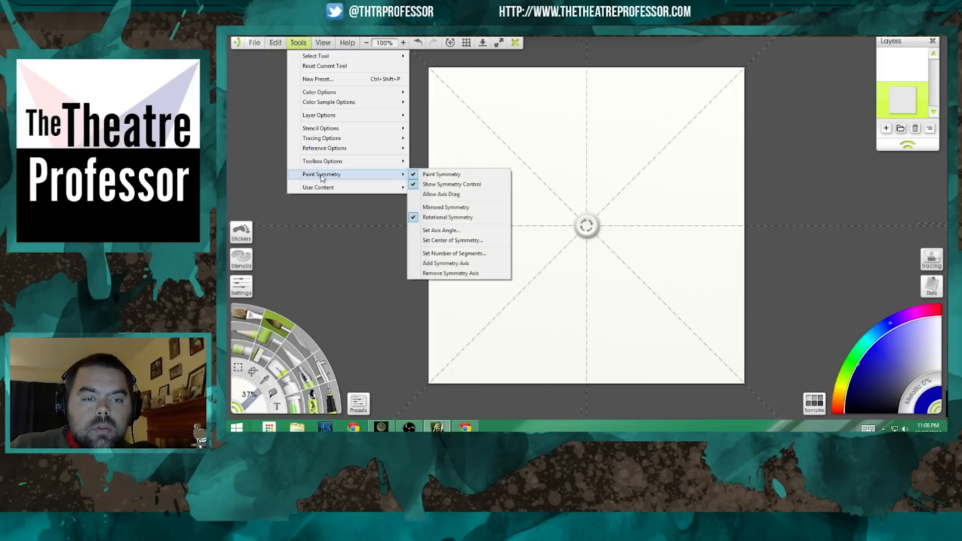
click(448, 209)
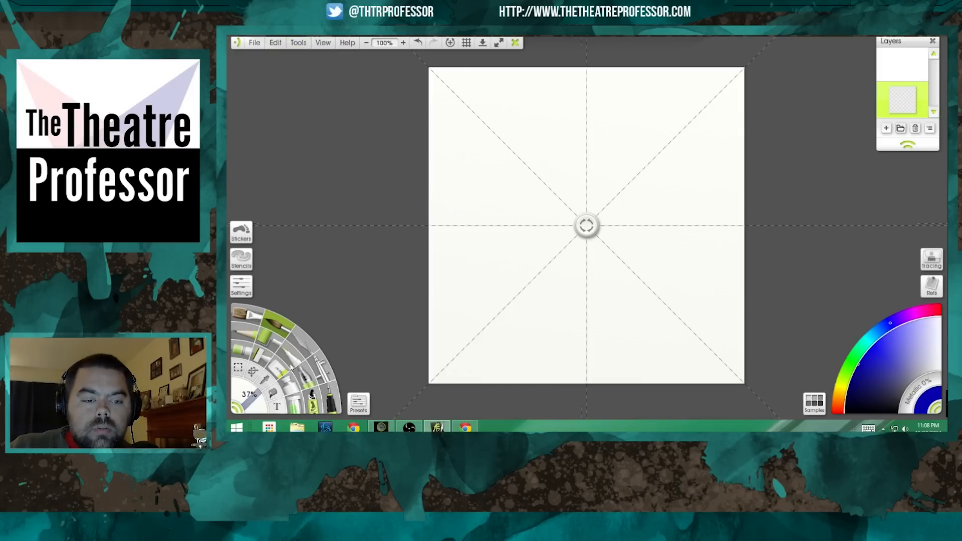
Step: Choose the Ink Pen with the Comic preset from the Comic Ink group
click(329, 397)
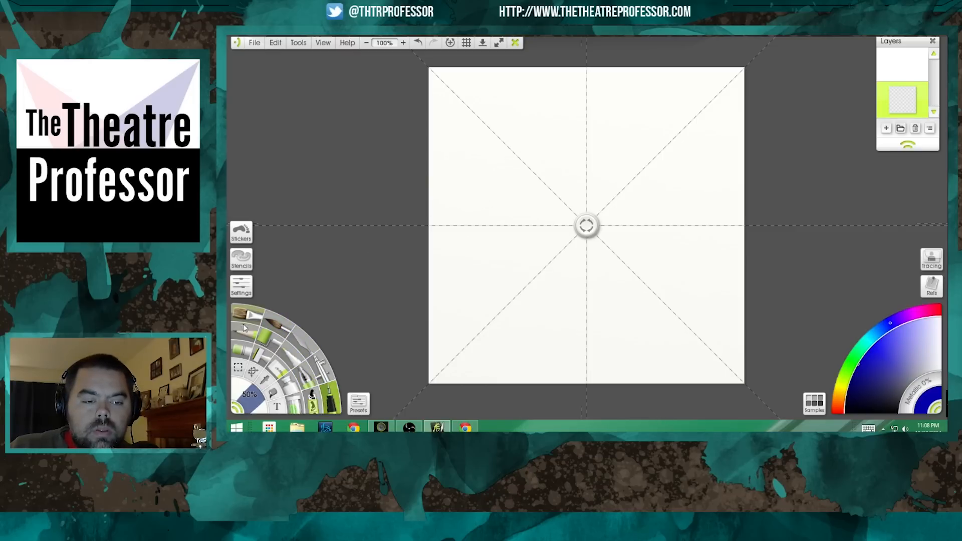
click(354, 404)
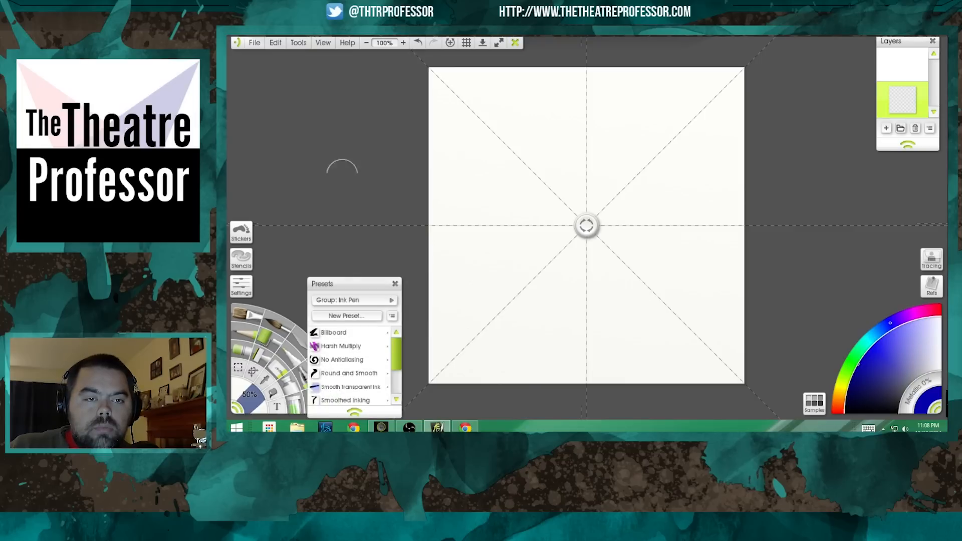
click(368, 303)
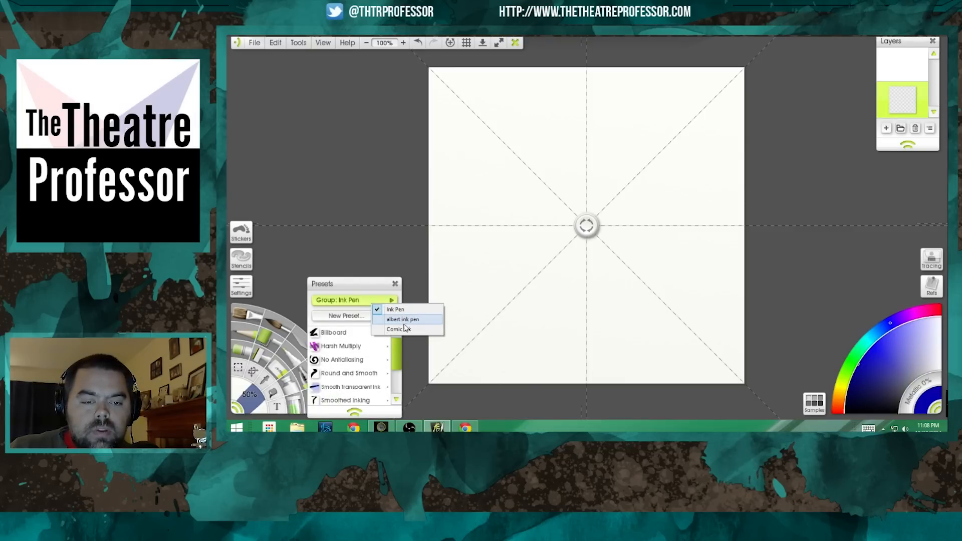
click(406, 328)
click(366, 333)
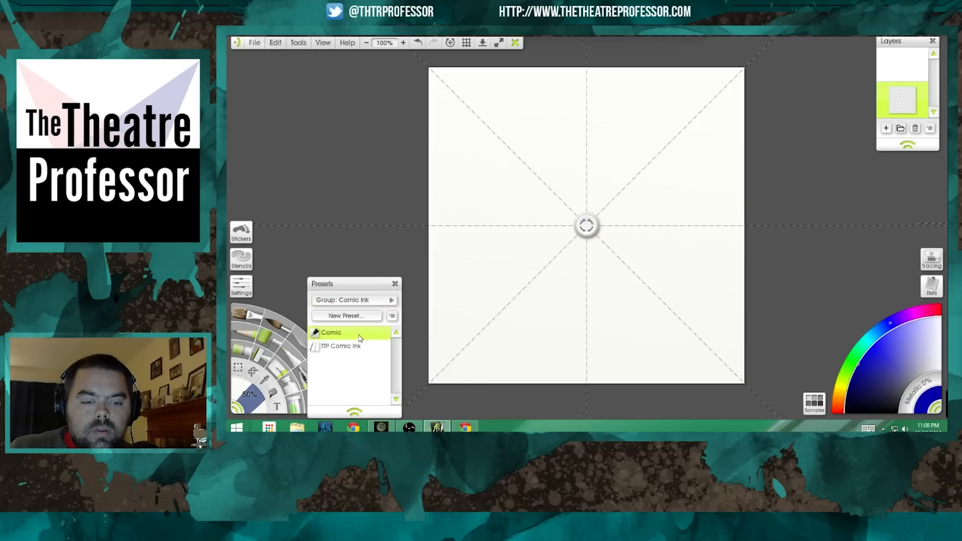
click(395, 284)
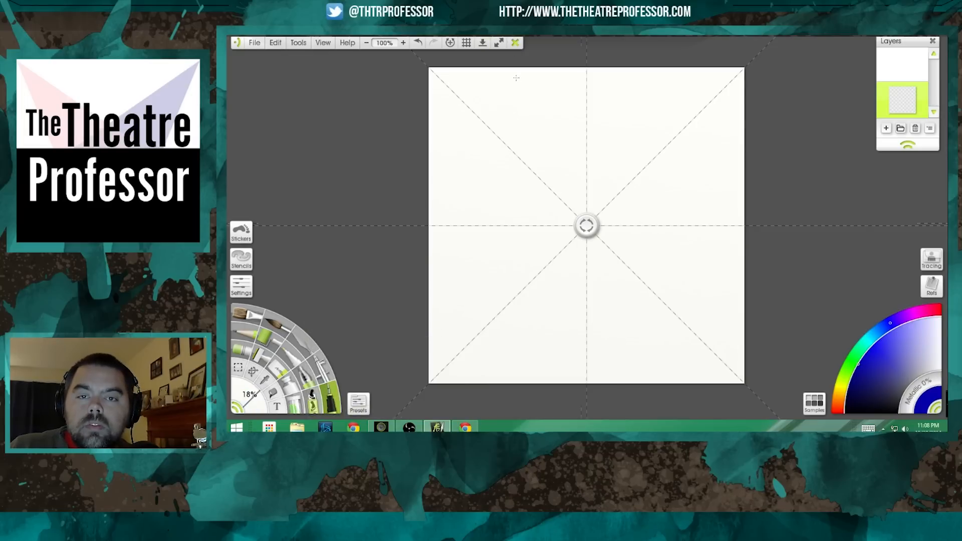
Step: Ink an angular zigzag from the canvas's upper edge toward the center, plus rows of short curved dashes along the left side, using mirrored symmetry
mouse_move(520, 78)
mouse_down()
mouse_move(519, 107)
mouse_move(540, 101)
mouse_move(549, 128)
mouse_move(528, 133)
mouse_move(539, 153)
mouse_move(556, 150)
mouse_move(560, 122)
mouse_move(576, 143)
mouse_move(560, 170)
mouse_up()
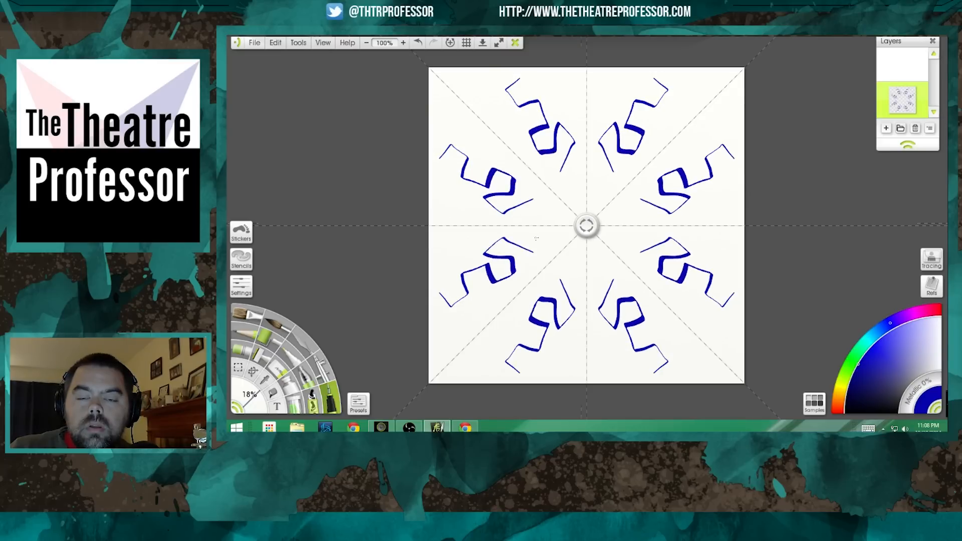
mouse_move(443, 110)
mouse_down()
mouse_move(438, 138)
mouse_move(450, 136)
mouse_up()
drag(460, 123, 472, 143)
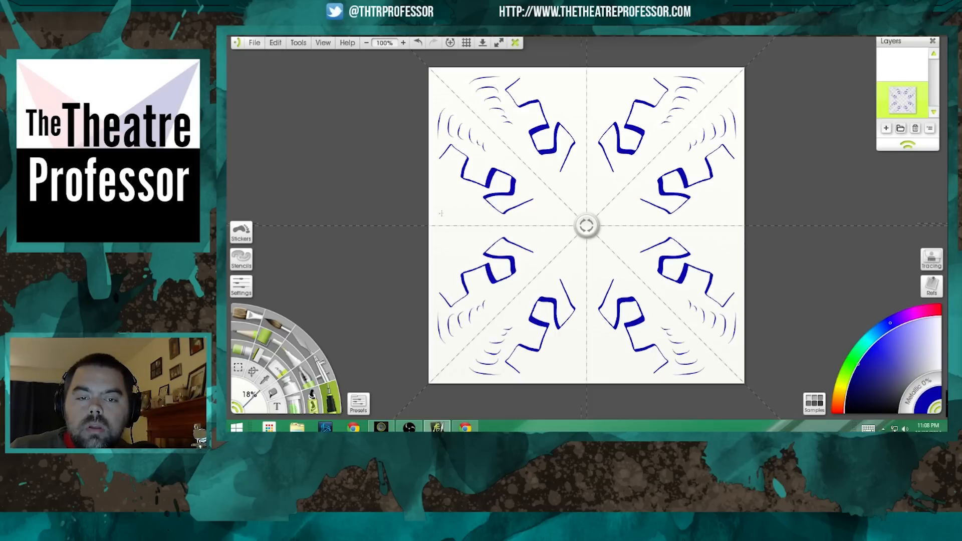
mouse_move(438, 221)
mouse_down()
mouse_move(435, 203)
mouse_move(447, 219)
mouse_up()
drag(453, 203, 464, 213)
drag(467, 204, 471, 211)
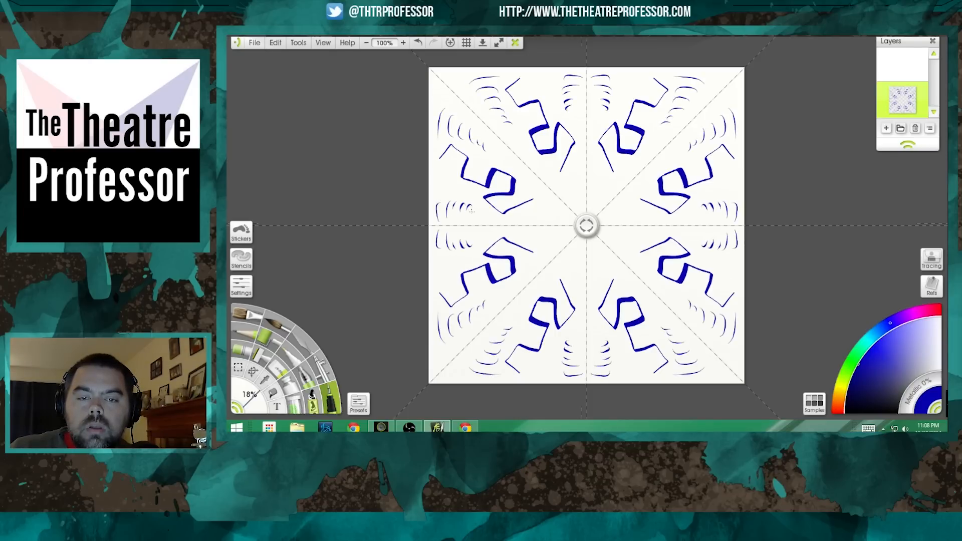
Step: Ink small ovals around the zigzags, near the canvas corners and close to the symmetry center, using mirrored symmetry
drag(546, 199, 547, 199)
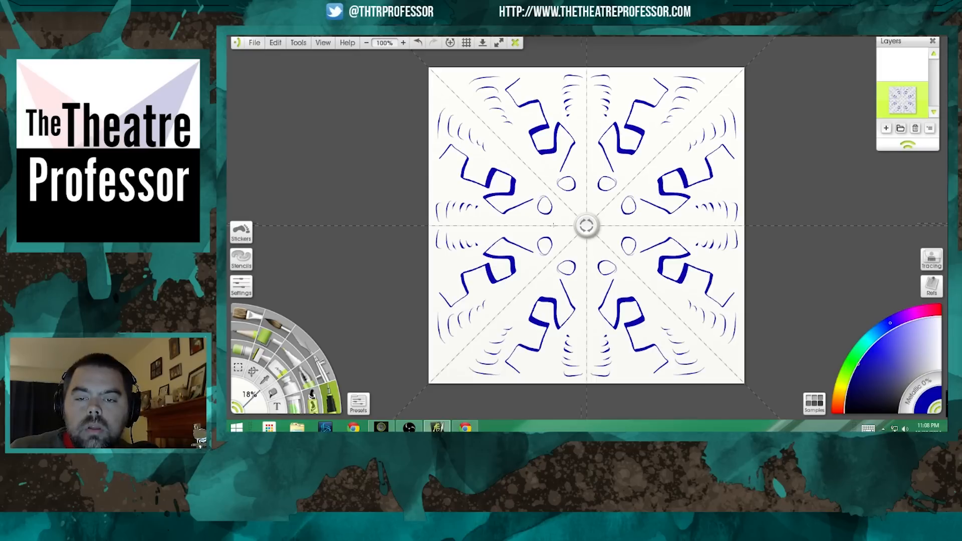
mouse_move(448, 175)
mouse_down()
mouse_move(435, 181)
mouse_move(448, 172)
mouse_up()
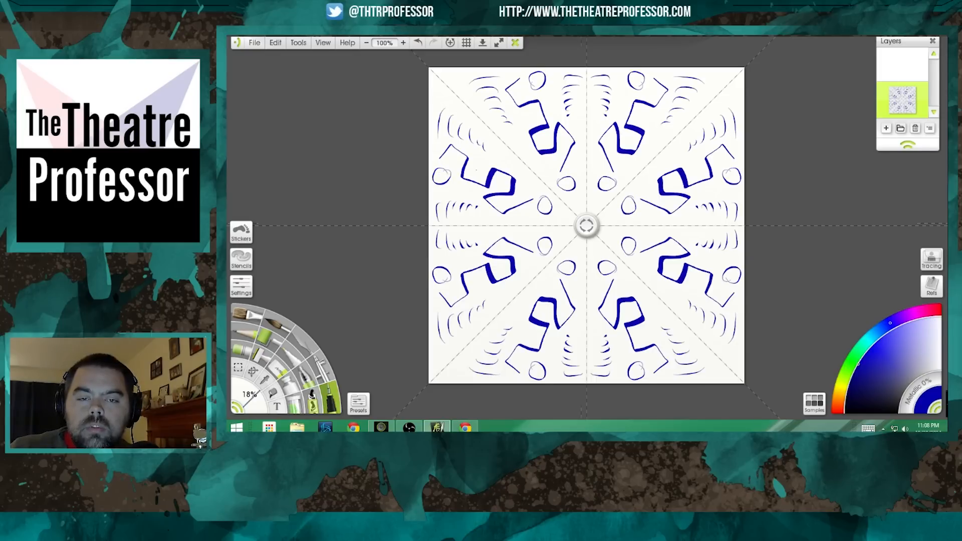
drag(438, 94, 437, 94)
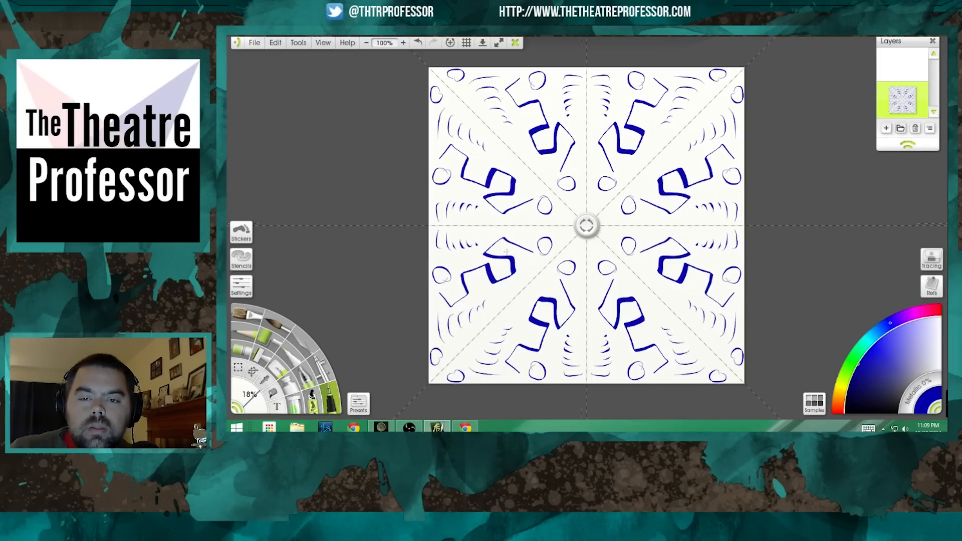
drag(489, 236, 488, 235)
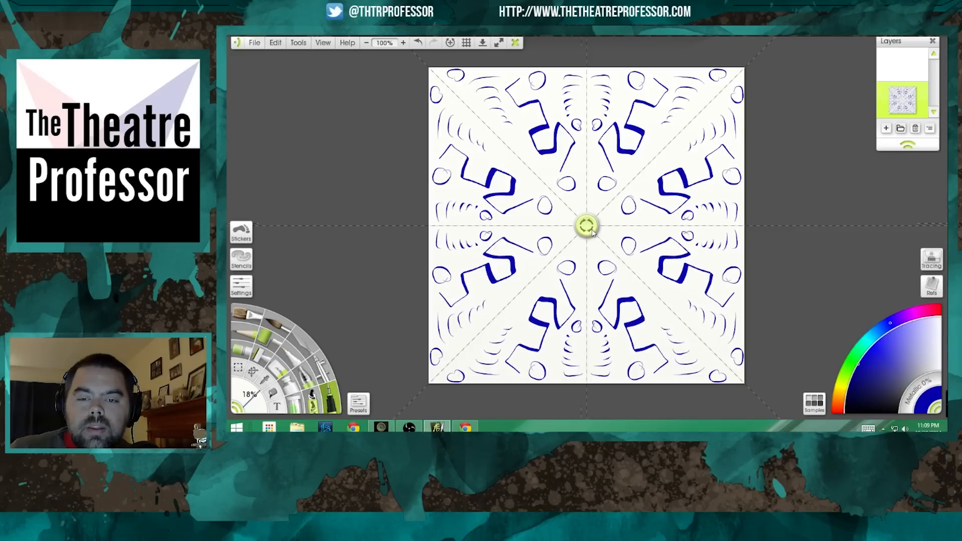
drag(597, 200, 594, 201)
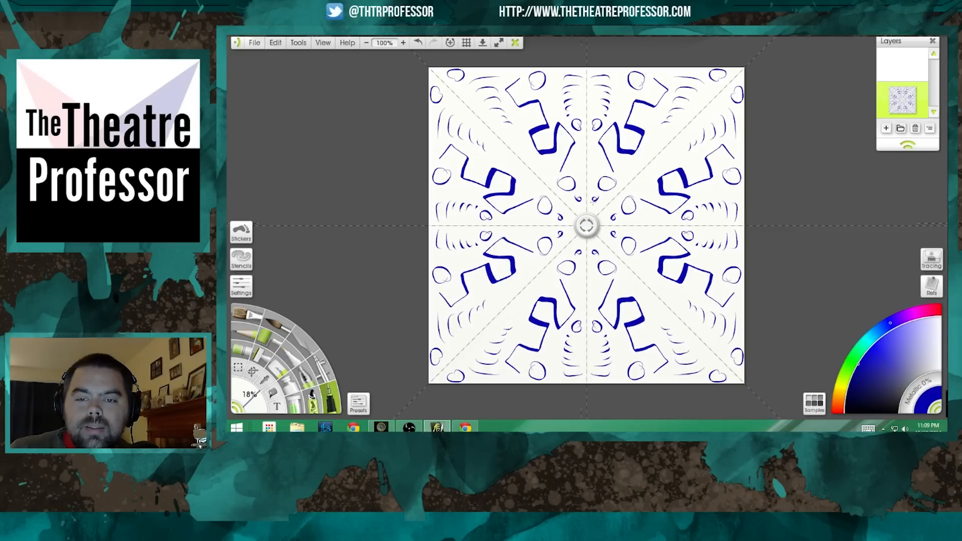
Step: Paint soft sprayed shading over the outer part of the zigzag and cover the canvas's outer edge with broad, solid blue strokes
click(301, 339)
mouse_move(448, 161)
mouse_down()
mouse_move(468, 179)
mouse_move(434, 136)
mouse_move(462, 191)
mouse_move(425, 180)
mouse_up()
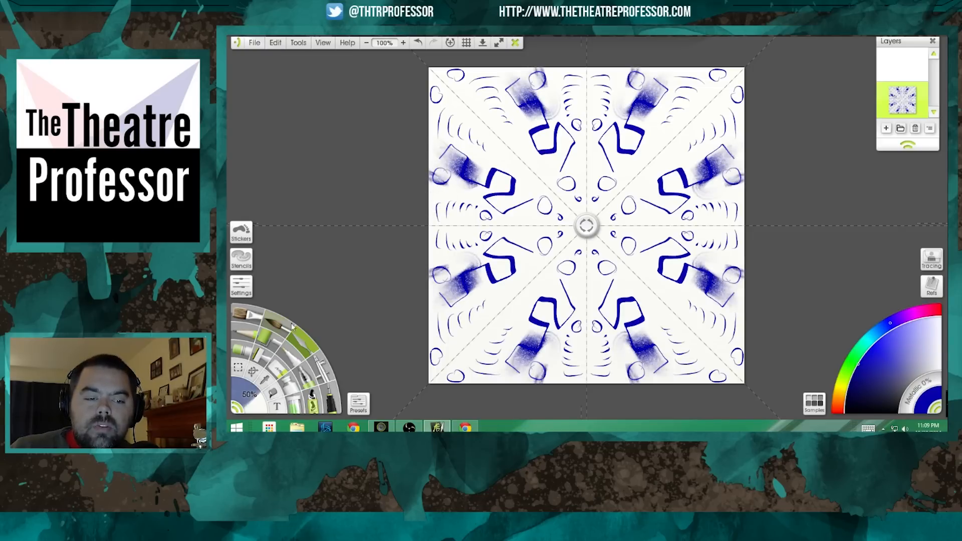
click(277, 346)
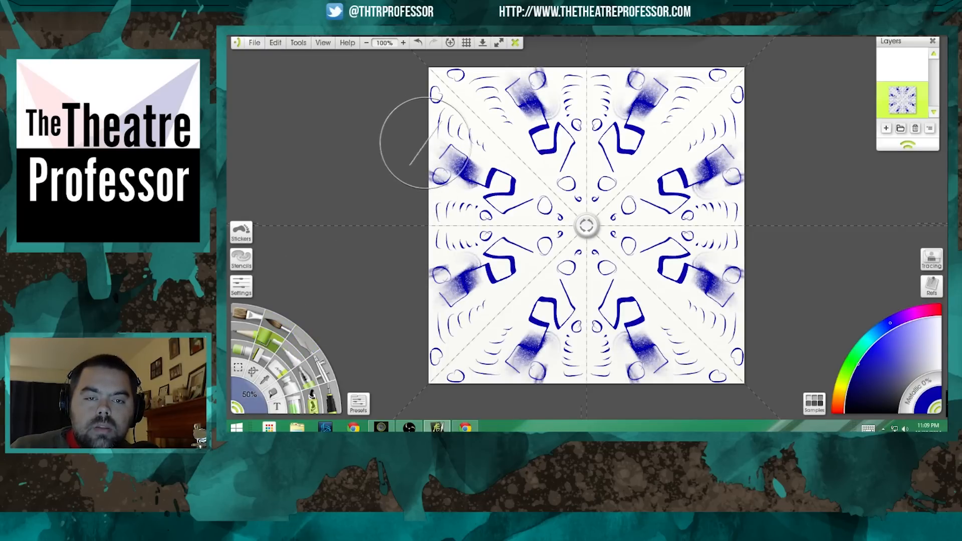
mouse_move(425, 144)
mouse_down()
mouse_move(432, 149)
mouse_move(412, 150)
mouse_up()
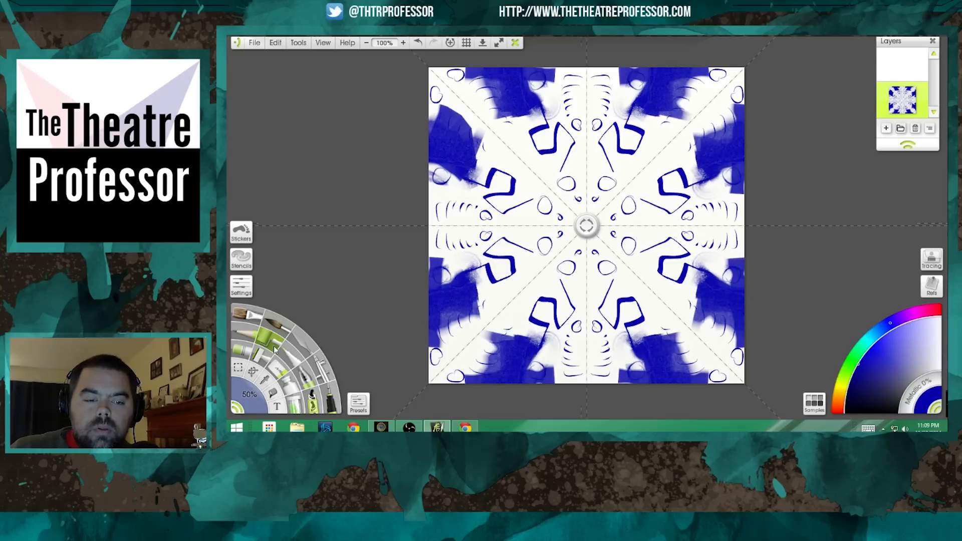
Step: Paint translucent blue bands with dark edges toward the symmetry center and a small patch near the canvas's upper edge
click(303, 374)
mouse_move(499, 283)
mouse_down()
mouse_move(476, 315)
mouse_move(501, 280)
mouse_move(490, 295)
mouse_move(559, 236)
mouse_up()
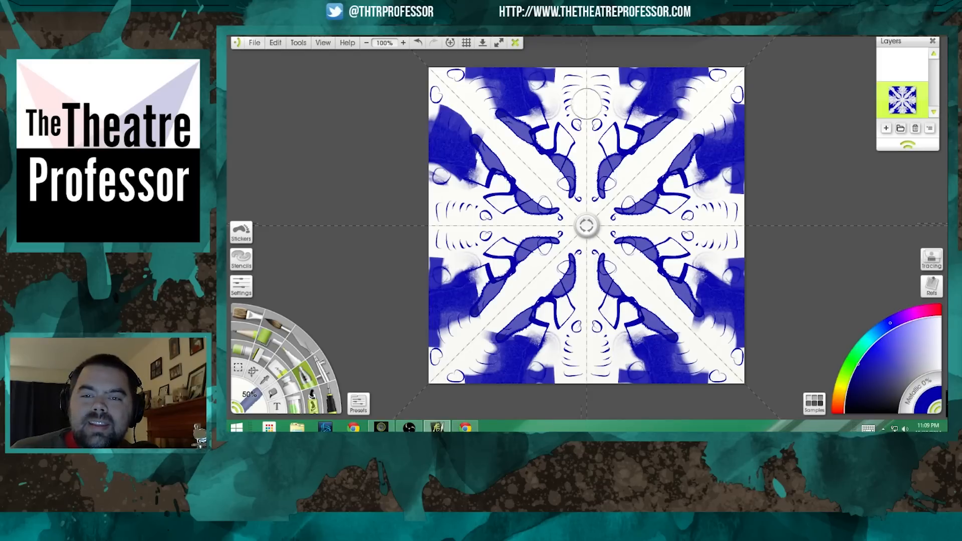
drag(594, 99, 586, 100)
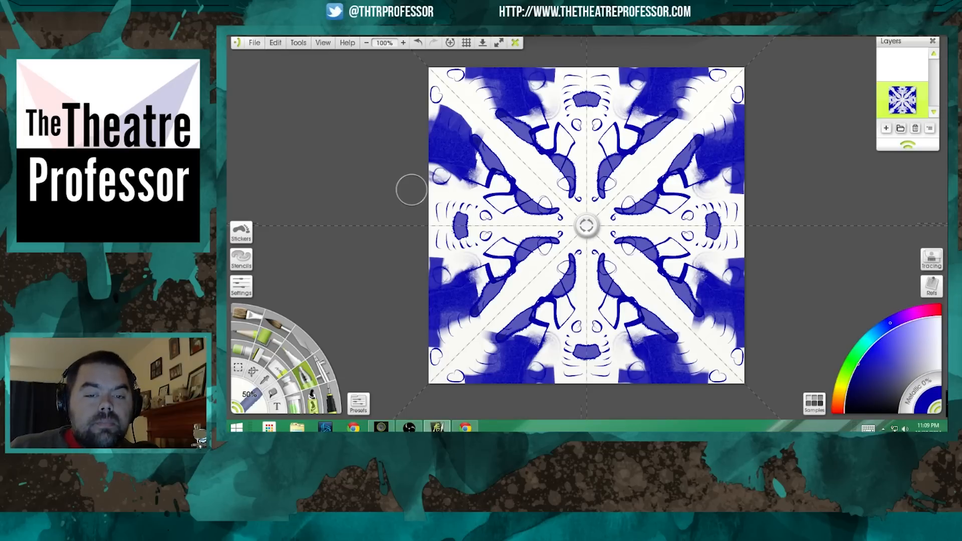
Step: Add a symmetry axis to the mirrored paint symmetry and undo the stray stroke at the center
click(298, 44)
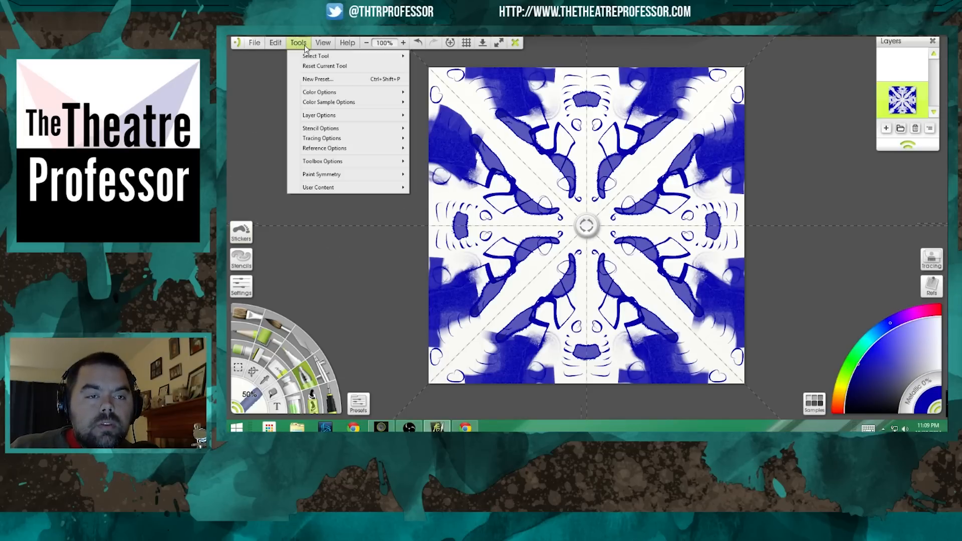
mouse_move(341, 176)
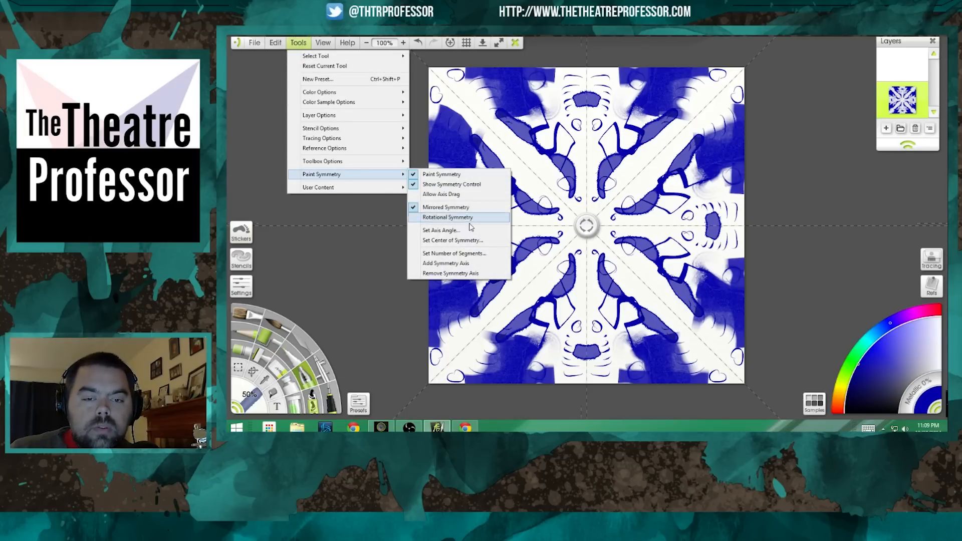
click(458, 264)
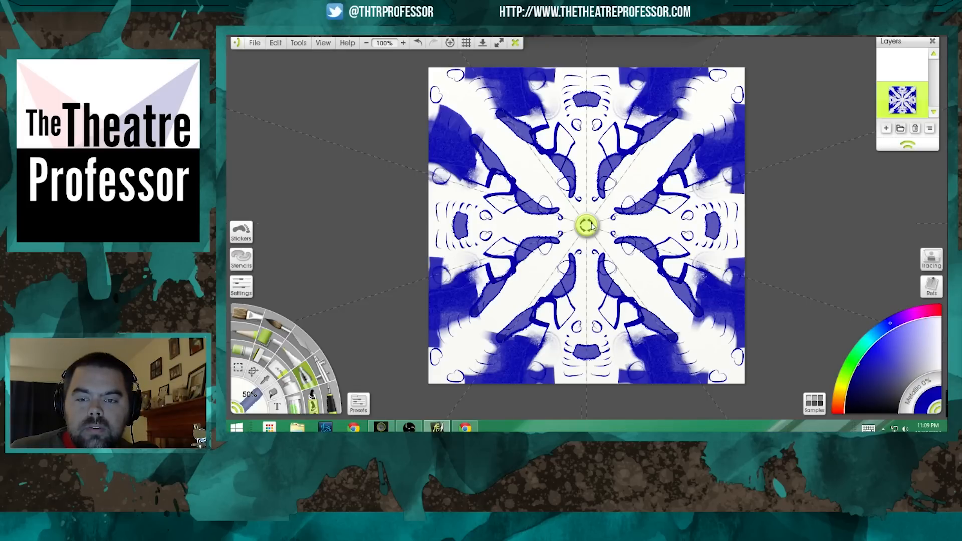
drag(595, 227, 591, 224)
key(ctrl+z)
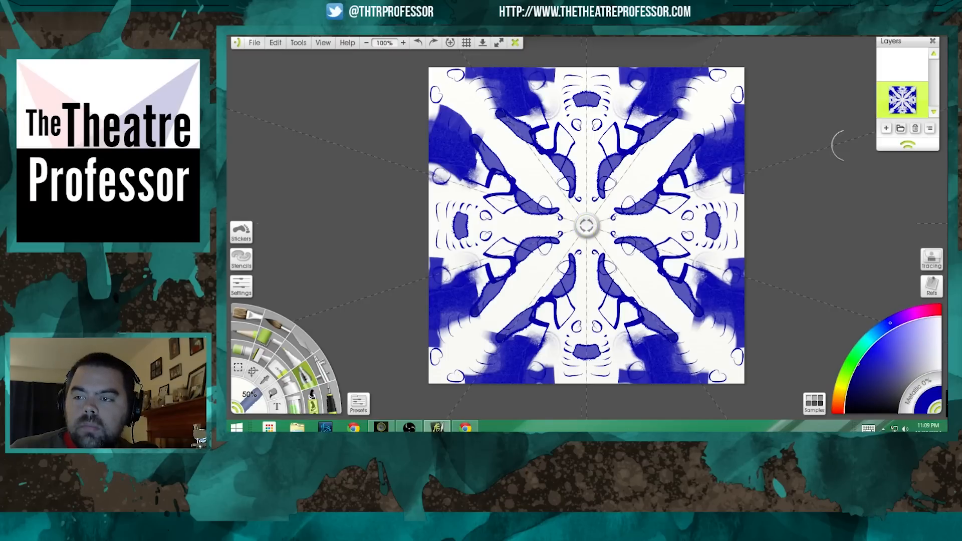
Step: Clear the current layer and remove two symmetry axes from the paint symmetry
click(930, 130)
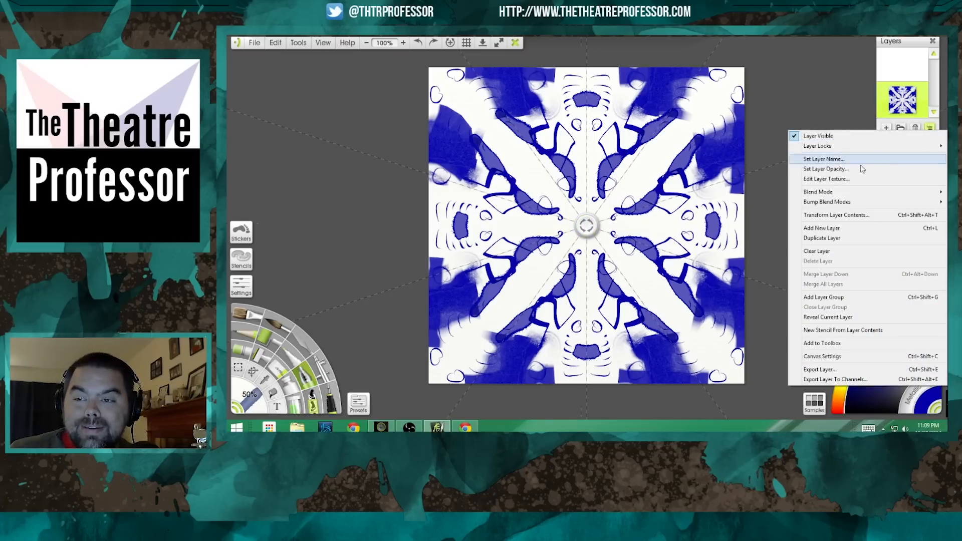
click(804, 251)
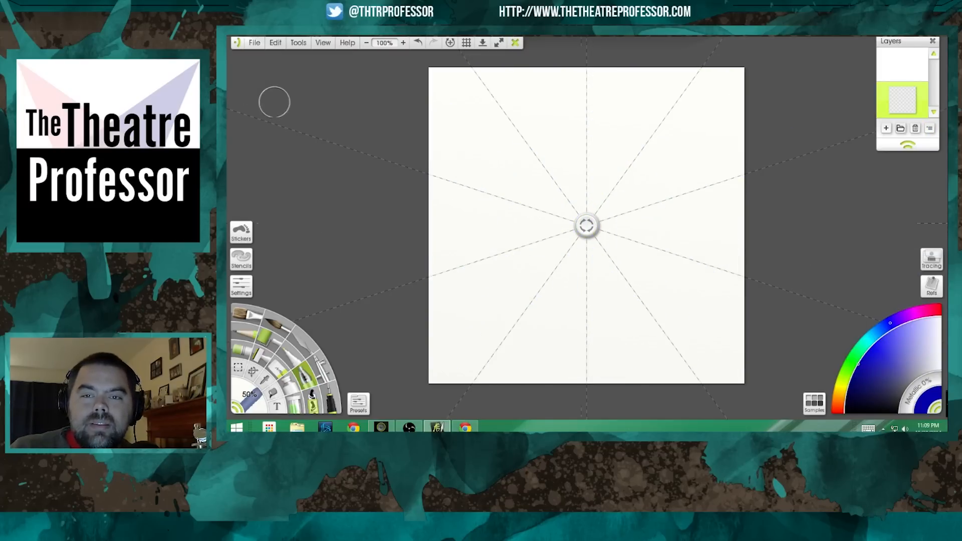
click(280, 44)
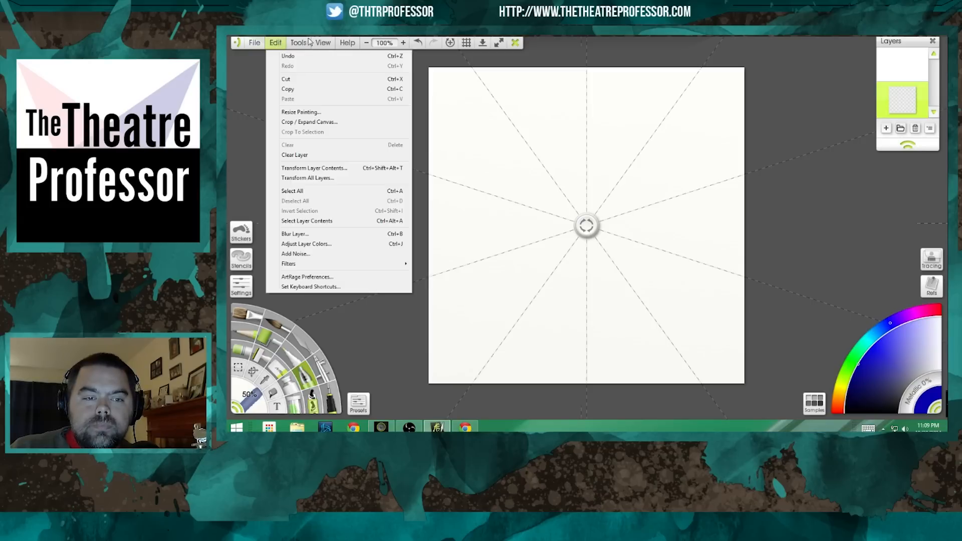
mouse_move(309, 43)
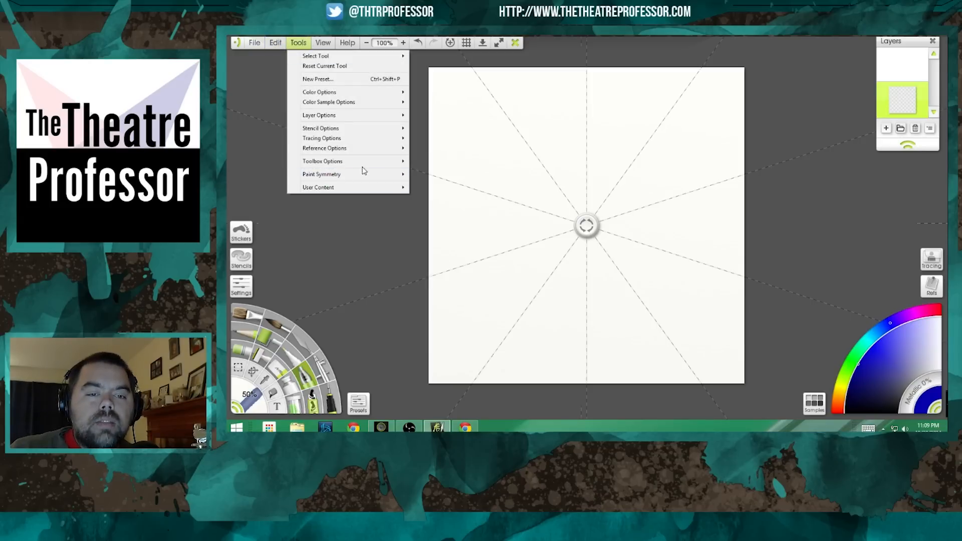
mouse_move(371, 174)
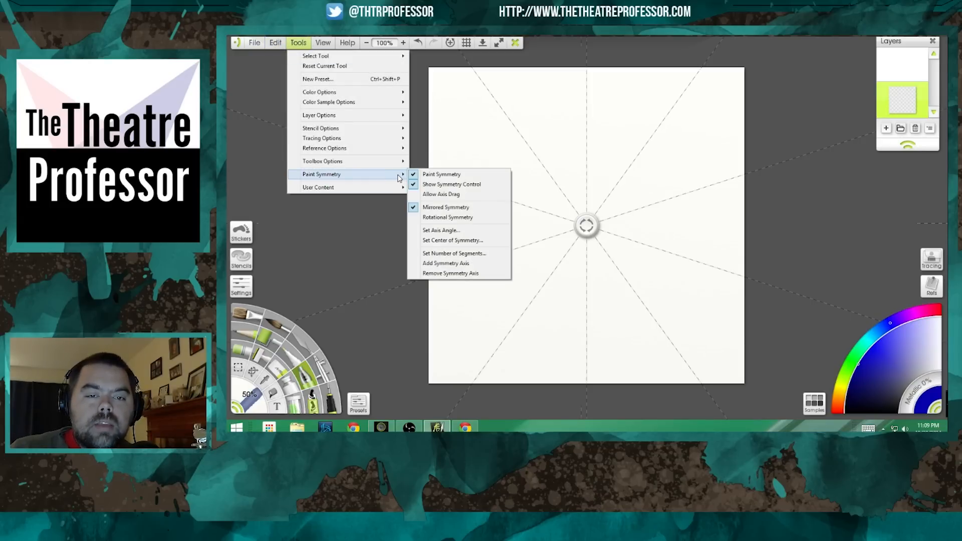
click(454, 274)
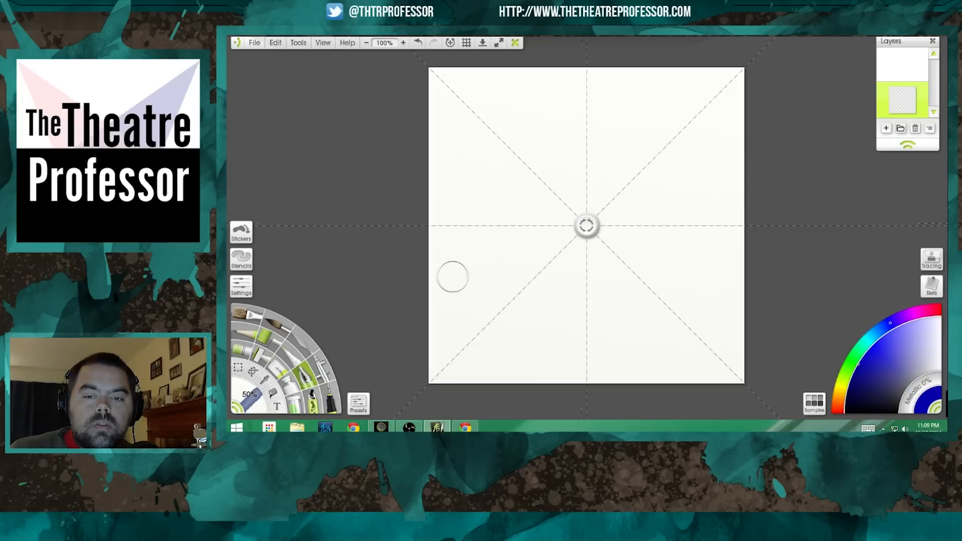
click(302, 46)
mouse_move(343, 175)
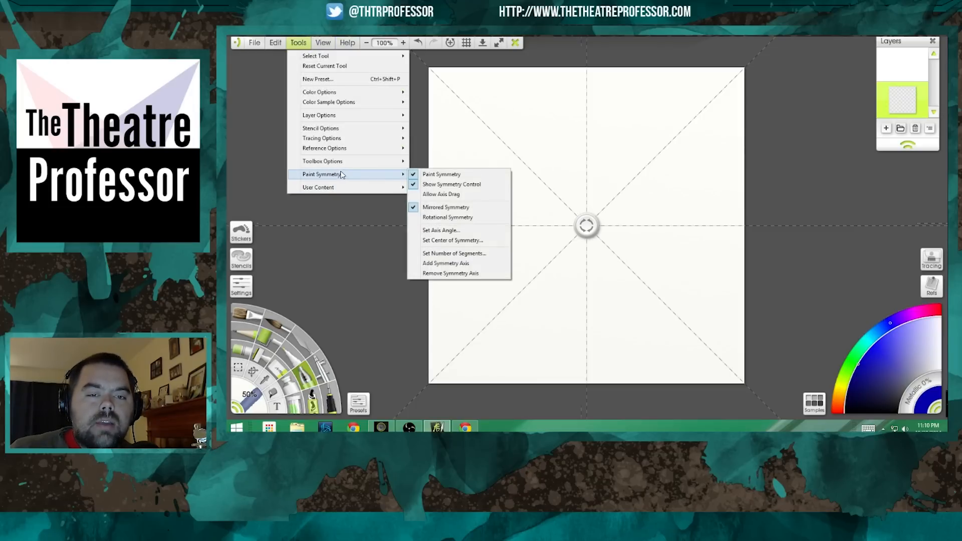
click(454, 273)
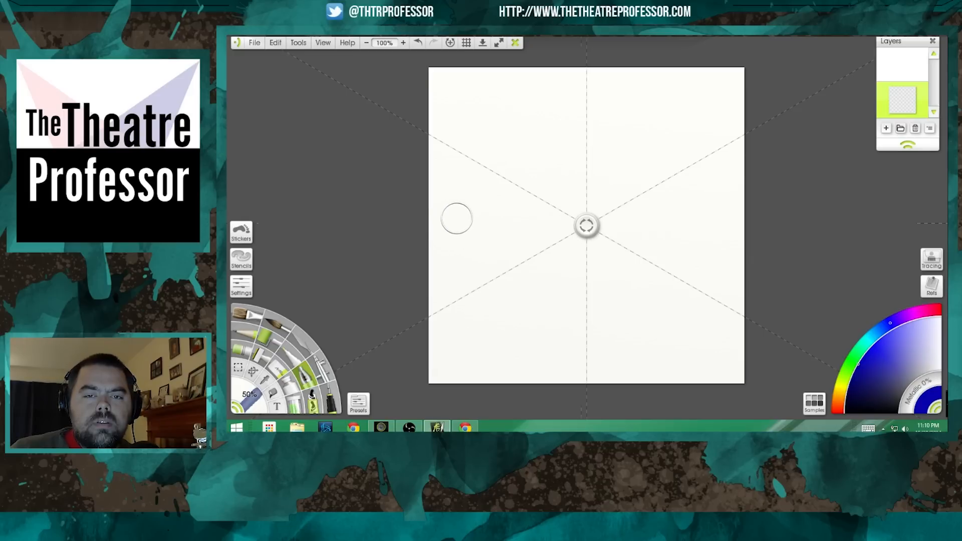
Step: Review the Center of Symmetry position settings and accept the existing position
click(303, 45)
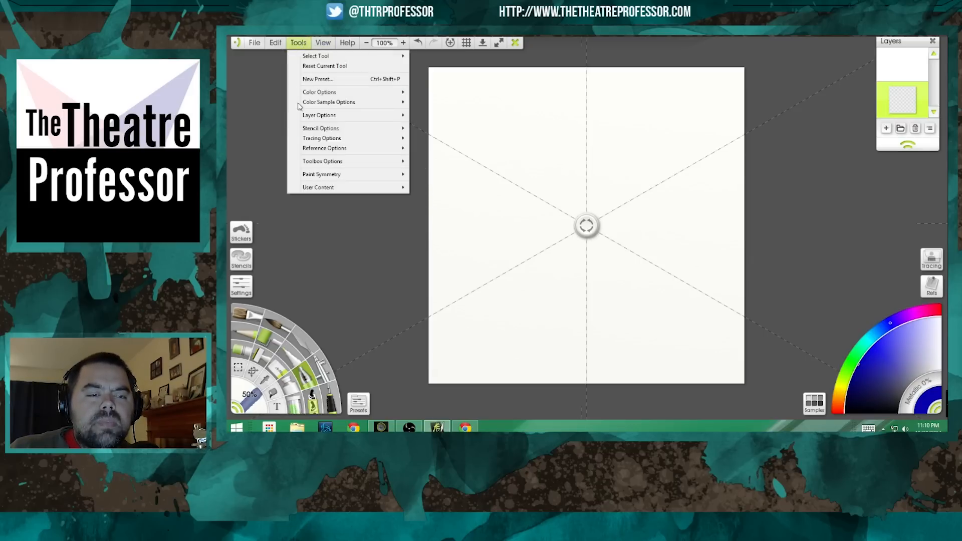
mouse_move(328, 174)
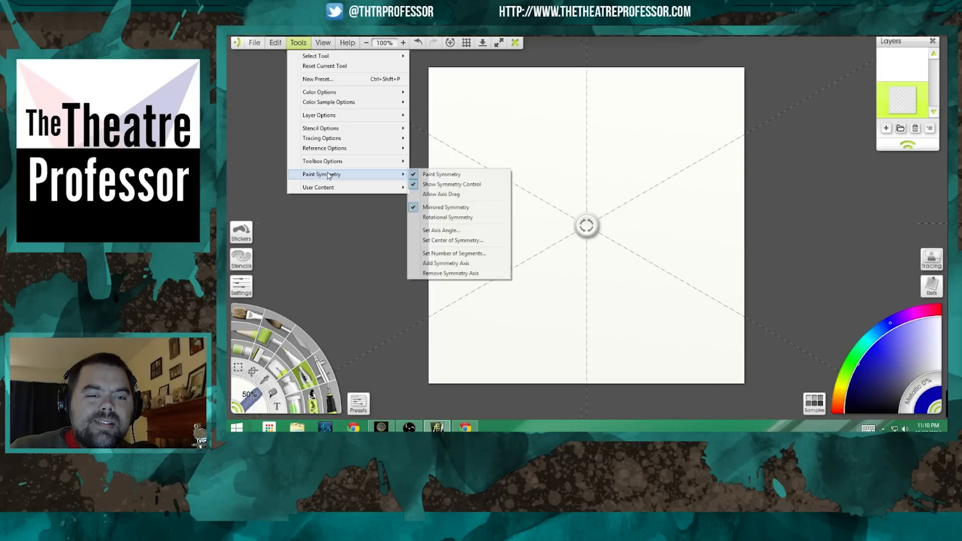
click(444, 240)
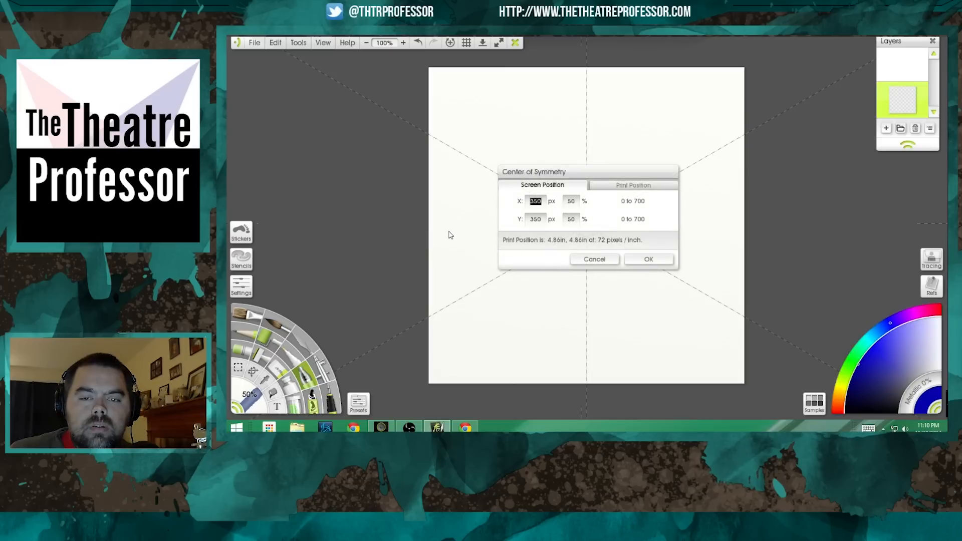
click(646, 259)
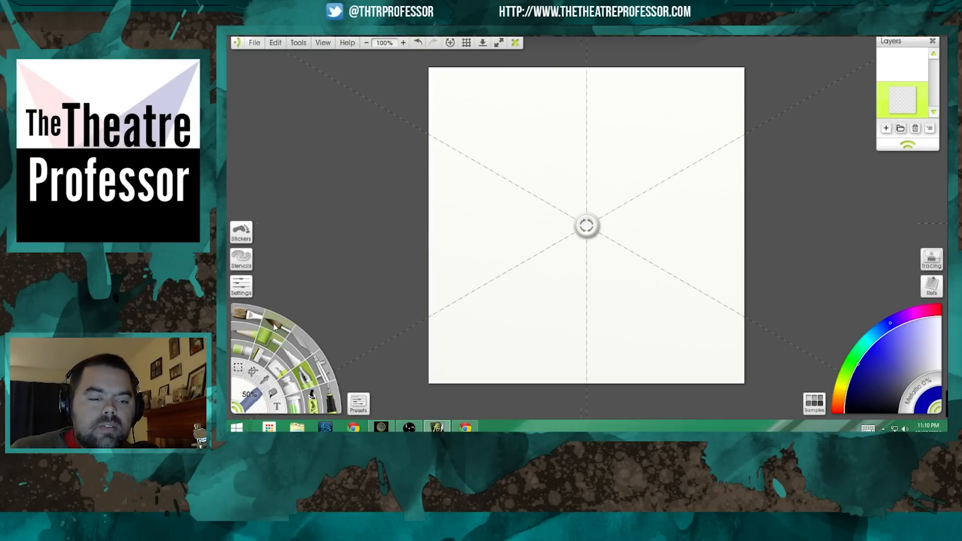
Step: Paint a thick blue border with a brush along the canvas's upper edge and down the upper part of its left edge
click(256, 311)
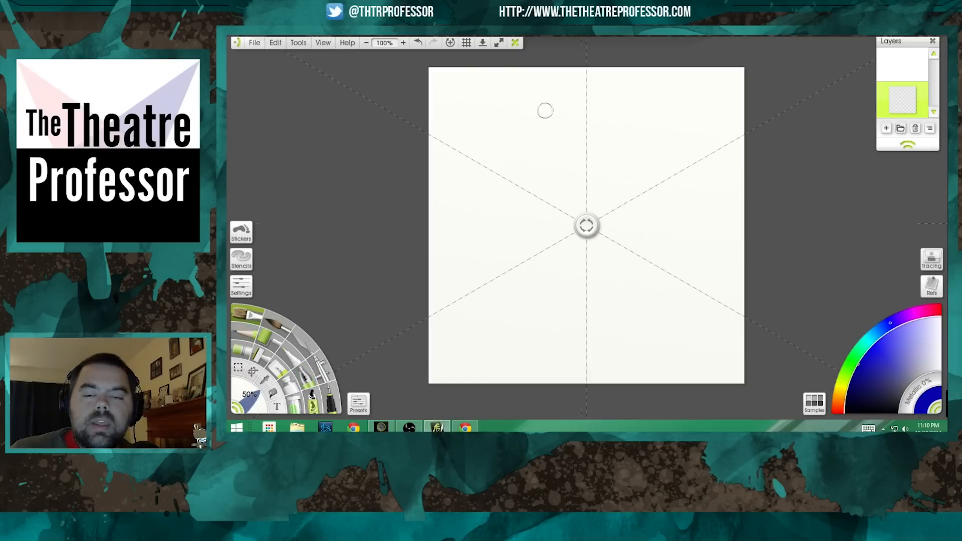
scroll(530, 147, up, 3)
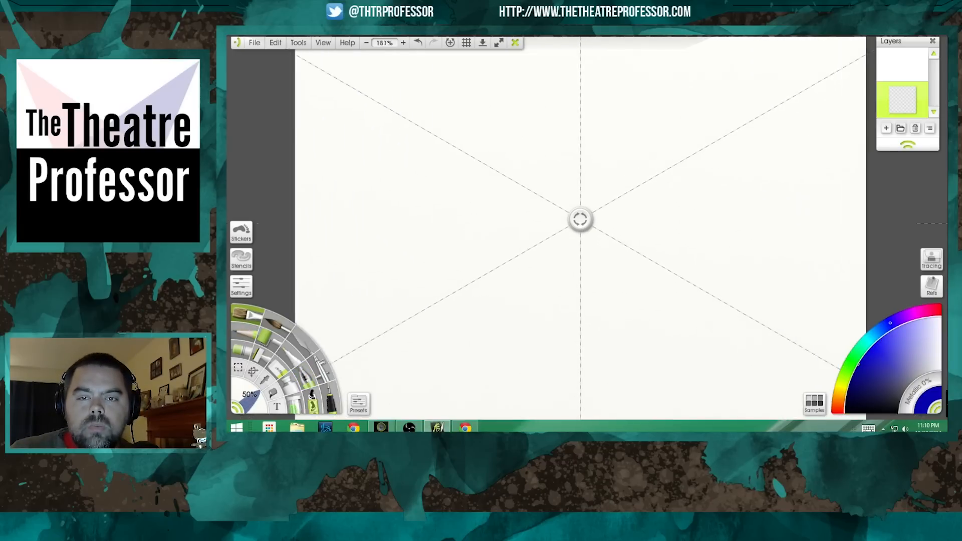
drag(640, 258, 638, 317)
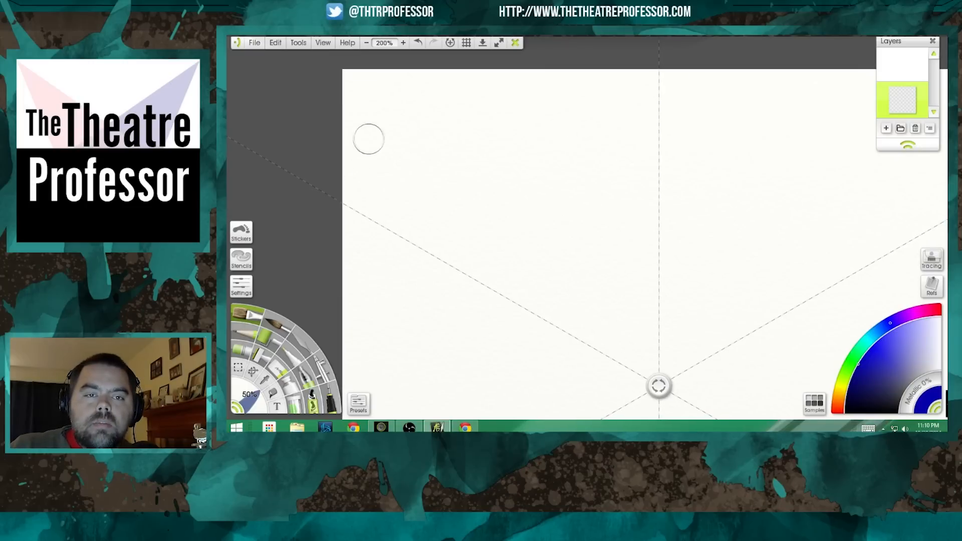
mouse_move(348, 70)
mouse_down()
mouse_move(344, 208)
mouse_move(349, 67)
mouse_move(663, 73)
mouse_up()
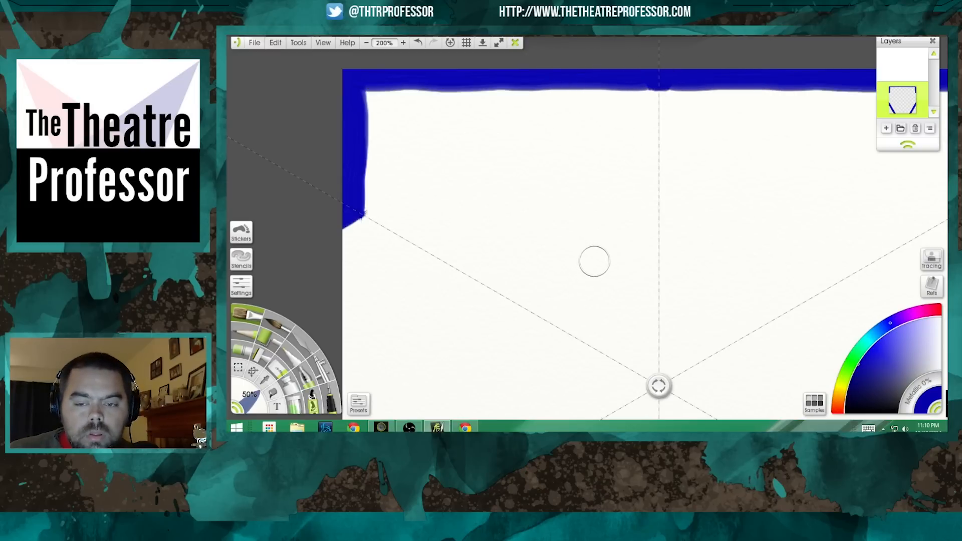
scroll(592, 255, down, 1)
scroll(593, 241, down, 4)
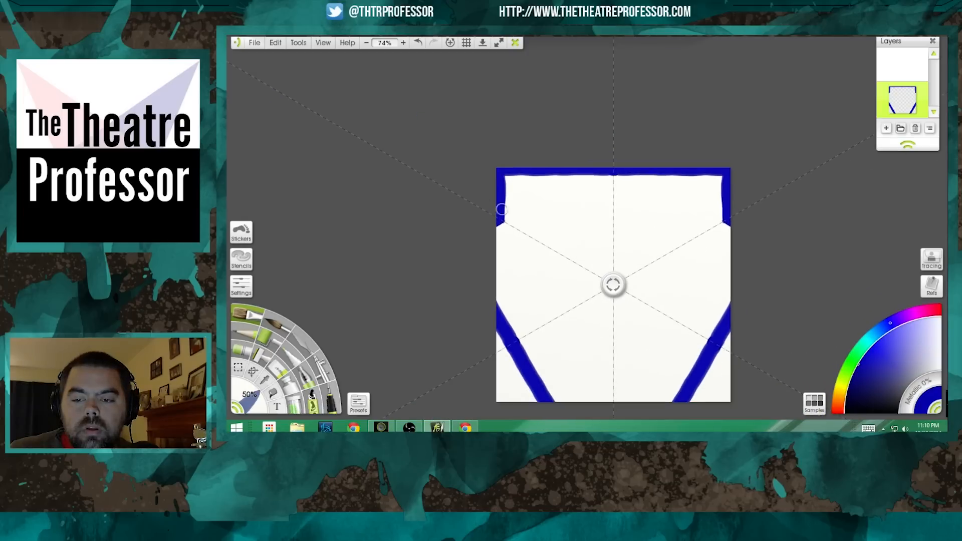
drag(537, 205, 530, 203)
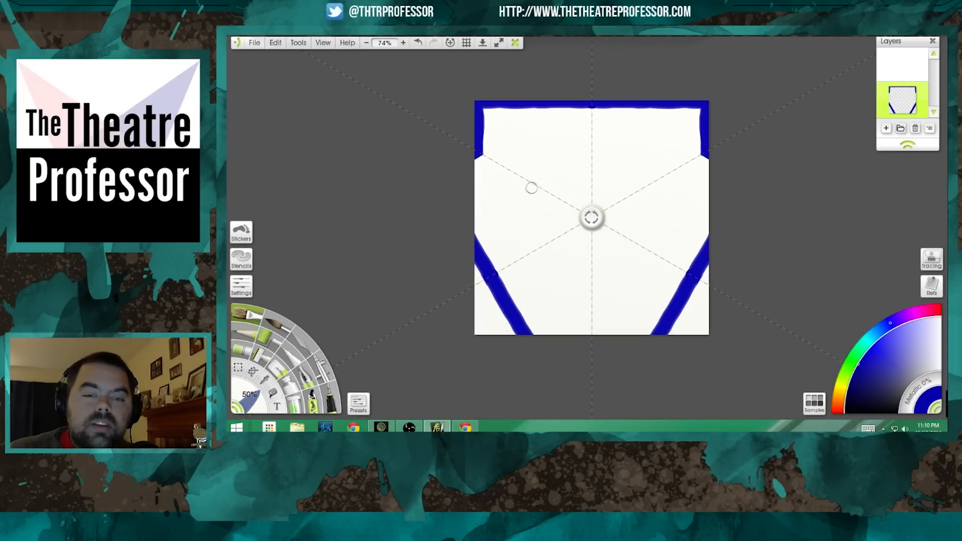
Step: Undo the painted blue border and a short trial stroke near the canvas's upper-left corner
key(ctrl+z)
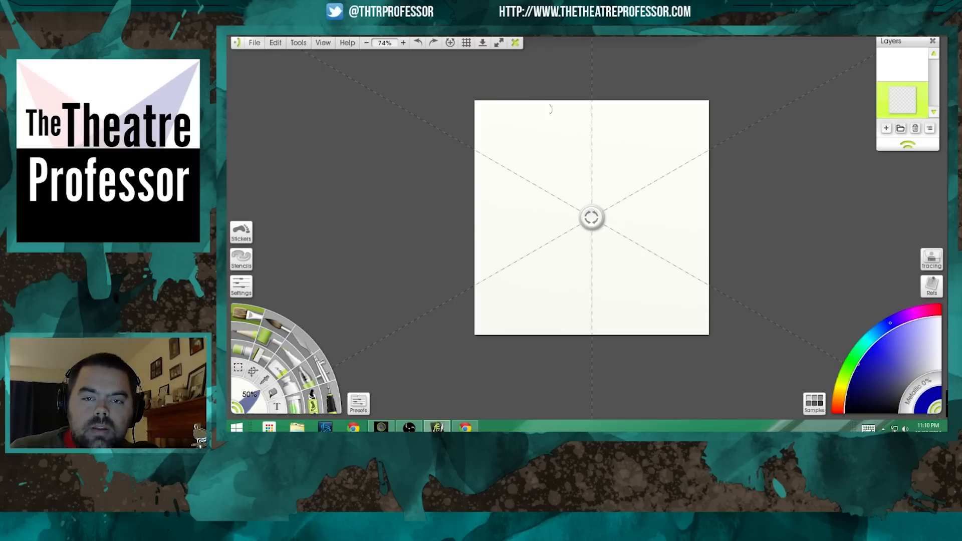
drag(530, 121, 519, 112)
key(ctrl+z)
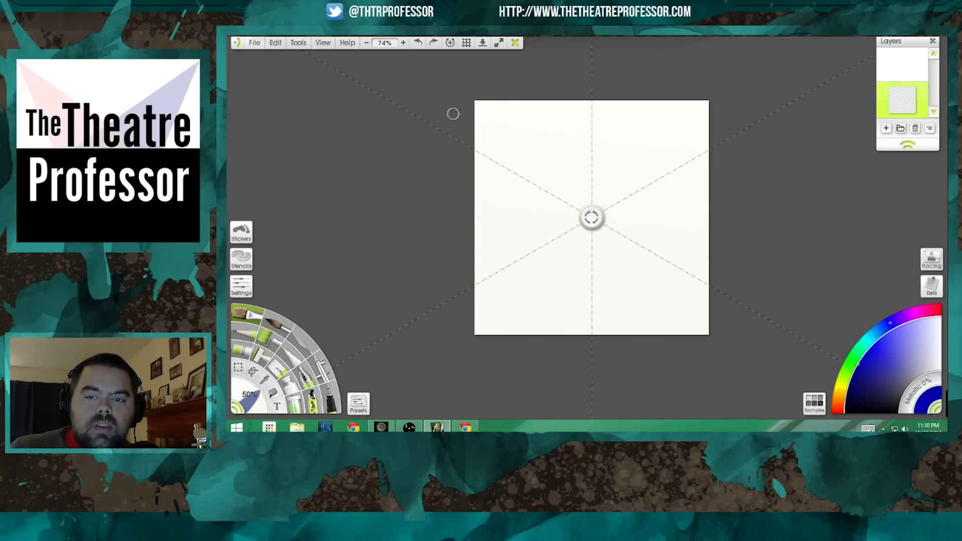
Step: Remove one symmetry axis from the paint symmetry
click(301, 45)
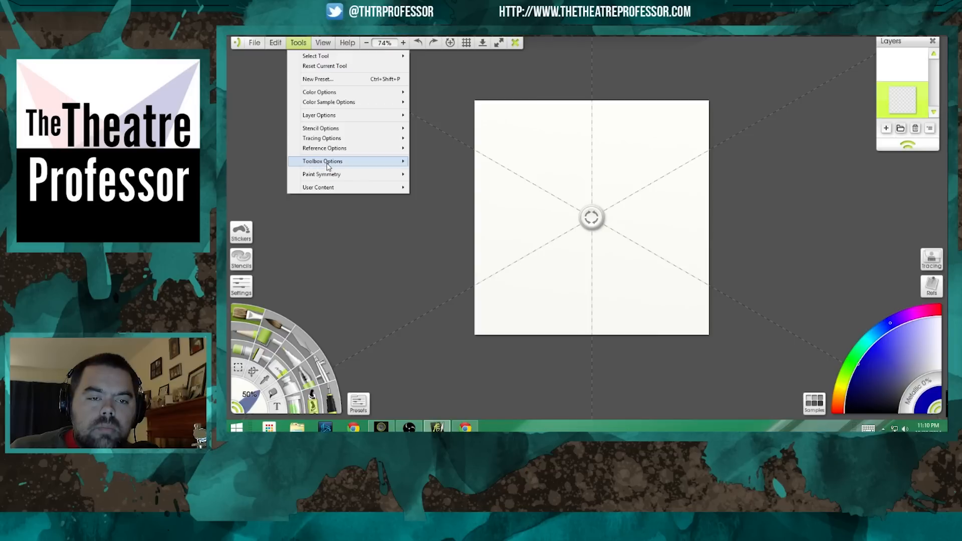
mouse_move(385, 175)
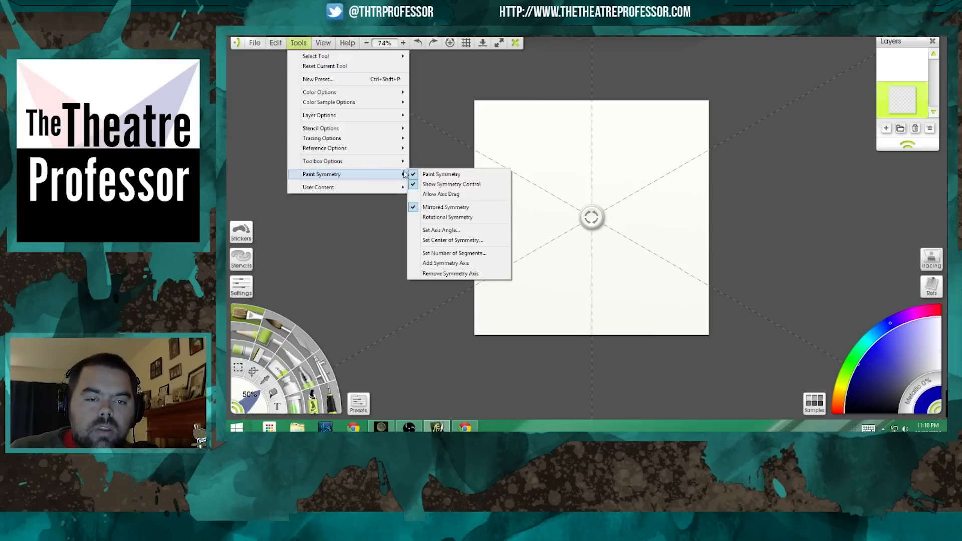
click(454, 274)
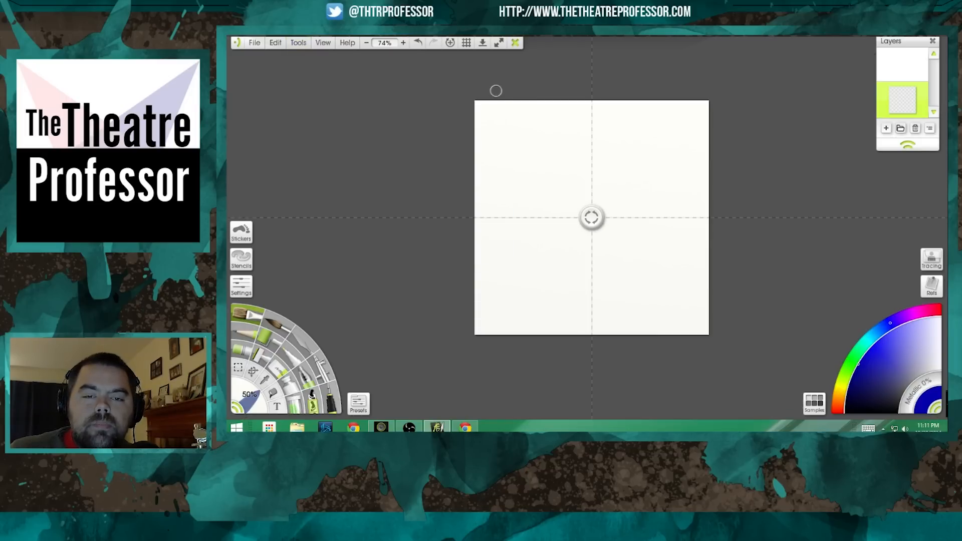
Step: Set the number of paint symmetry segments to 8
click(297, 44)
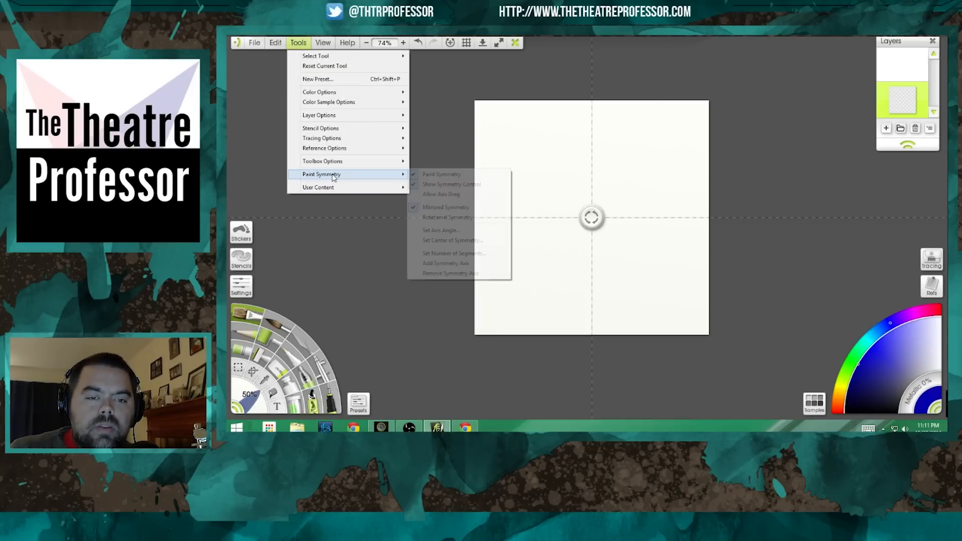
mouse_move(381, 173)
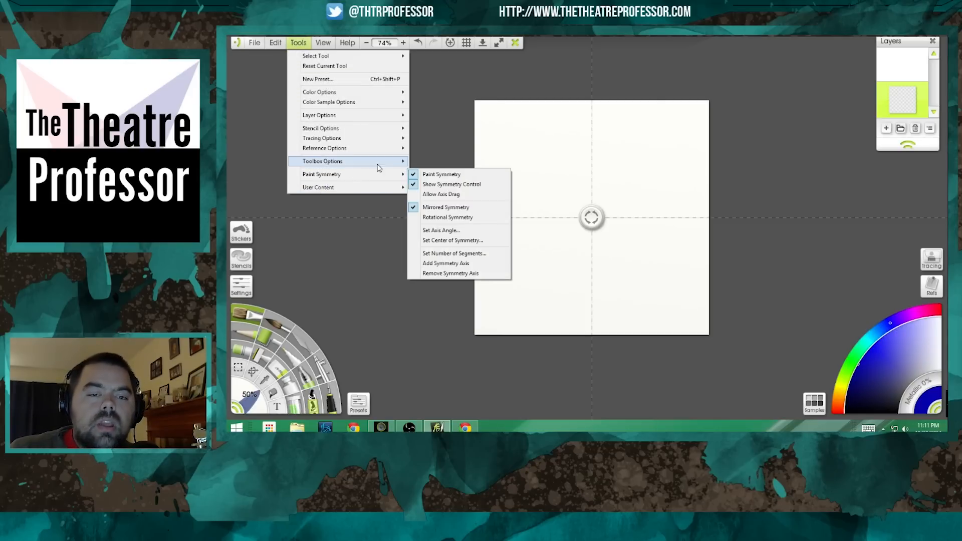
click(461, 254)
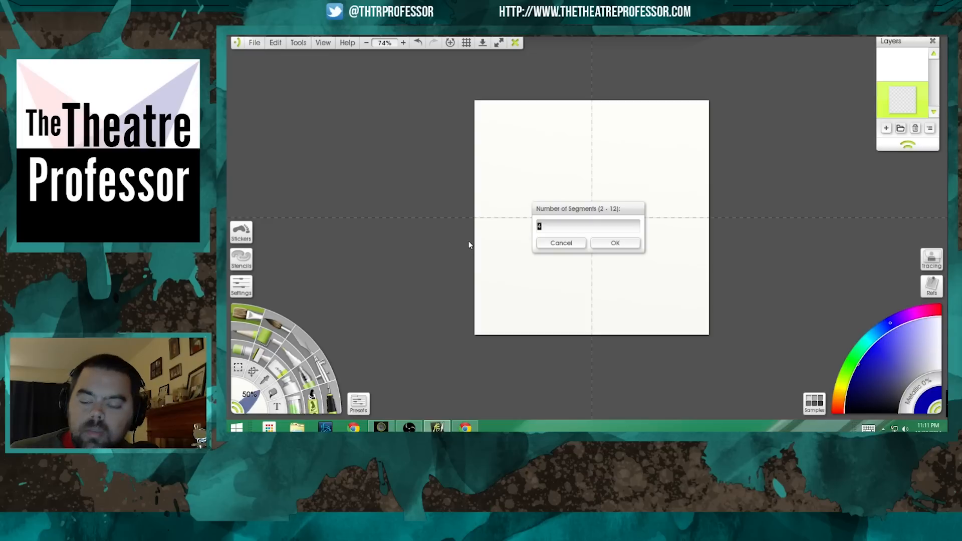
text(8)
key(Return)
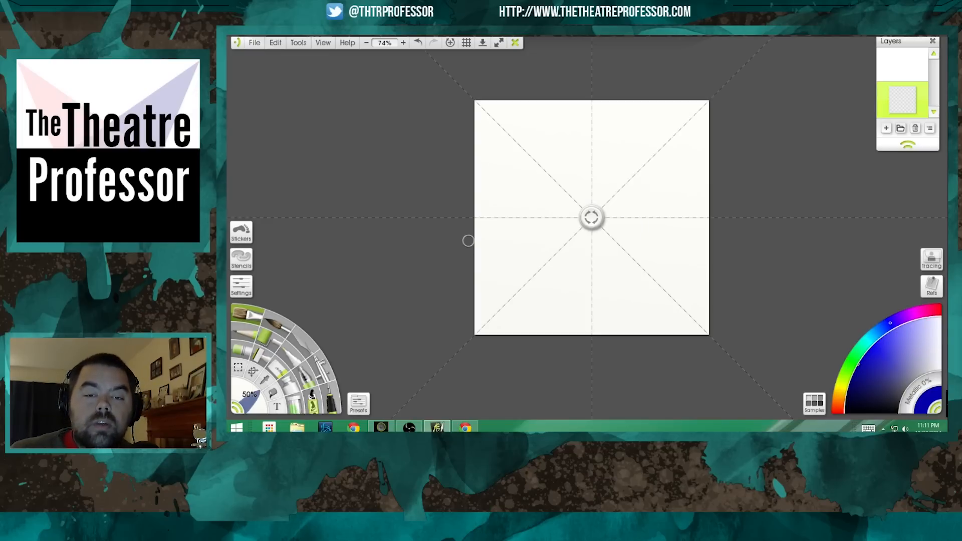
Step: Paint a thick blue border along the canvas's lower edge, from the vertical axis to the lower-left corner
scroll(583, 228, up, 10)
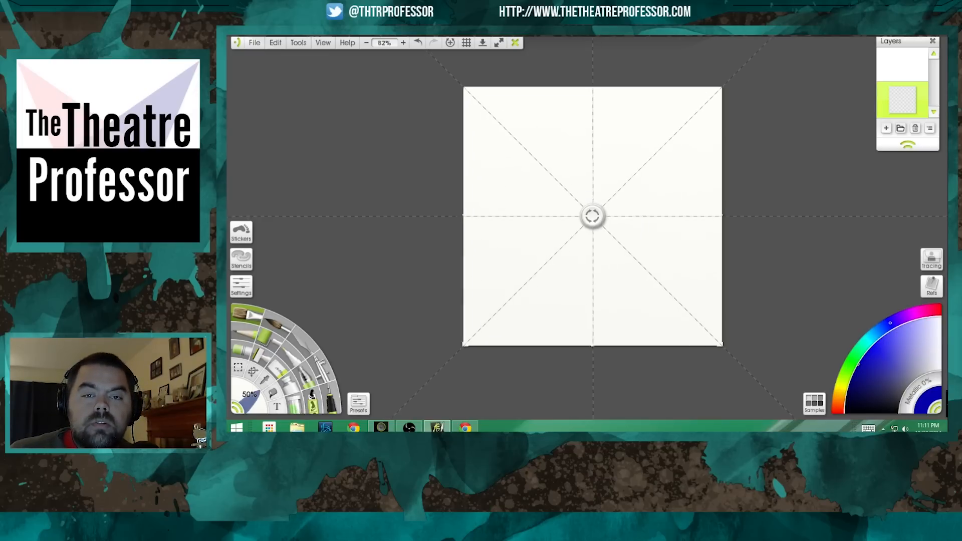
mouse_move(520, 285)
mouse_down()
mouse_move(586, 118)
mouse_move(577, 111)
mouse_up()
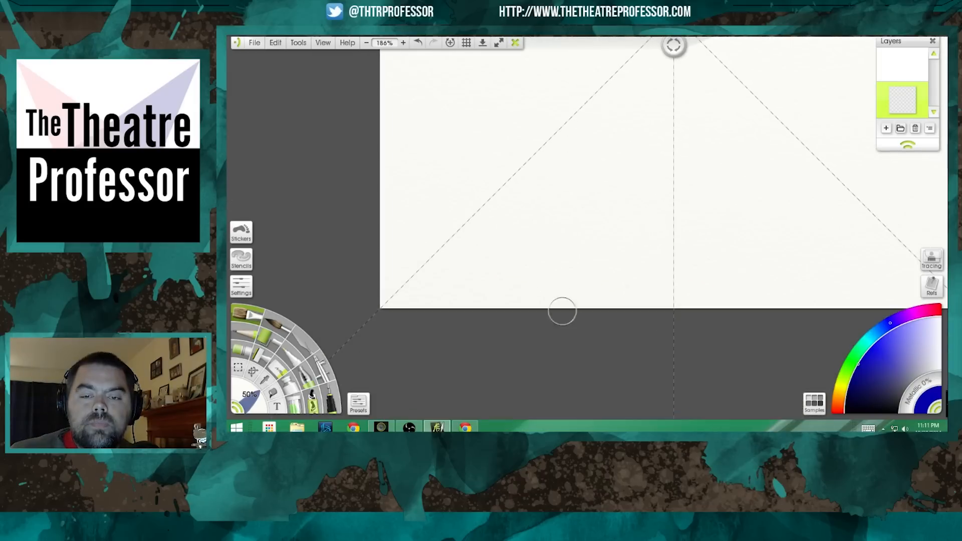
drag(672, 308, 326, 308)
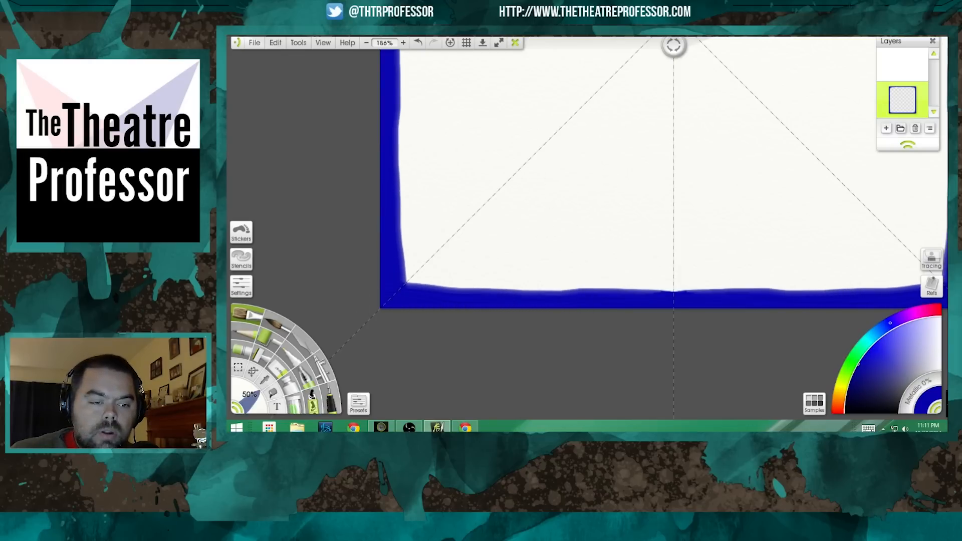
Step: Reduce the brush size to 10% and paint a blue L-shaped outline between the lower-left diagonal and vertical axes
drag(589, 212, 550, 200)
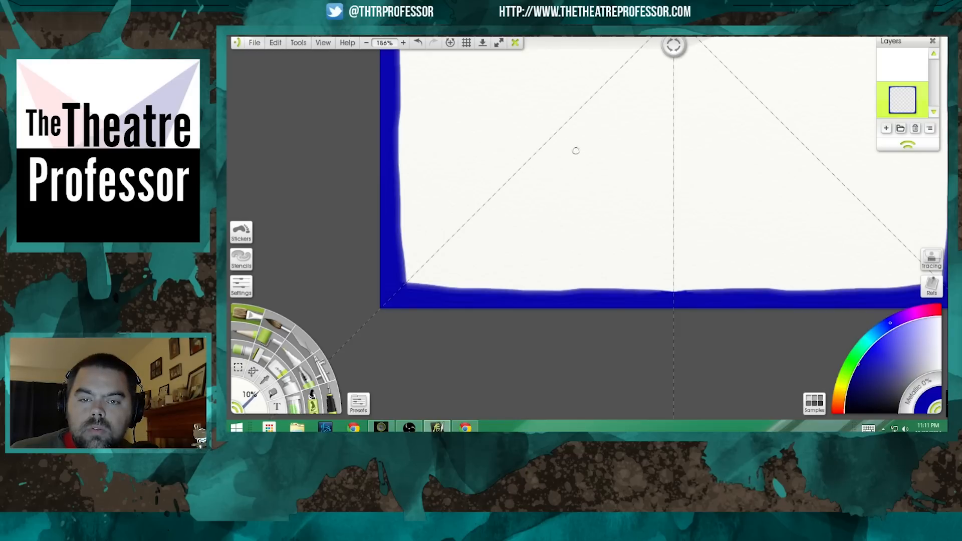
mouse_move(576, 151)
mouse_down()
mouse_move(541, 184)
mouse_move(566, 203)
mouse_move(527, 238)
mouse_move(561, 264)
mouse_move(621, 184)
mouse_move(571, 147)
mouse_move(613, 184)
mouse_up()
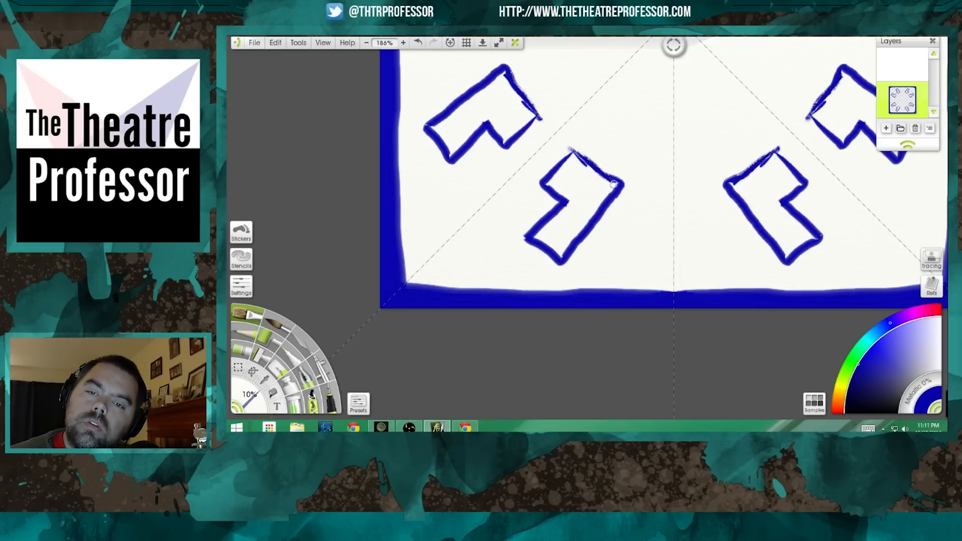
Step: Fill the L-shaped outline with dark red using the watercolor brush at 37% size
click(280, 328)
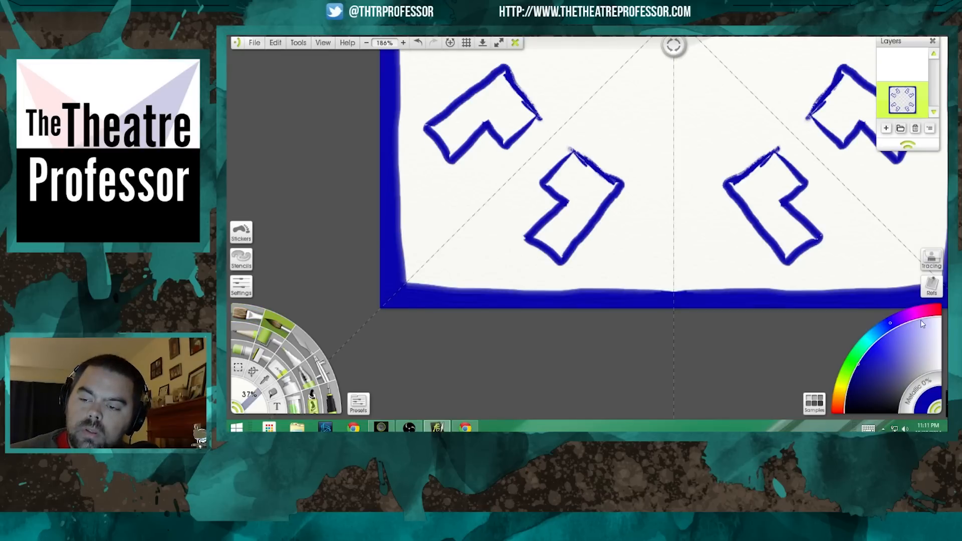
click(935, 310)
click(860, 367)
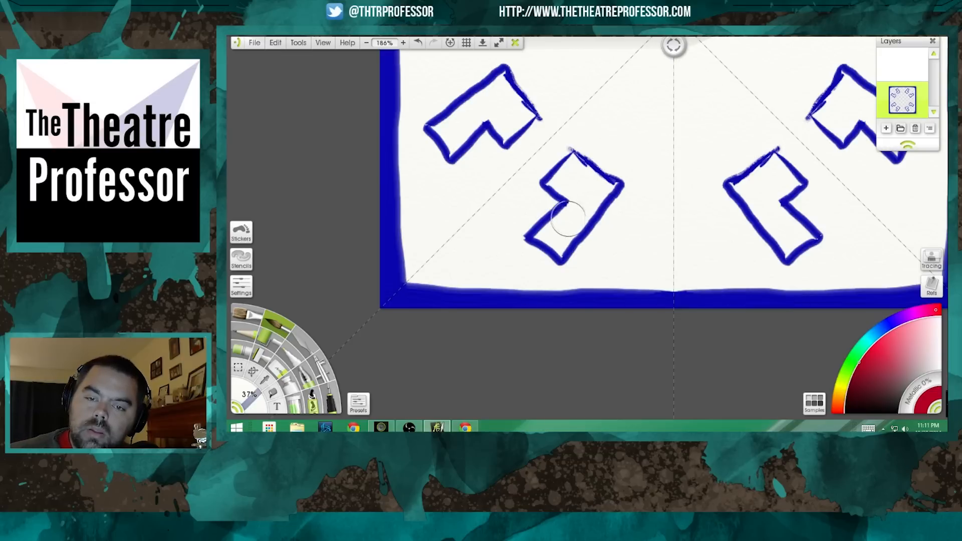
mouse_move(572, 218)
mouse_down()
mouse_move(533, 241)
mouse_move(561, 253)
mouse_move(588, 212)
mouse_move(551, 227)
mouse_move(608, 188)
mouse_move(598, 199)
mouse_move(607, 182)
mouse_move(574, 169)
mouse_move(575, 159)
mouse_move(557, 176)
mouse_move(553, 186)
mouse_move(580, 203)
mouse_move(571, 184)
mouse_move(590, 196)
mouse_move(581, 168)
mouse_up()
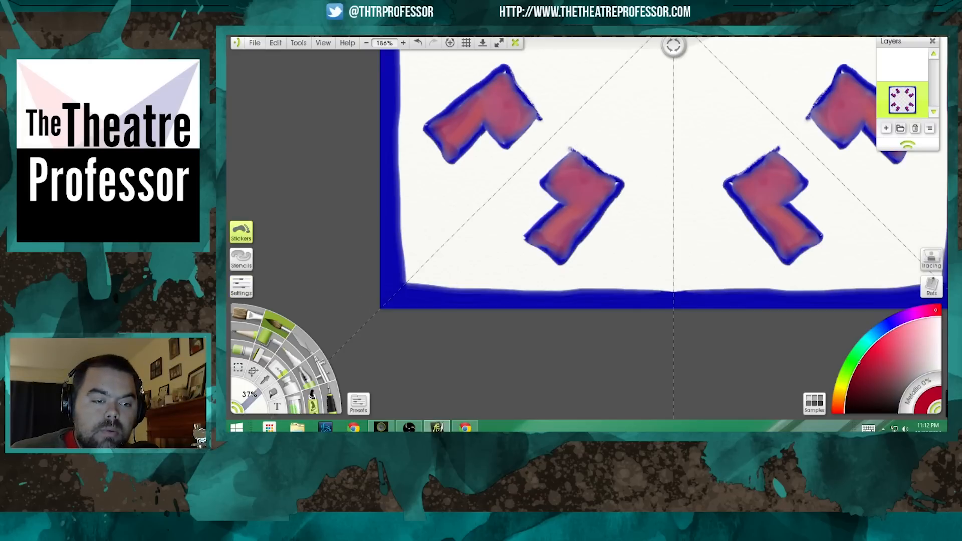
Step: Add the Circle stencil from the Shapes stencil group and close the stencil collection
click(242, 260)
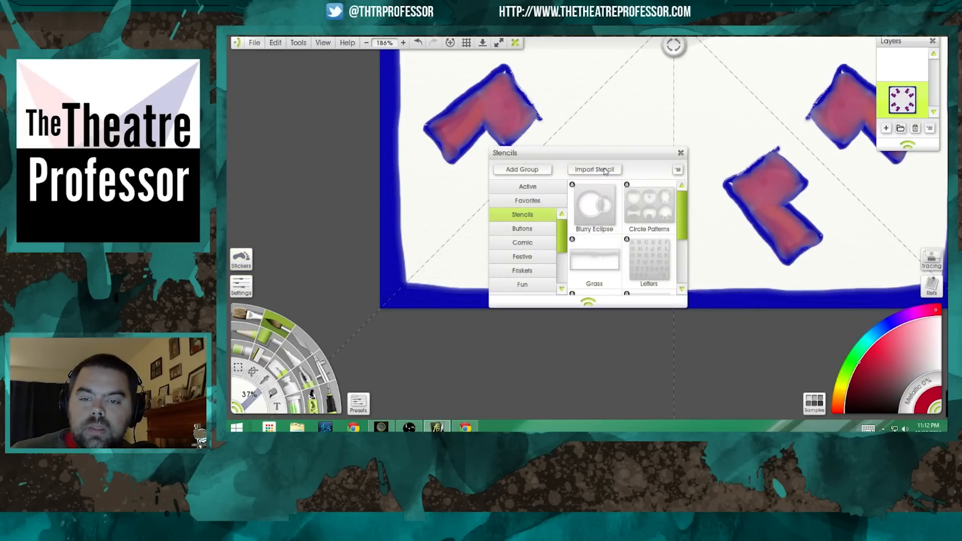
click(518, 229)
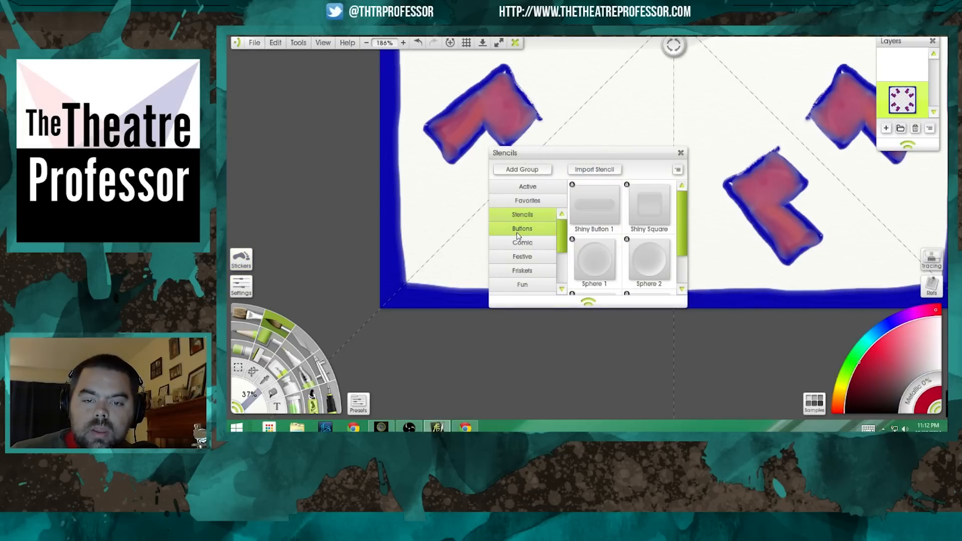
click(522, 284)
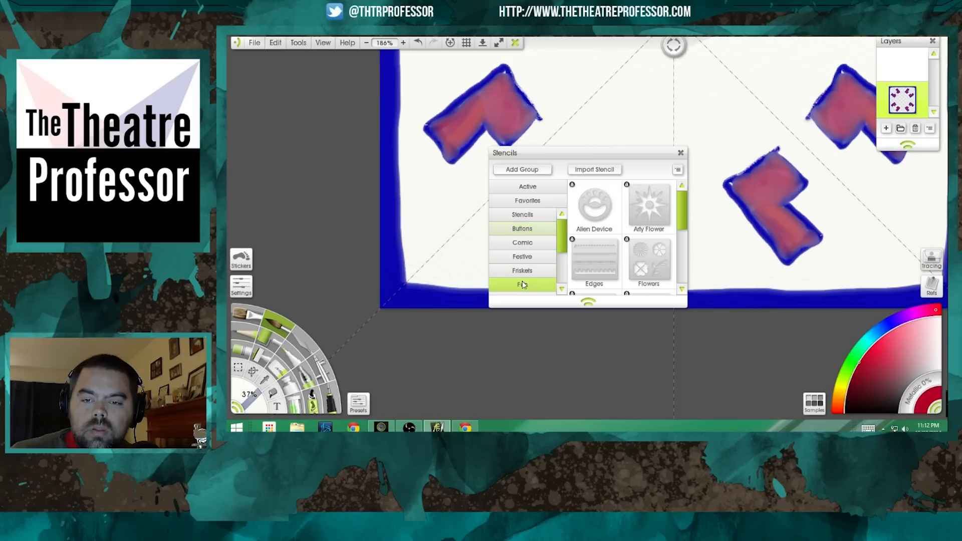
drag(558, 228, 560, 268)
click(546, 261)
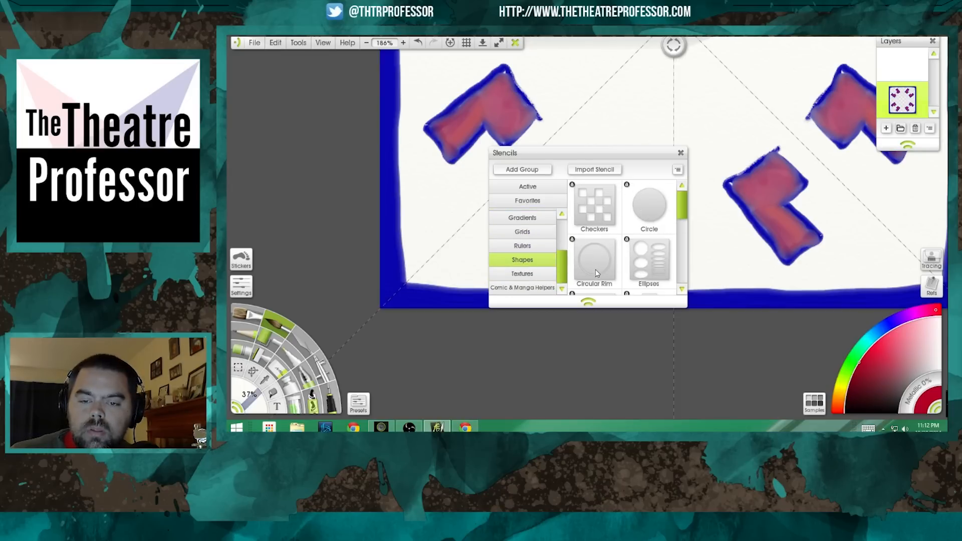
drag(680, 217, 680, 185)
click(655, 212)
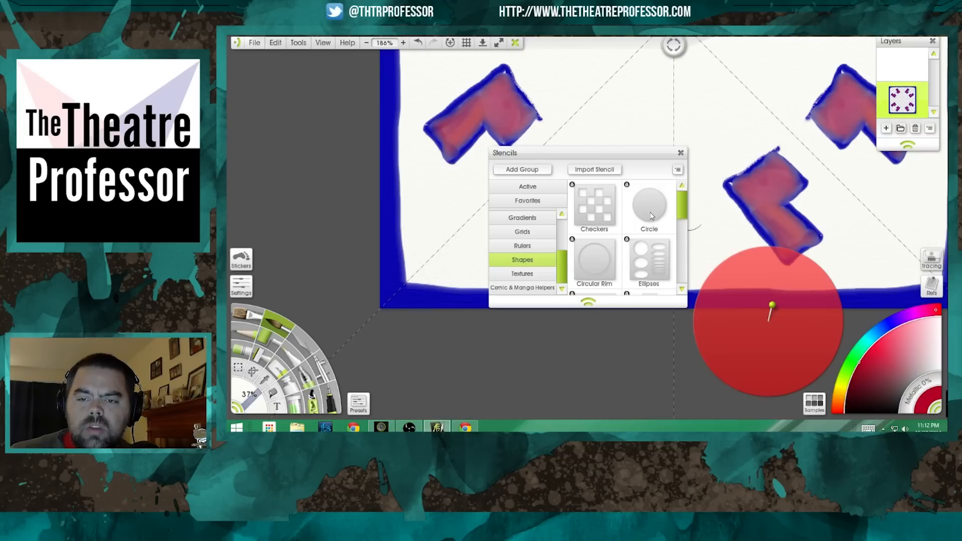
click(680, 153)
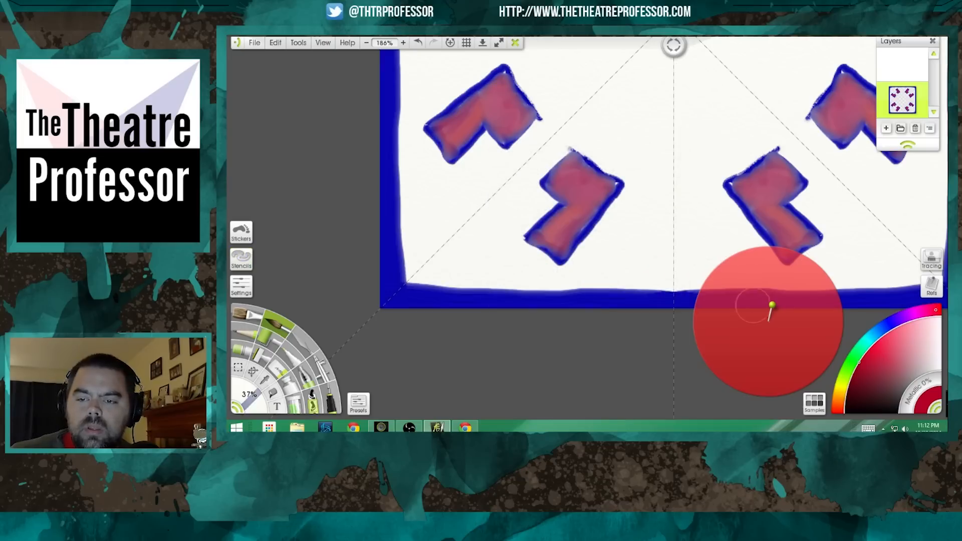
Step: Move the circle stencil to just left of the vertical axis, above the L shape, and shrink it to fit there
drag(749, 303, 711, 269)
key(ctrl+z)
drag(770, 323, 635, 124)
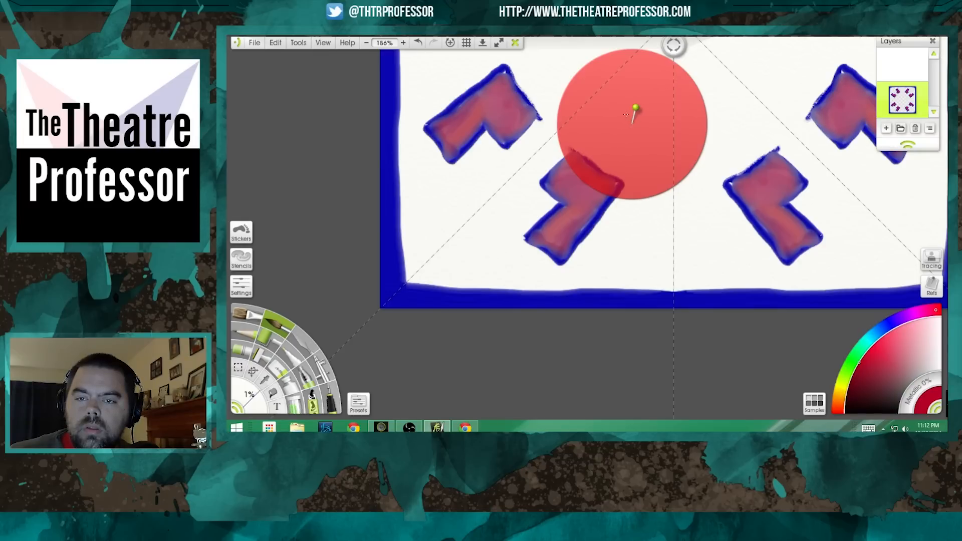
drag(630, 127, 566, 128)
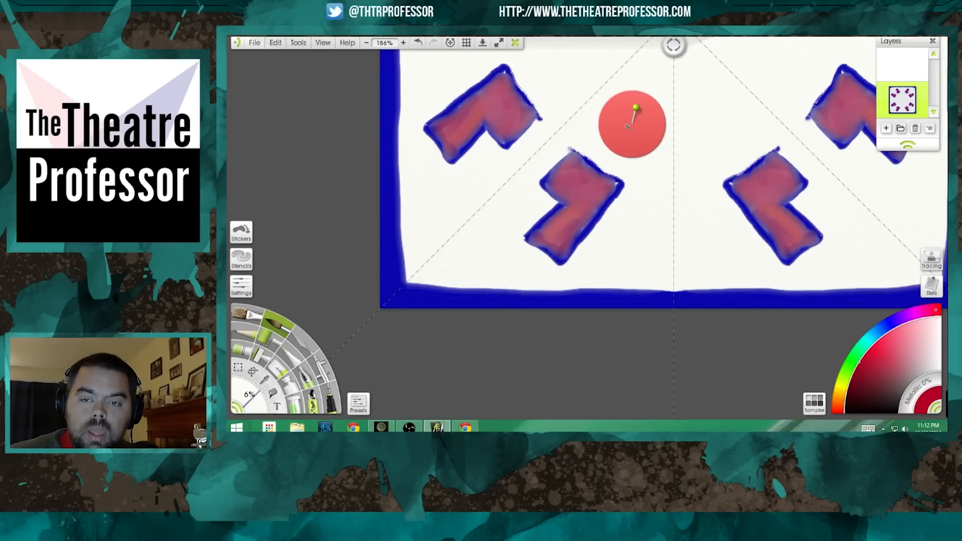
mouse_move(628, 126)
mouse_down()
mouse_move(635, 123)
mouse_move(631, 136)
mouse_move(634, 120)
mouse_up()
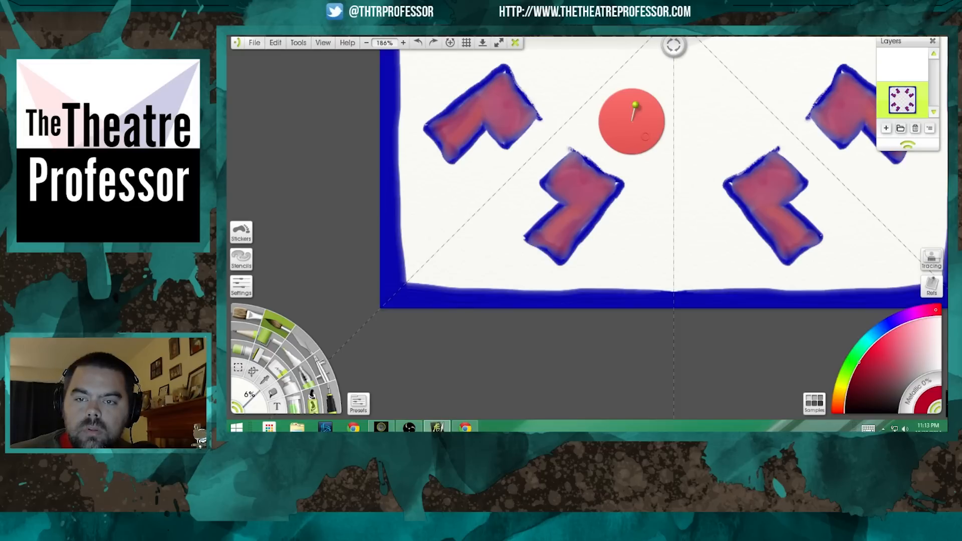
drag(634, 125, 628, 124)
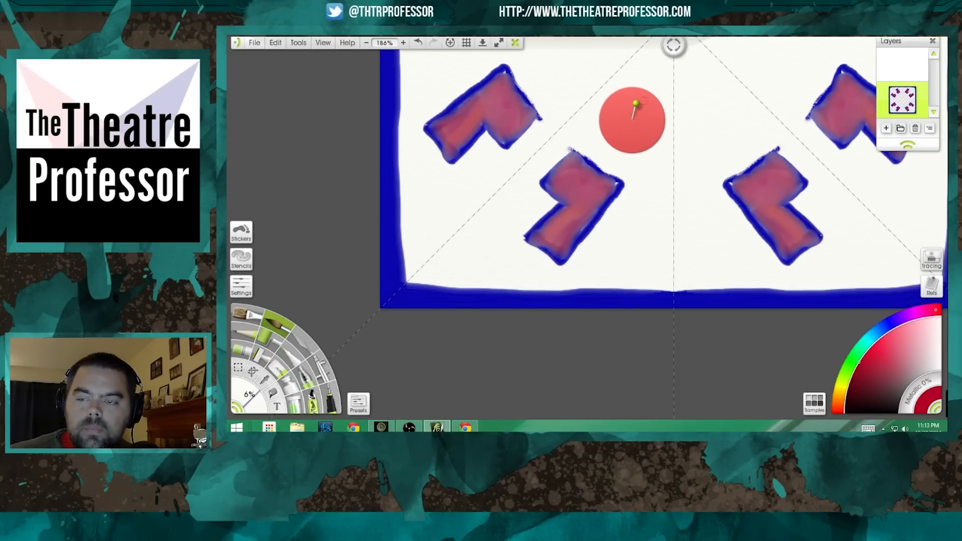
Step: Invert the circle stencil and paint red through its round opening and over its lower edge with a different paint tool
right_click(629, 125)
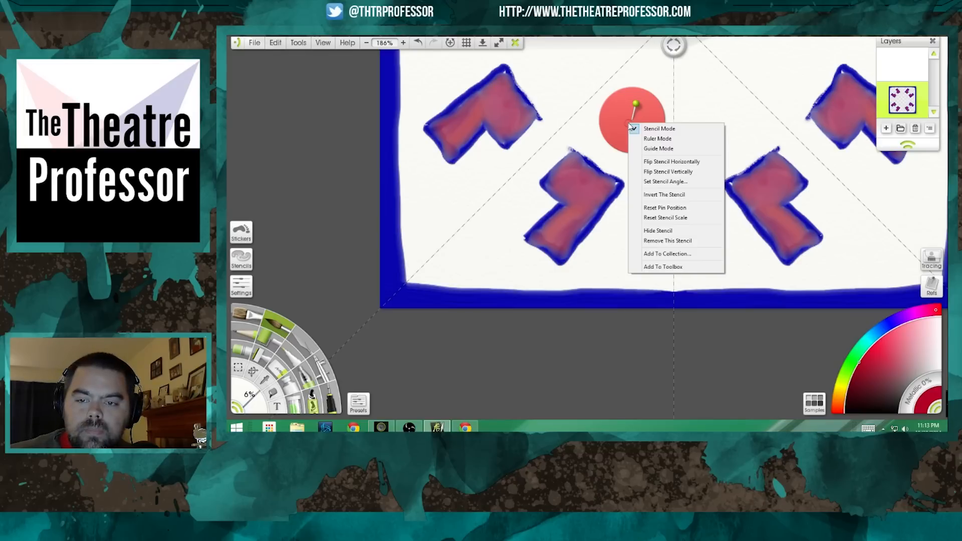
click(697, 195)
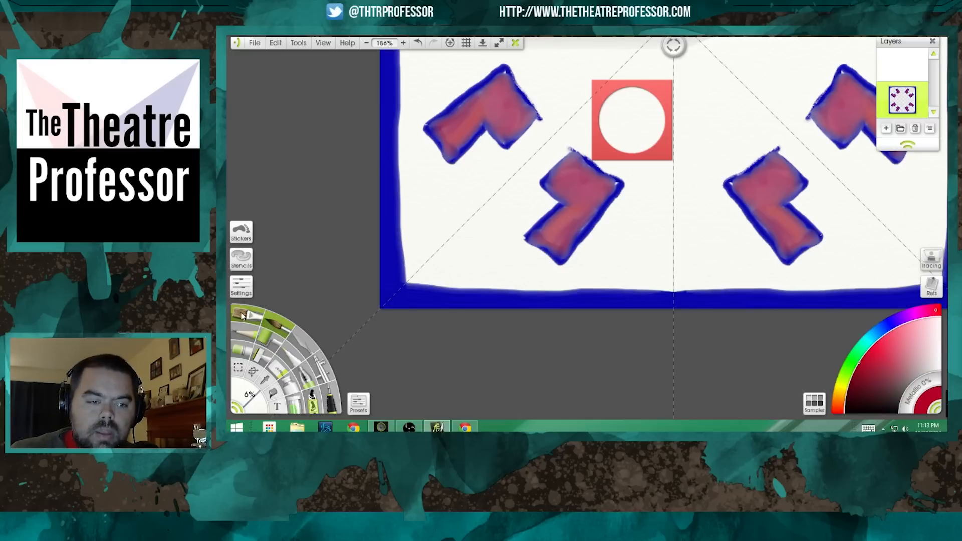
click(267, 337)
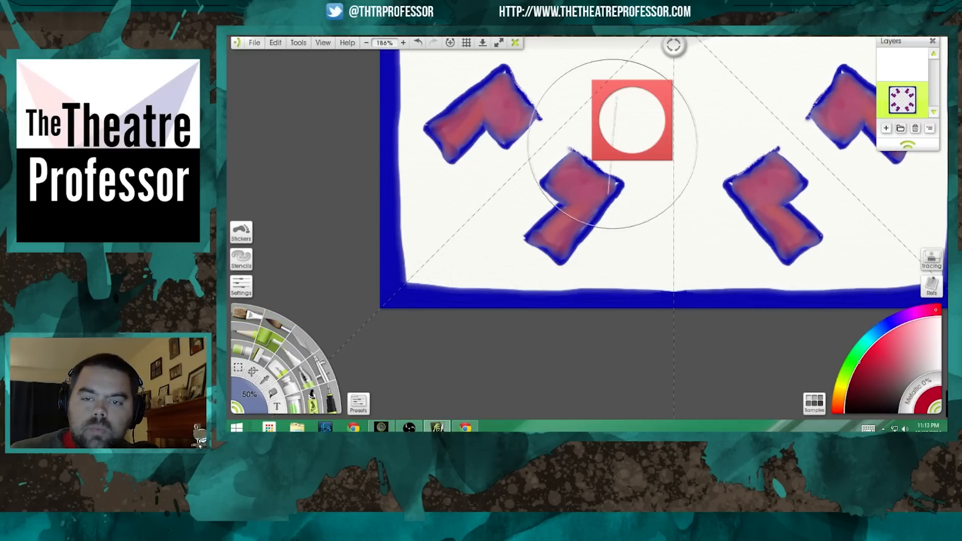
mouse_move(609, 133)
mouse_down()
mouse_move(633, 111)
mouse_move(615, 100)
mouse_move(610, 125)
mouse_move(618, 105)
mouse_move(609, 101)
mouse_move(612, 142)
mouse_move(606, 123)
mouse_move(619, 102)
mouse_move(606, 112)
mouse_move(622, 94)
mouse_move(642, 94)
mouse_move(615, 96)
mouse_move(641, 91)
mouse_move(650, 100)
mouse_move(619, 93)
mouse_move(641, 93)
mouse_move(651, 108)
mouse_move(619, 92)
mouse_move(636, 93)
mouse_move(653, 121)
mouse_move(633, 115)
mouse_move(604, 138)
mouse_move(644, 148)
mouse_move(620, 143)
mouse_move(646, 145)
mouse_move(659, 123)
mouse_move(658, 114)
mouse_move(632, 131)
mouse_move(649, 135)
mouse_move(627, 146)
mouse_move(651, 144)
mouse_move(625, 150)
mouse_move(597, 131)
mouse_move(632, 87)
mouse_up()
key(ctrl+z)
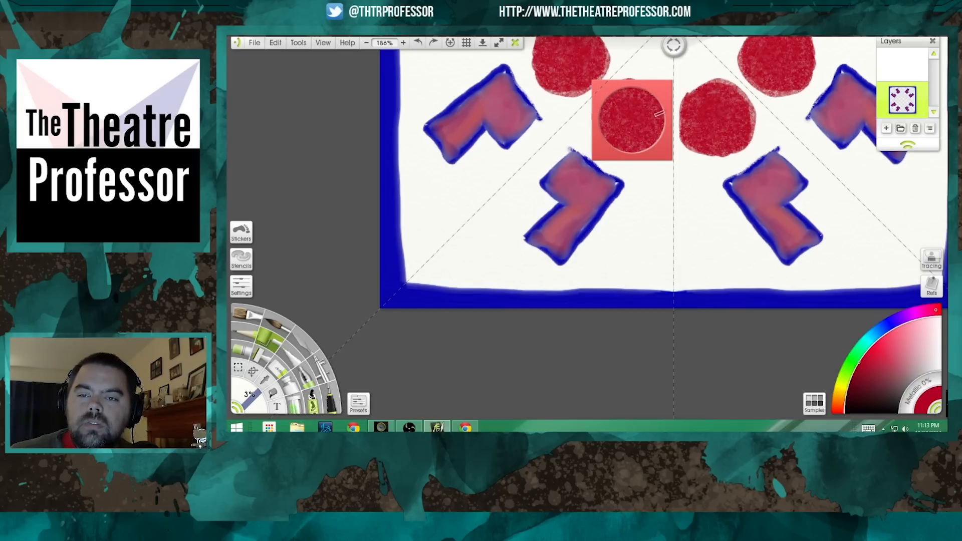
drag(643, 151, 607, 148)
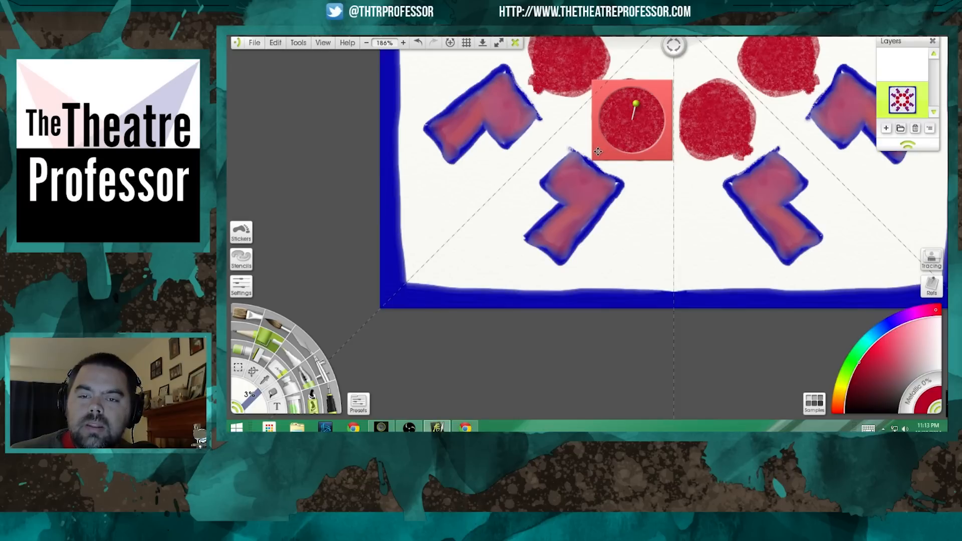
Step: Move the stencil down off the painted circle and undo both the move and the red painting
drag(598, 151, 648, 270)
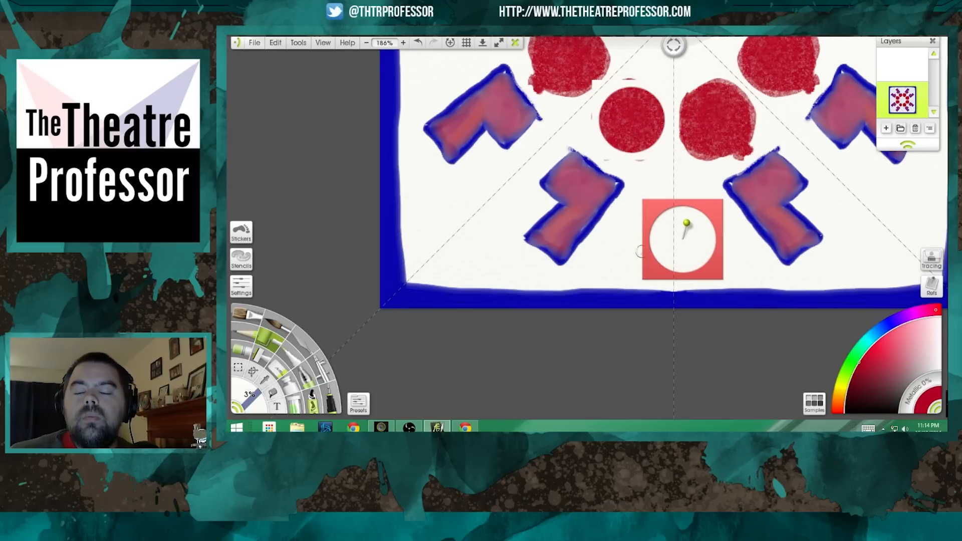
key(ctrl+z)
key(ctrl+z)
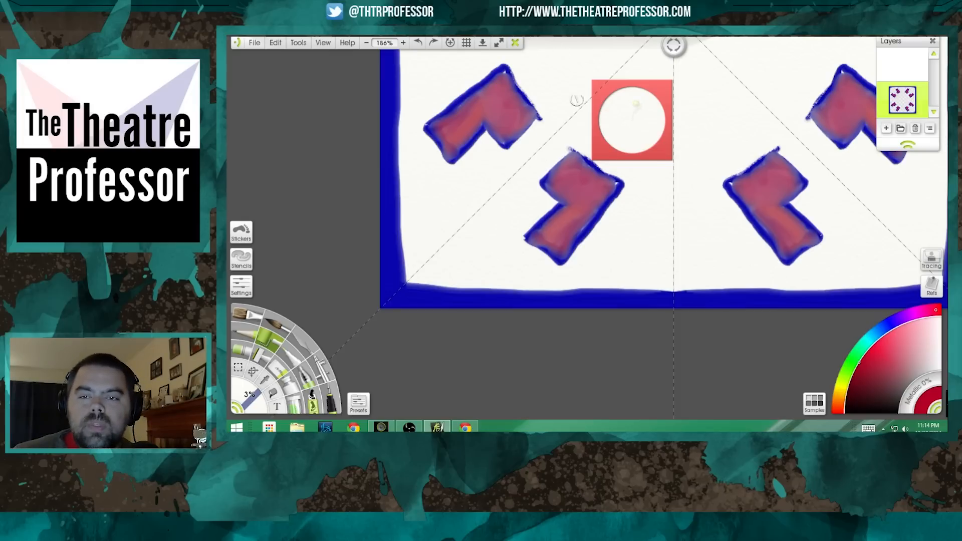
Step: Try a few red strokes through the stencil's opening, move the stencil down, and undo both
mouse_move(621, 103)
mouse_down()
mouse_move(601, 118)
mouse_move(605, 93)
mouse_move(602, 104)
mouse_move(635, 93)
mouse_move(642, 115)
mouse_move(638, 92)
mouse_move(650, 67)
mouse_move(661, 185)
mouse_up()
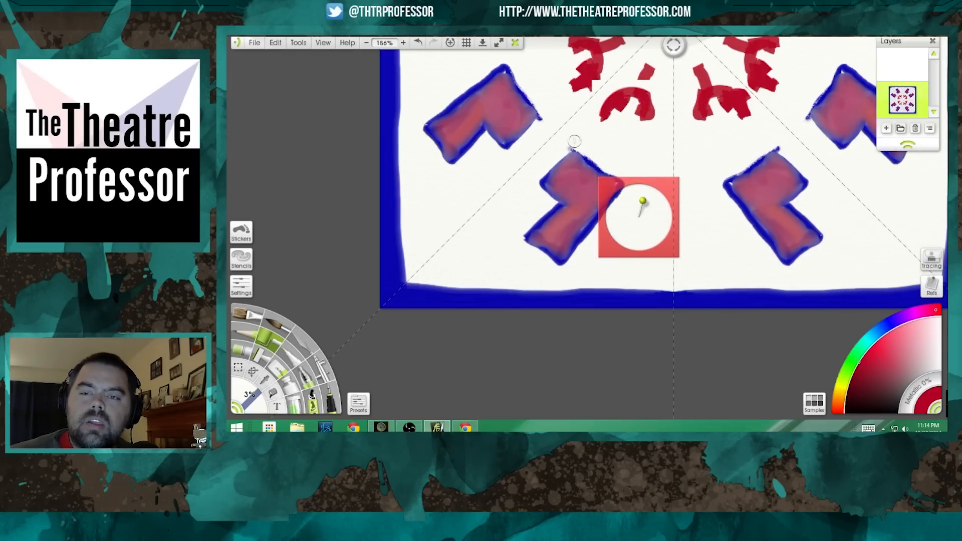
key(ctrl+z)
key(ctrl+z)
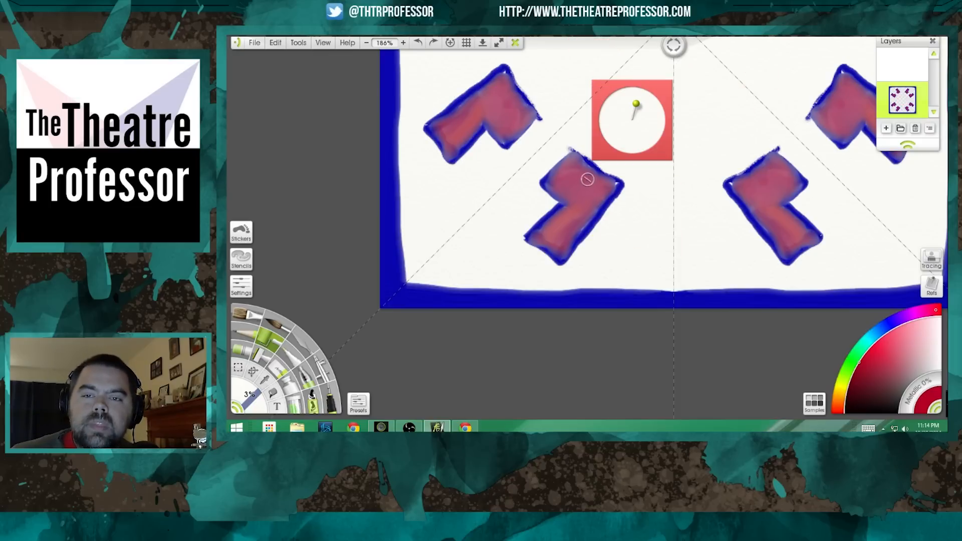
Step: Return the circle stencil to its full-size, non-inverted shape
right_click(605, 83)
drag(605, 86, 606, 99)
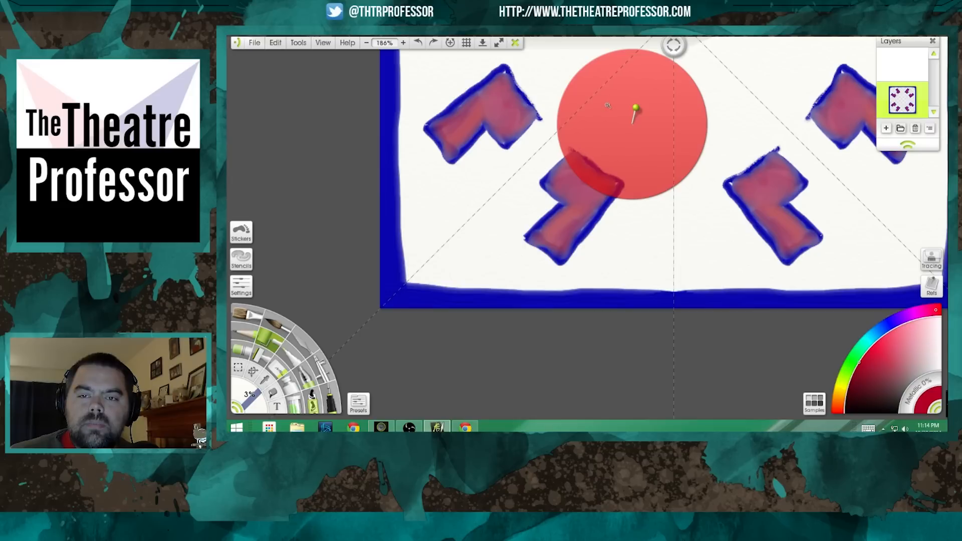
Step: Undo the circle stencil's placement, then undo and redo the red fill of the blue-outlined L-shapes
key(ctrl+z)
key(ctrl+z)
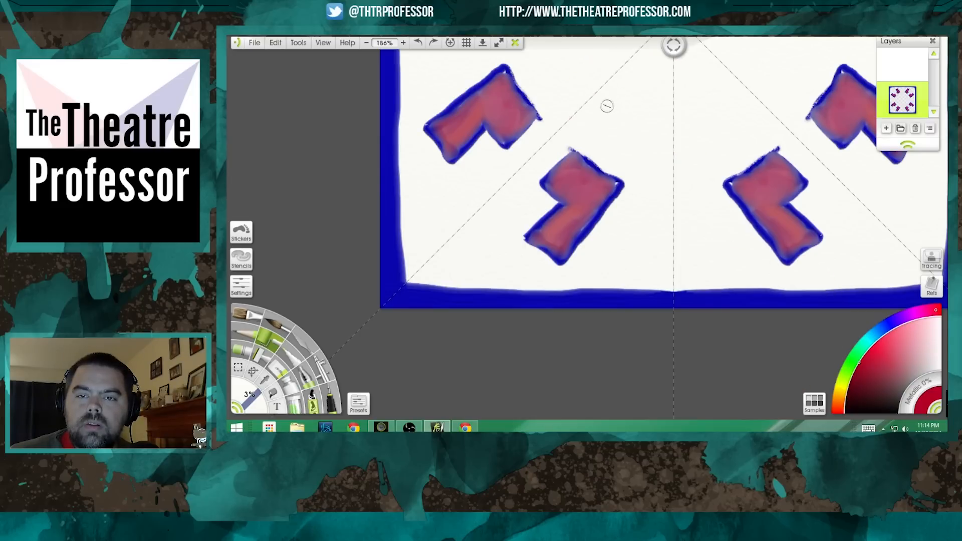
key(ctrl+z)
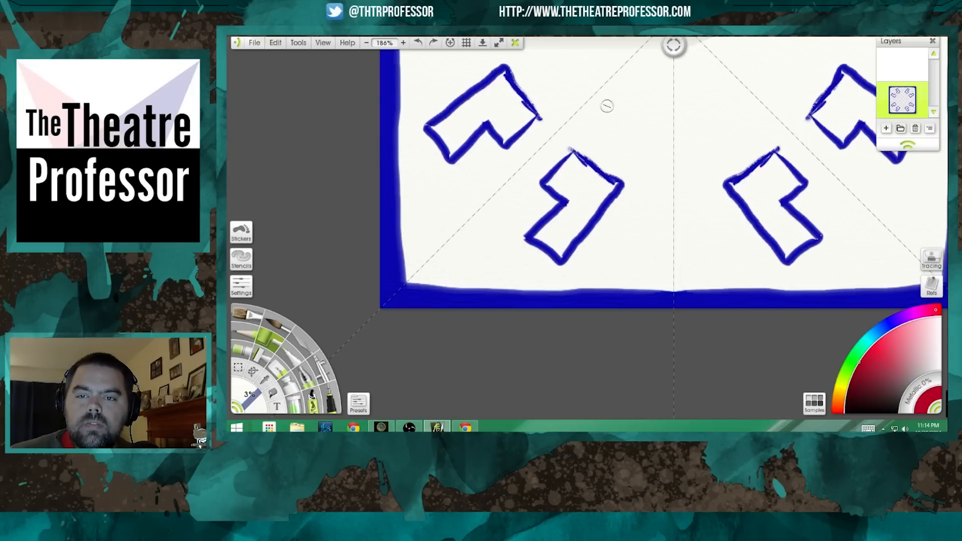
click(275, 44)
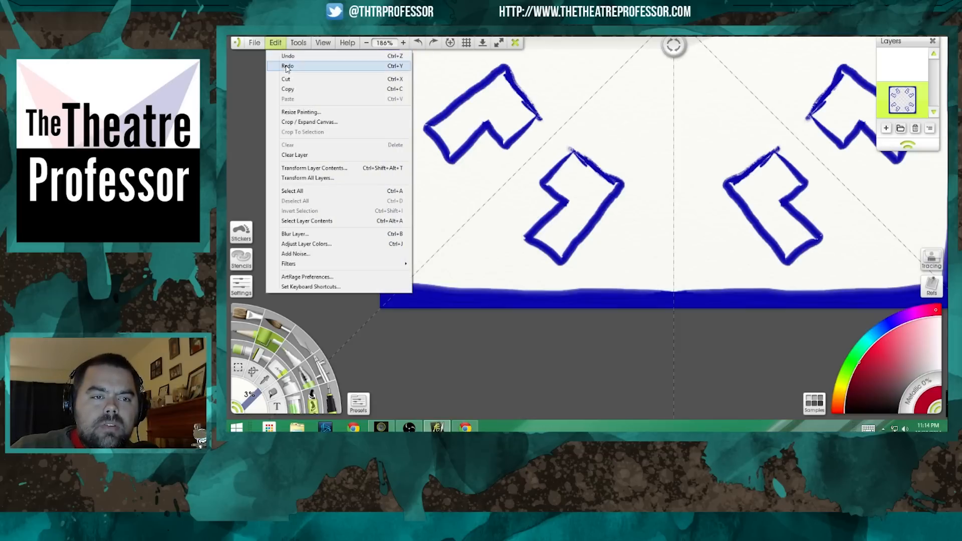
click(285, 65)
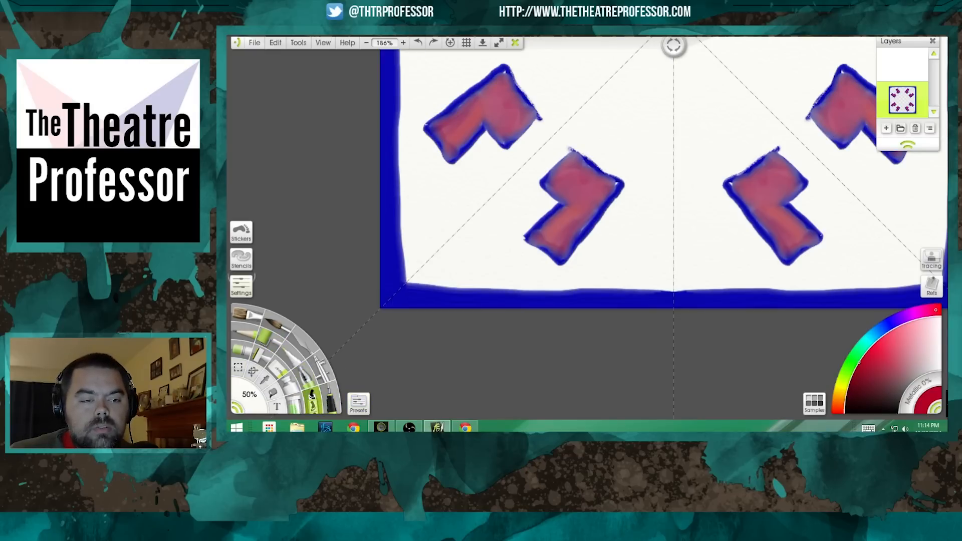
Step: Browse the brush preset groups and choose the TTP Brushes 002 preset from the Tutorial Photoshop Brushes group
click(369, 402)
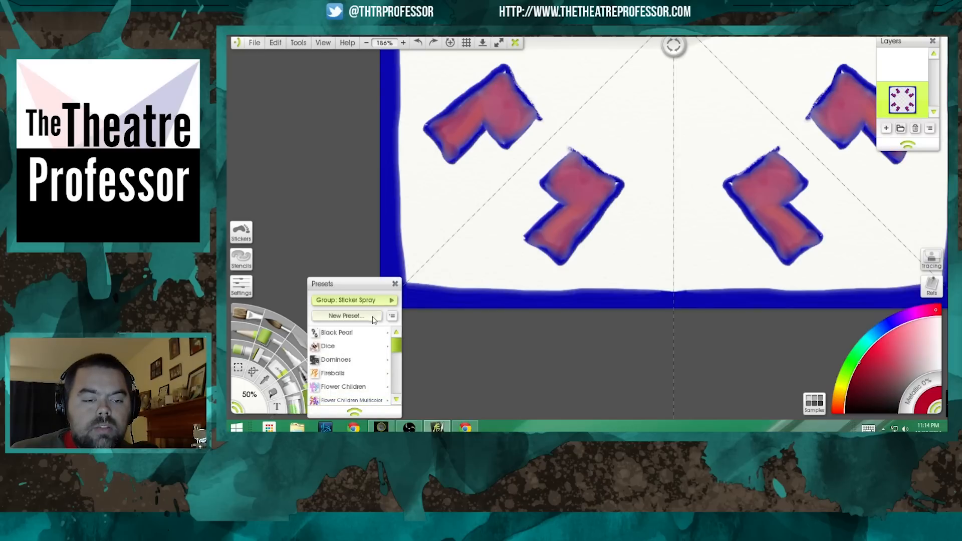
click(372, 301)
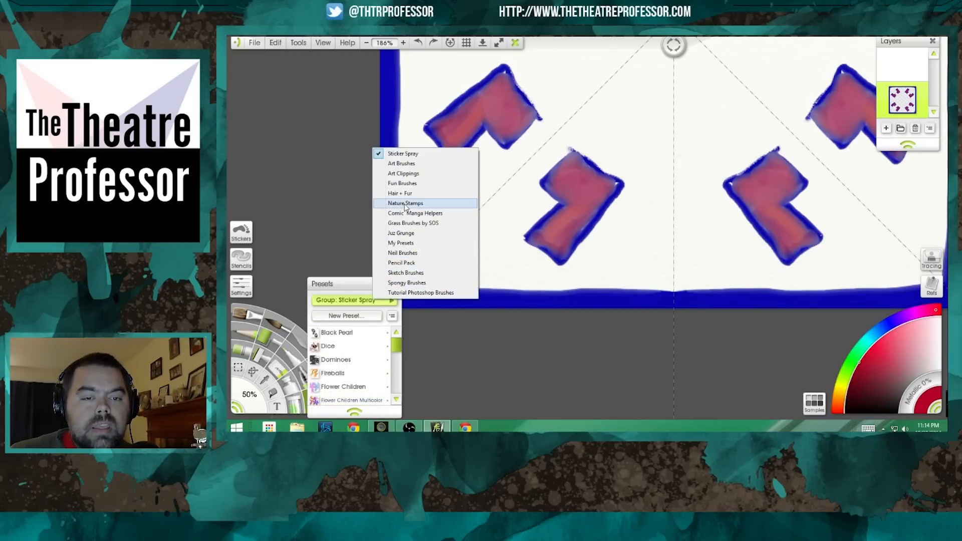
click(407, 283)
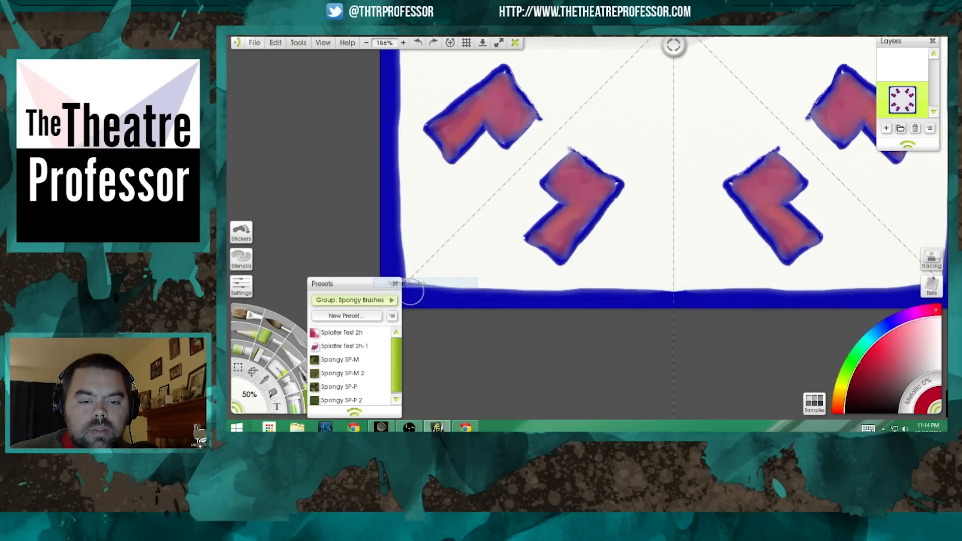
click(374, 301)
click(394, 292)
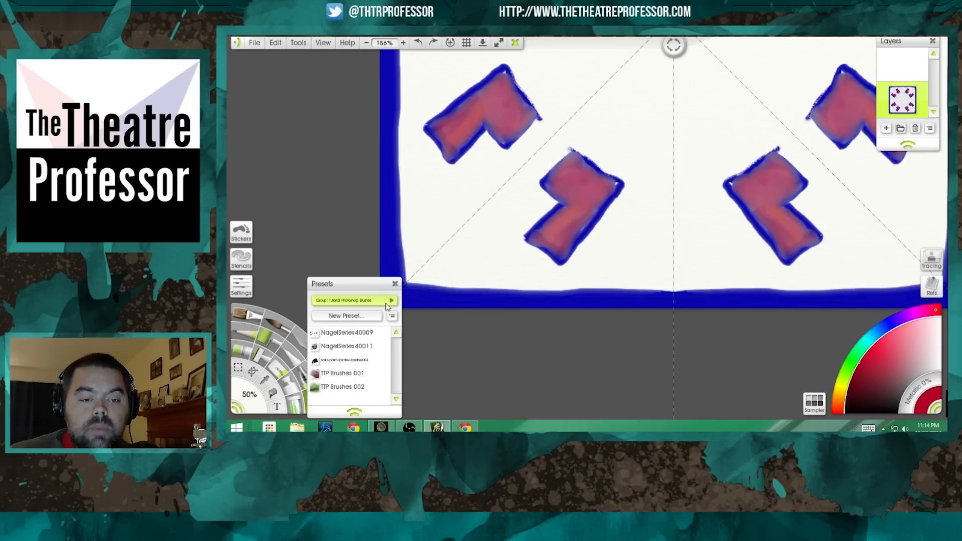
click(334, 387)
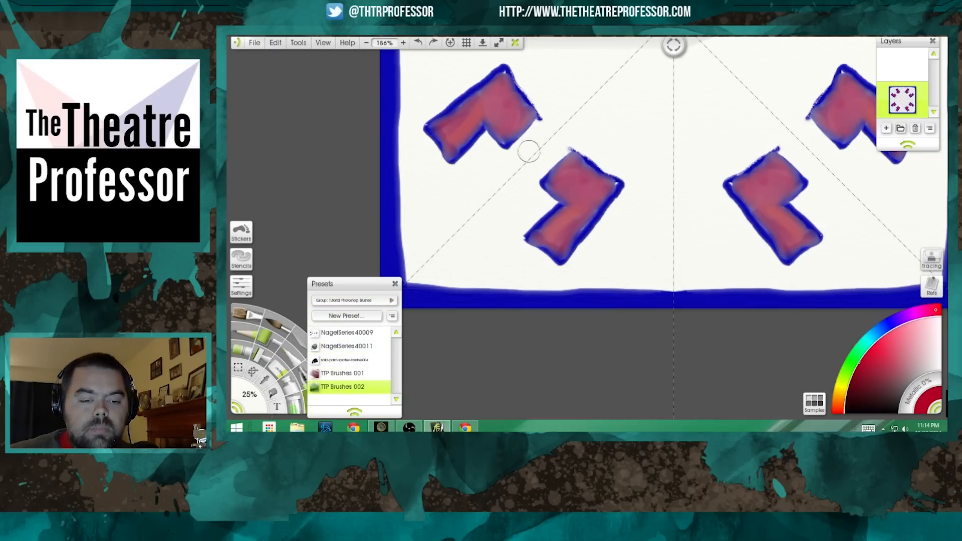
Step: Paint a mirrored olive-green wedge beside the symmetry centre and shade it with a darker green
scroll(644, 124, up, 5)
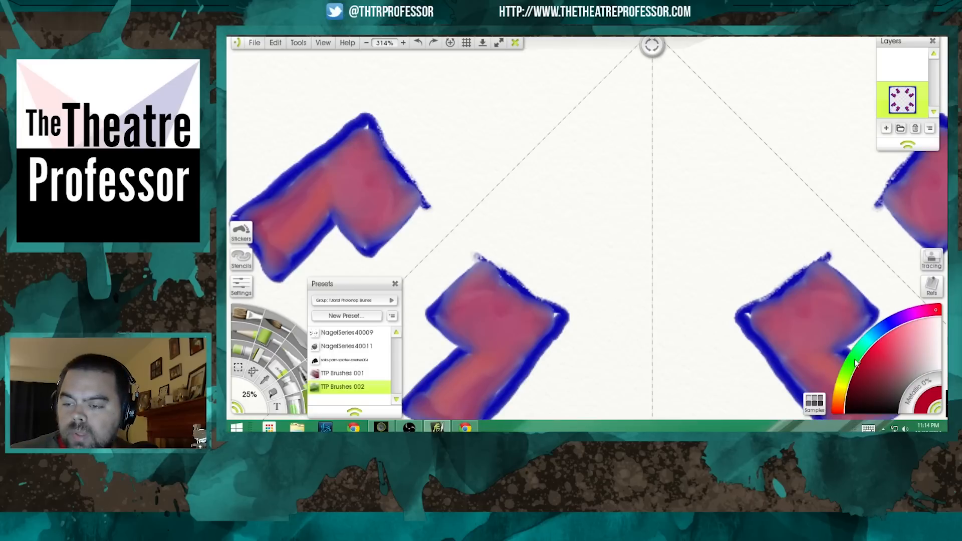
click(852, 365)
click(873, 382)
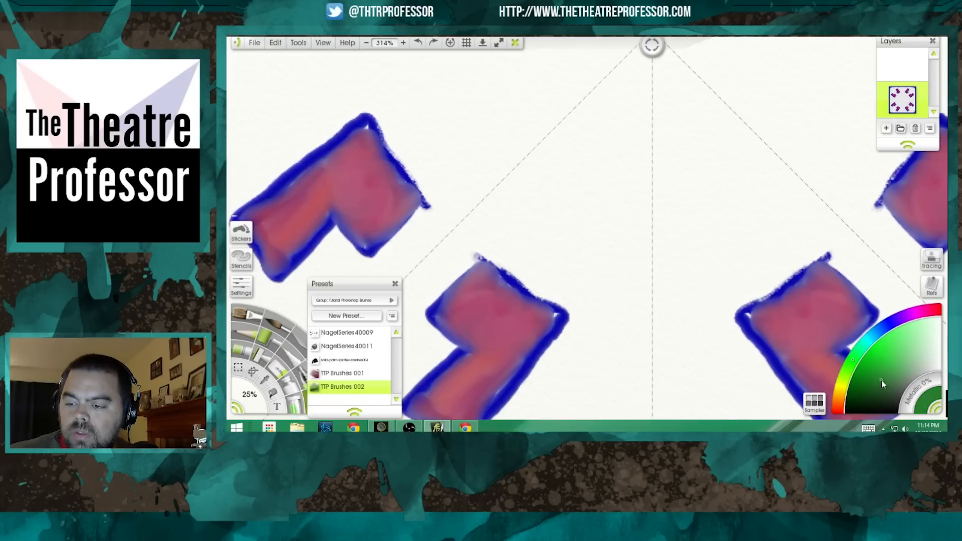
drag(851, 362, 843, 379)
click(872, 375)
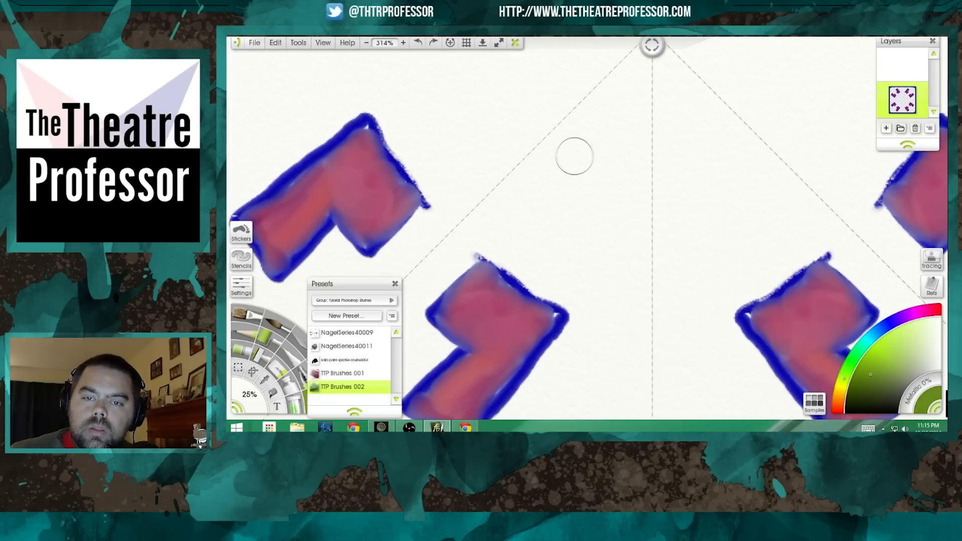
click(570, 157)
mouse_move(569, 158)
mouse_down()
mouse_move(604, 166)
mouse_move(595, 152)
mouse_move(611, 150)
mouse_move(609, 181)
mouse_move(592, 176)
mouse_move(597, 161)
mouse_move(584, 169)
mouse_move(580, 158)
mouse_move(559, 175)
mouse_move(614, 186)
mouse_up()
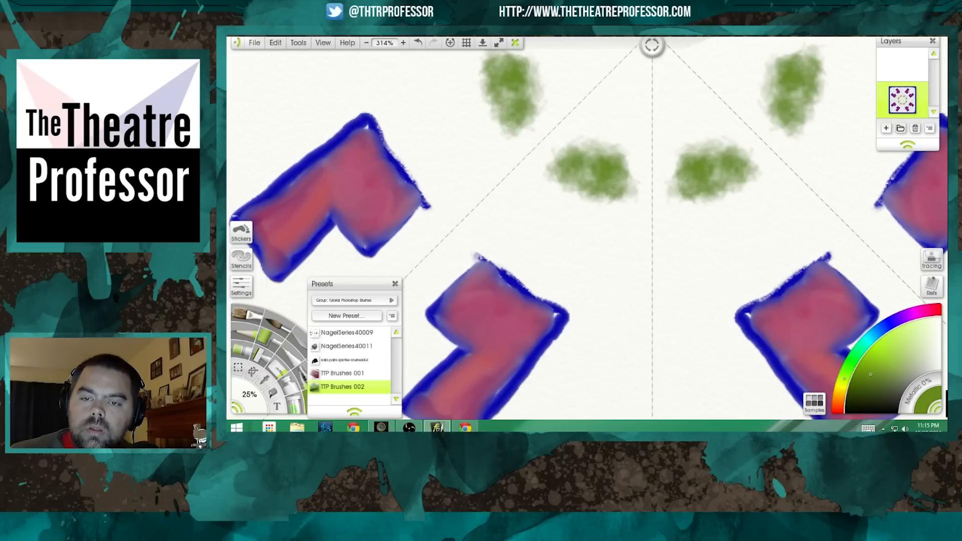
mouse_move(576, 154)
mouse_down()
mouse_move(615, 116)
mouse_move(603, 146)
mouse_move(625, 97)
mouse_move(609, 114)
mouse_move(616, 149)
mouse_move(633, 76)
mouse_move(609, 174)
mouse_up()
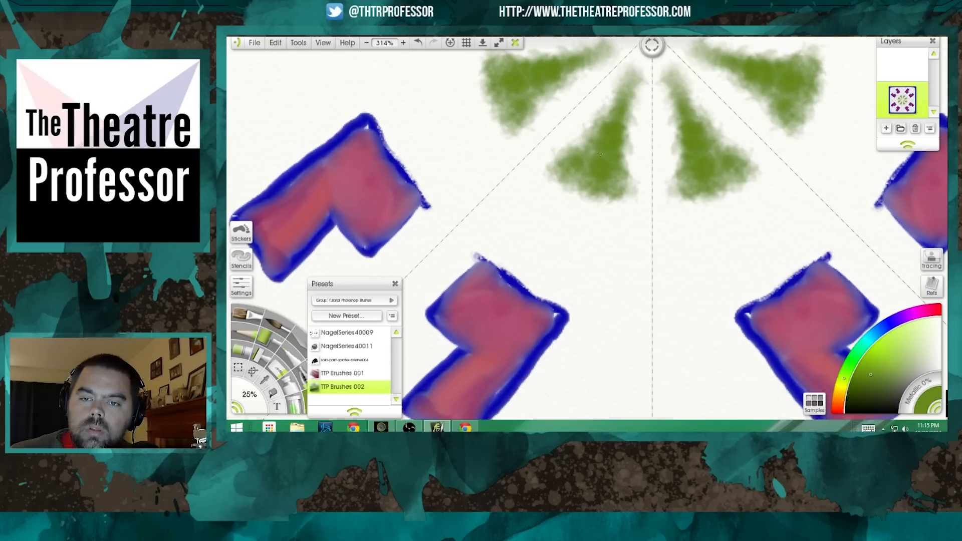
drag(870, 374, 859, 388)
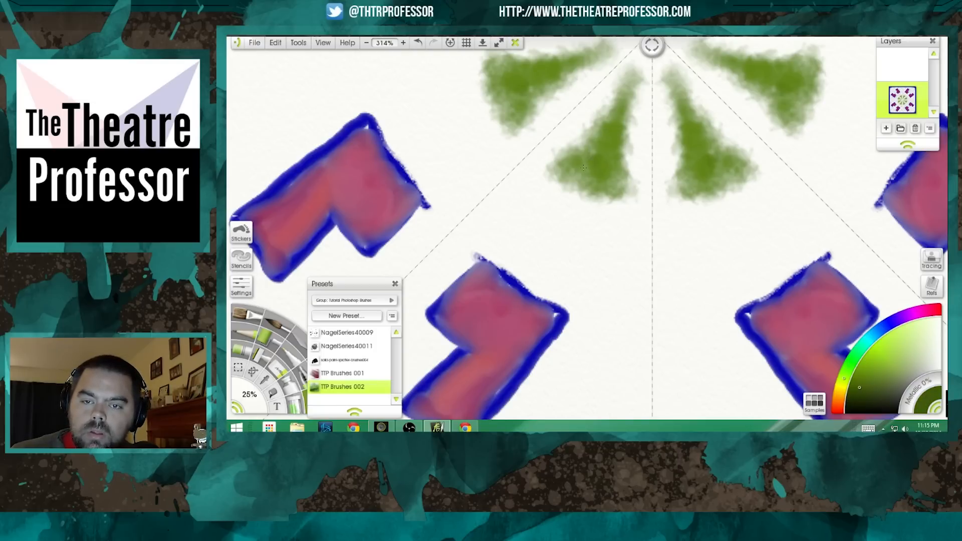
mouse_move(583, 168)
mouse_down()
mouse_move(616, 118)
mouse_move(584, 185)
mouse_move(573, 175)
mouse_move(600, 126)
mouse_move(582, 147)
mouse_move(610, 117)
mouse_move(581, 146)
mouse_move(624, 88)
mouse_move(561, 170)
mouse_move(585, 146)
mouse_move(565, 164)
mouse_up()
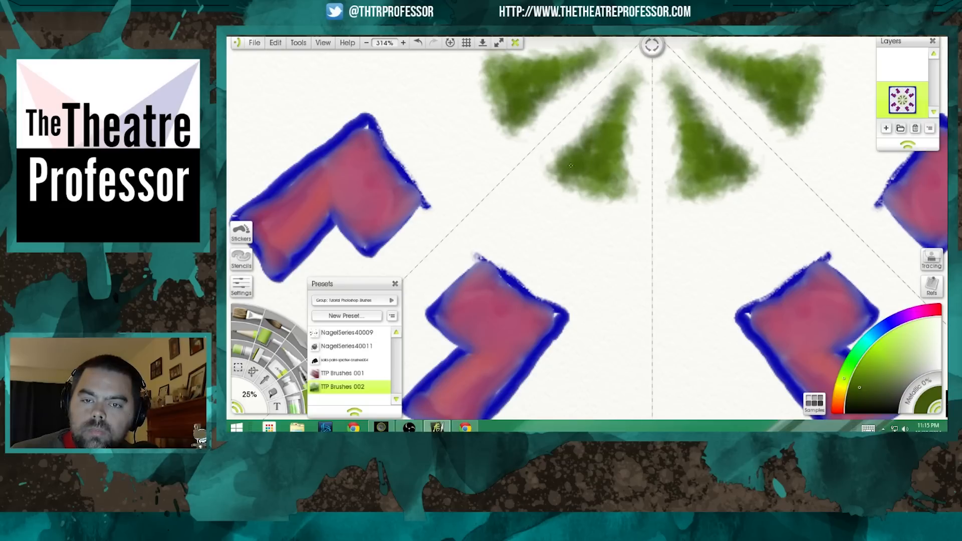
Step: Switch to the TTP Brushes 001 preset at 28% size and paint dark green prongs off the wedge's outer end
click(340, 374)
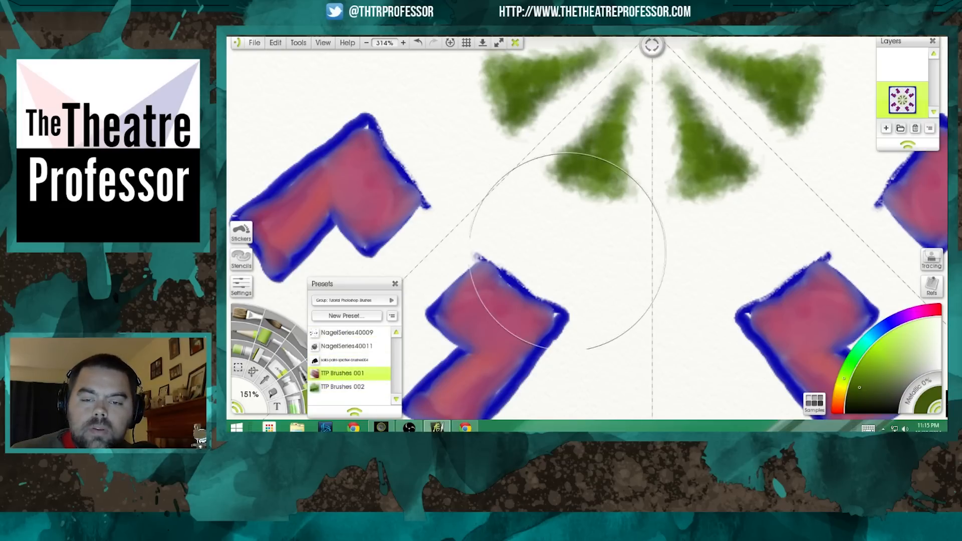
mouse_move(591, 258)
mouse_down()
mouse_move(473, 220)
mouse_move(481, 223)
mouse_up()
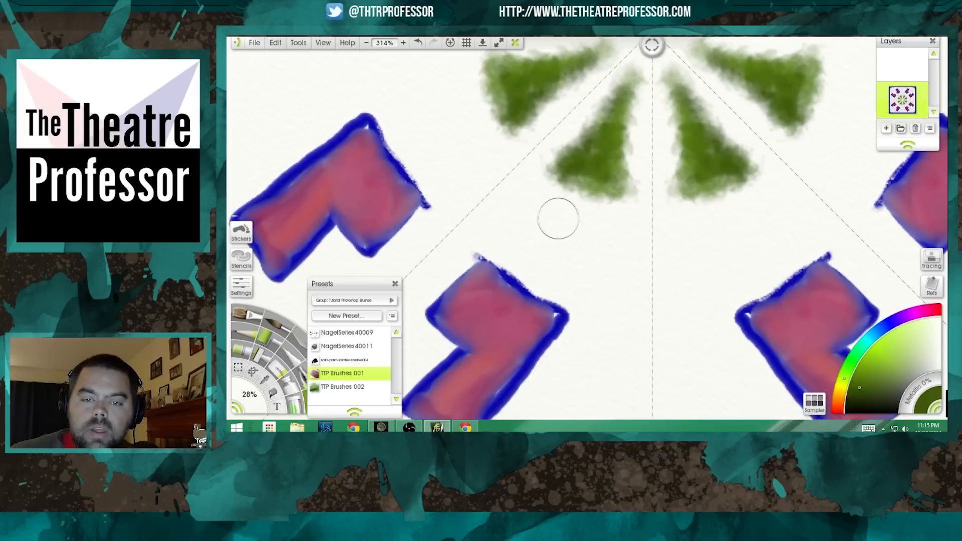
drag(558, 179, 515, 215)
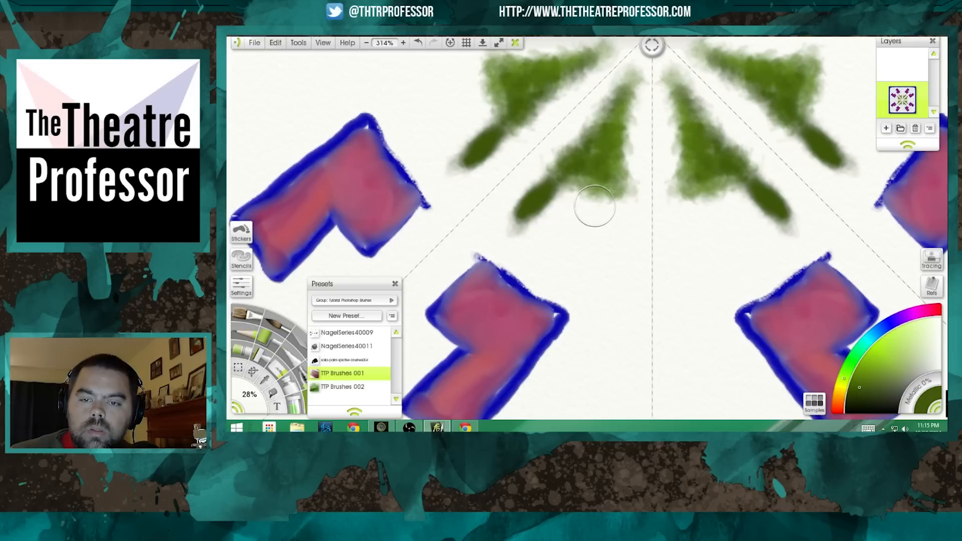
mouse_move(596, 203)
mouse_down()
mouse_move(608, 224)
mouse_move(605, 234)
mouse_move(606, 213)
mouse_move(602, 256)
mouse_move(606, 174)
mouse_move(569, 173)
mouse_move(582, 190)
mouse_move(559, 181)
mouse_move(600, 199)
mouse_move(570, 182)
mouse_move(589, 158)
mouse_move(580, 176)
mouse_up()
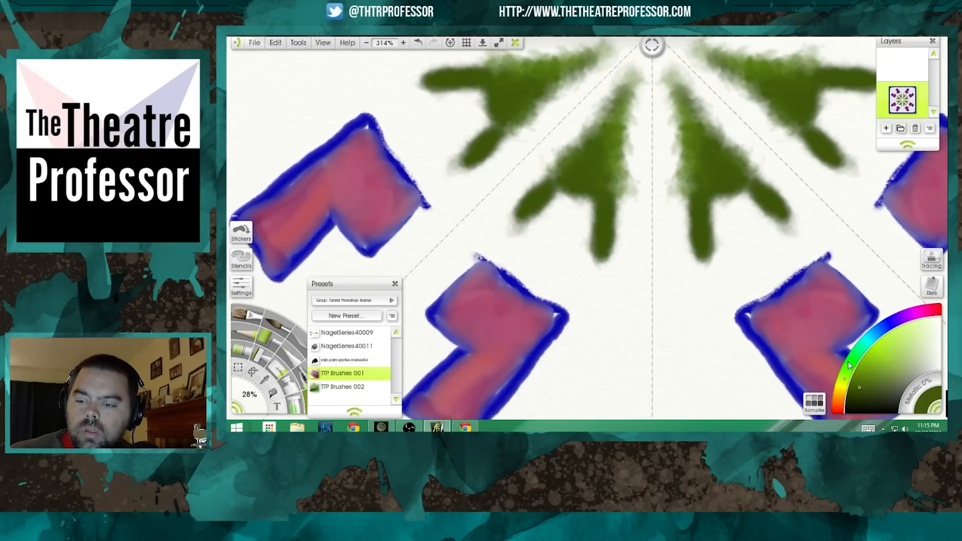
Step: Pick a bright yellow-green and paint highlight strokes along the prongs and edge of the green wedge
click(878, 354)
mouse_move(526, 190)
mouse_down()
mouse_move(547, 194)
mouse_move(565, 172)
mouse_move(516, 227)
mouse_up()
mouse_move(581, 190)
mouse_down()
mouse_move(601, 249)
mouse_move(610, 124)
mouse_move(583, 195)
mouse_move(559, 182)
mouse_move(604, 118)
mouse_up()
scroll(645, 273, down, 12)
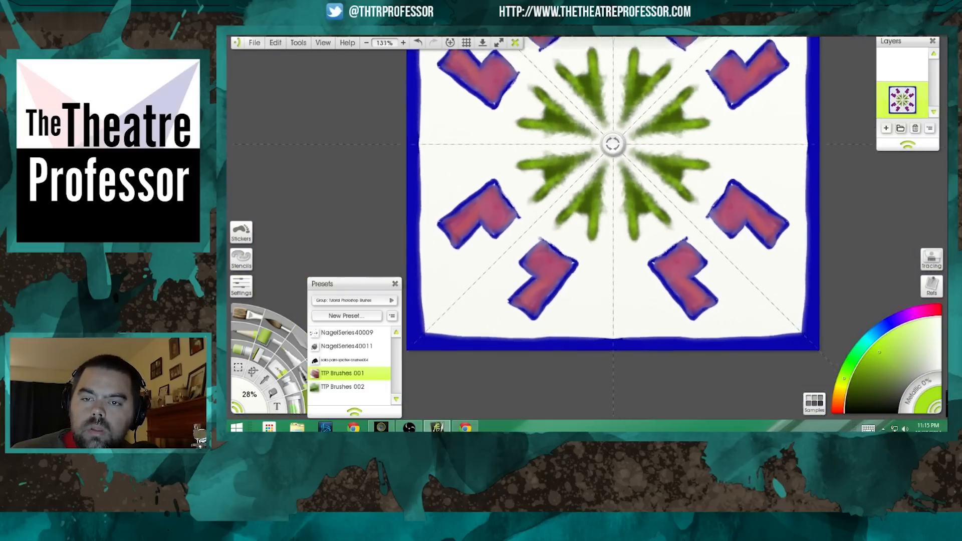
Step: Paint a light green chain of overlapping crosses along the diagonal axis from the corner toward the centre
scroll(576, 235, up, 5)
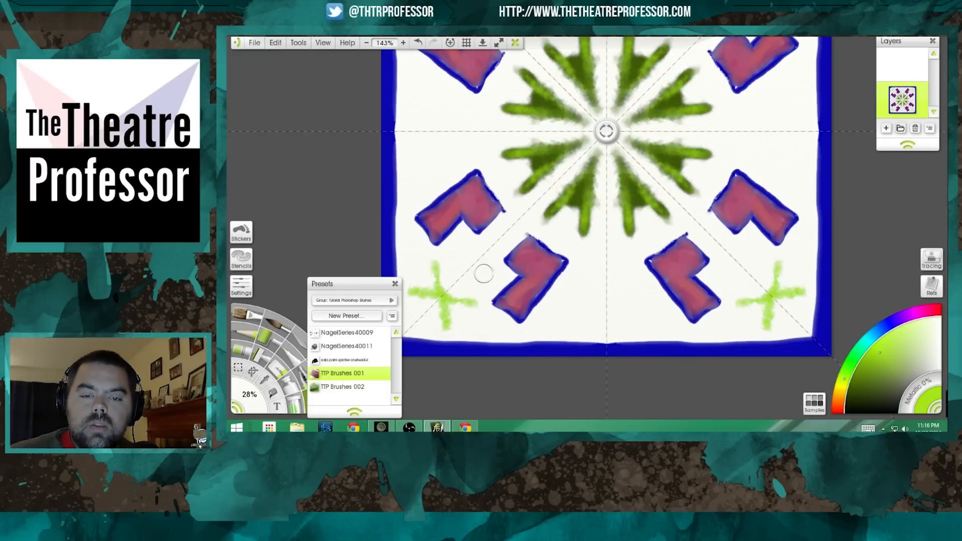
drag(493, 274, 441, 264)
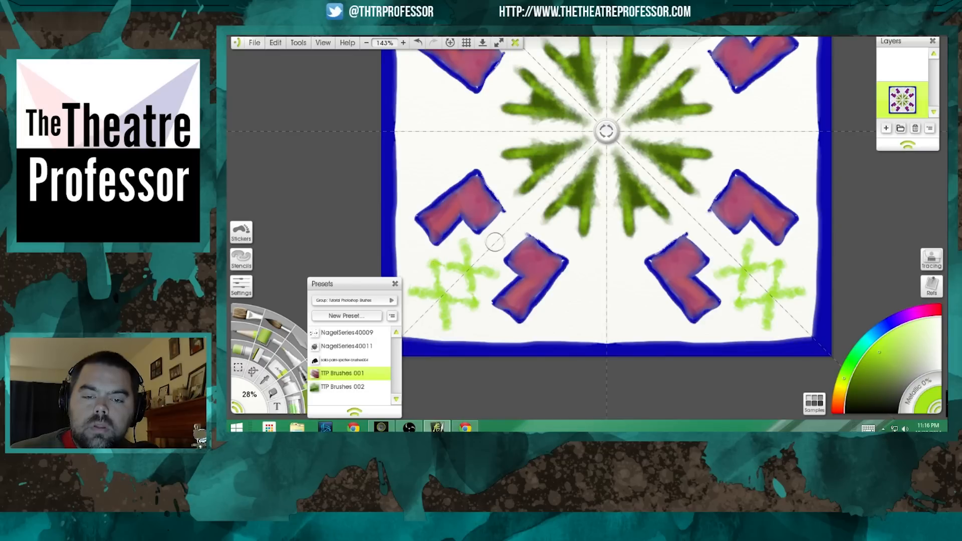
drag(493, 250, 466, 249)
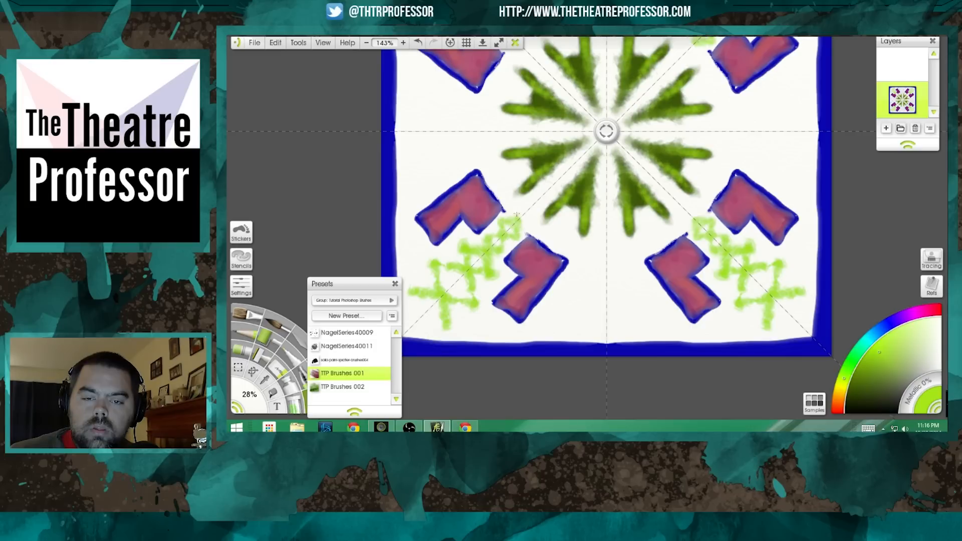
mouse_move(516, 215)
mouse_down()
mouse_move(517, 201)
mouse_move(546, 197)
mouse_up()
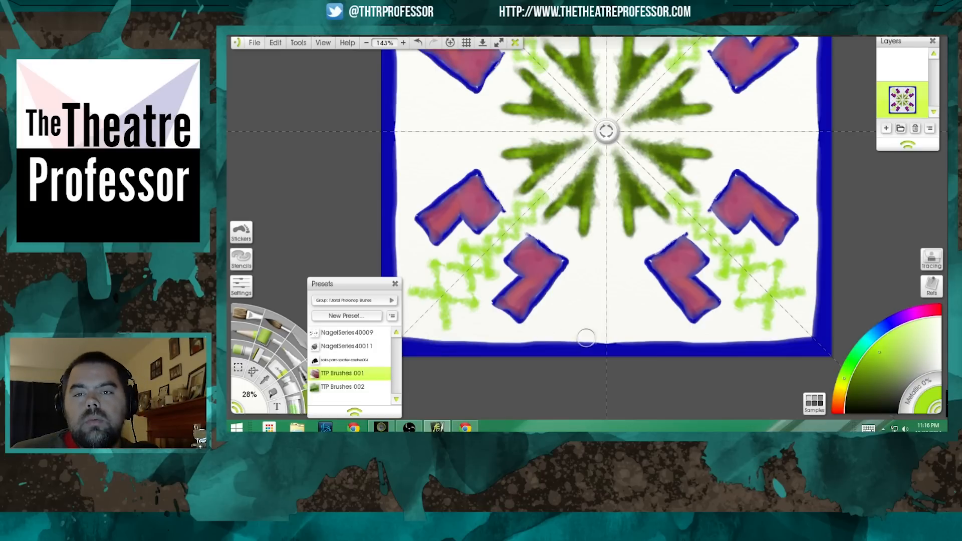
Step: Set the paint colour to brown and switch to the Pastel tool's Soft Wax preset
scroll(586, 338, down, 3)
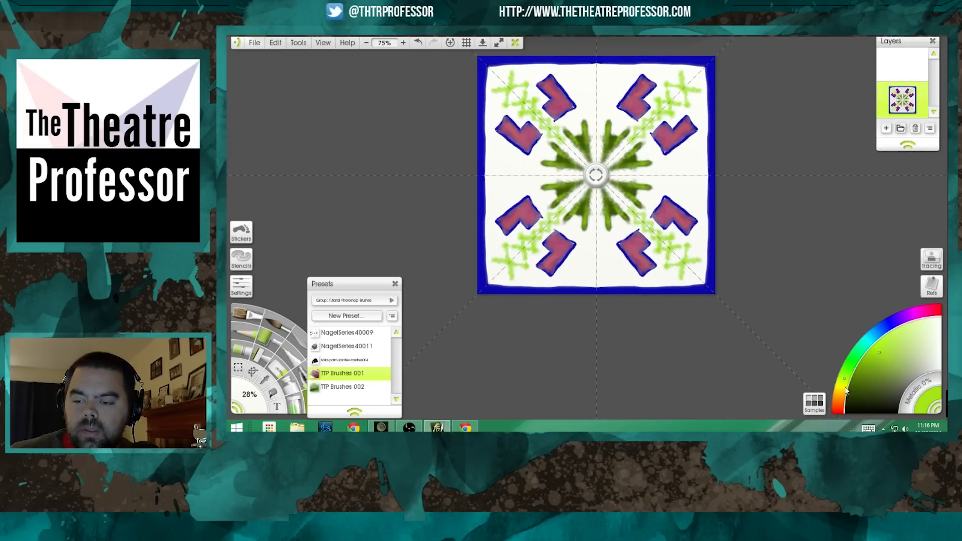
click(845, 391)
click(878, 381)
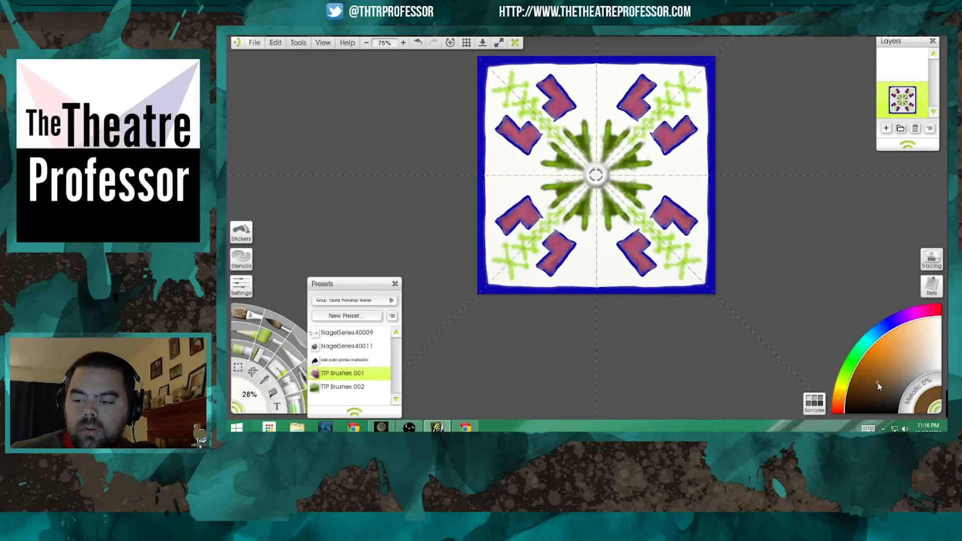
scroll(509, 171, up, 4)
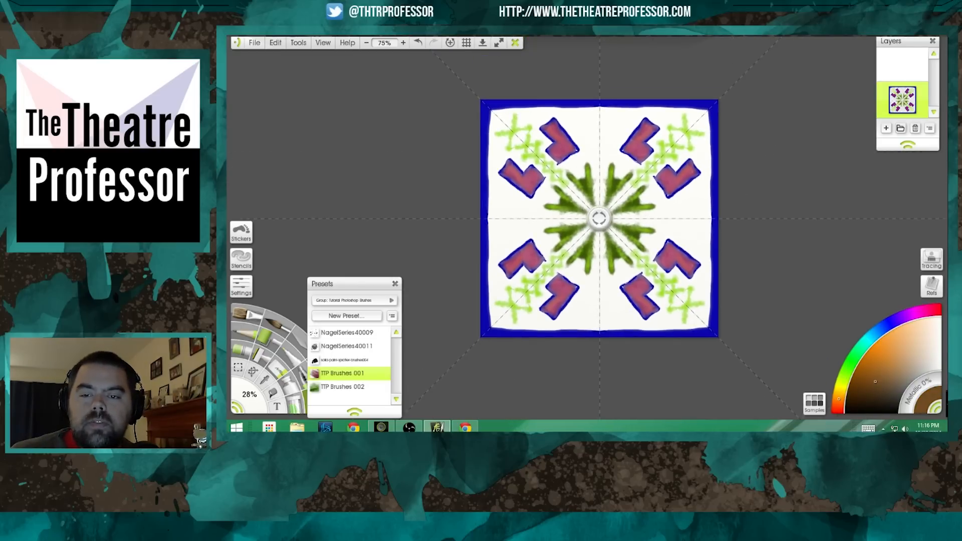
drag(434, 217, 507, 206)
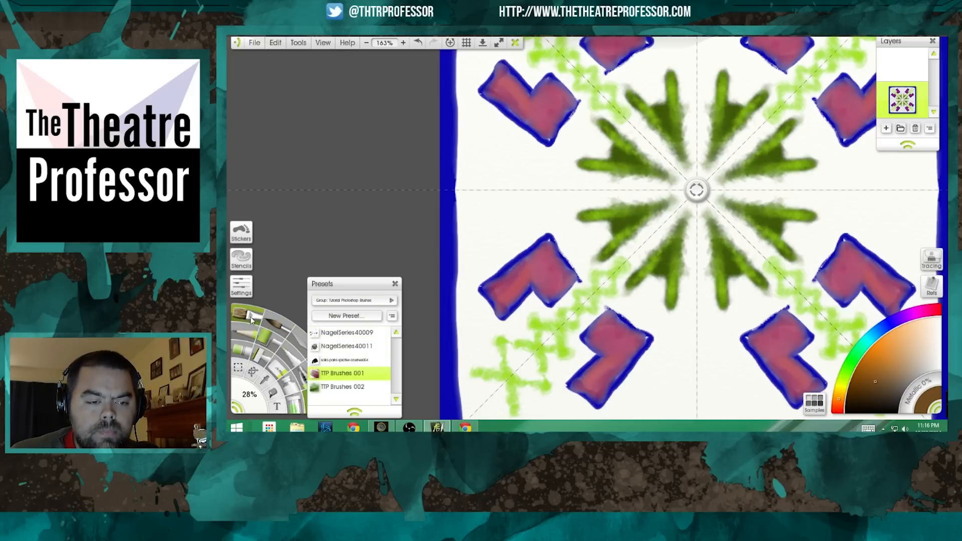
click(245, 362)
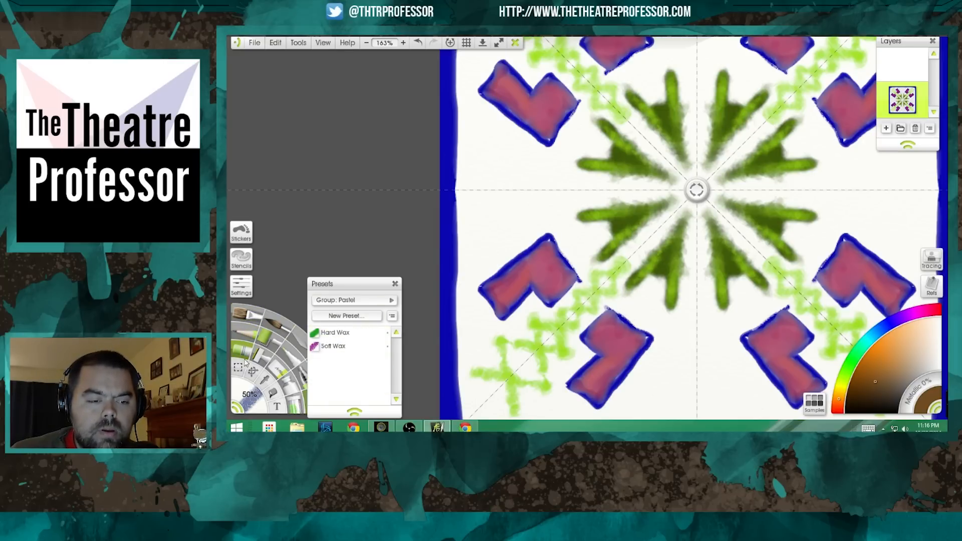
click(334, 346)
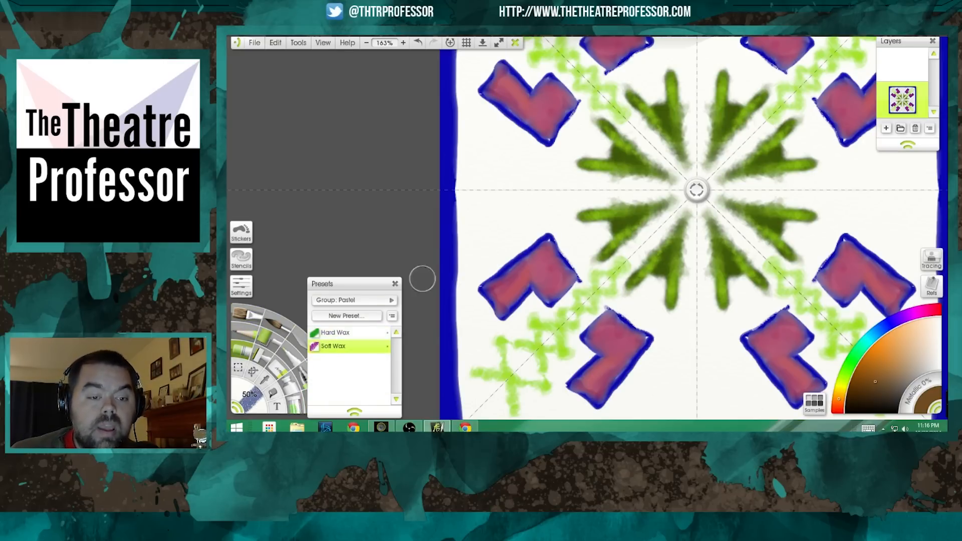
Step: Paint four brown round spots along the horizontal axis from the blue border toward the centre, and put the preset list away
mouse_move(521, 175)
mouse_down()
mouse_move(554, 199)
mouse_move(557, 213)
mouse_move(507, 217)
mouse_up()
scroll(501, 217, up, 5)
drag(426, 208, 488, 203)
drag(554, 201, 556, 201)
drag(622, 198, 631, 200)
scroll(660, 264, down, 8)
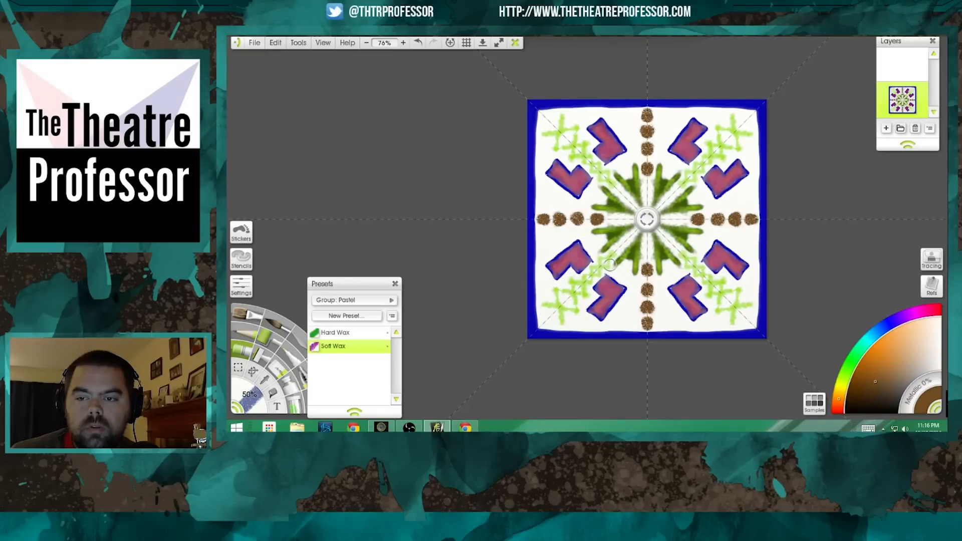
scroll(617, 268, up, 1)
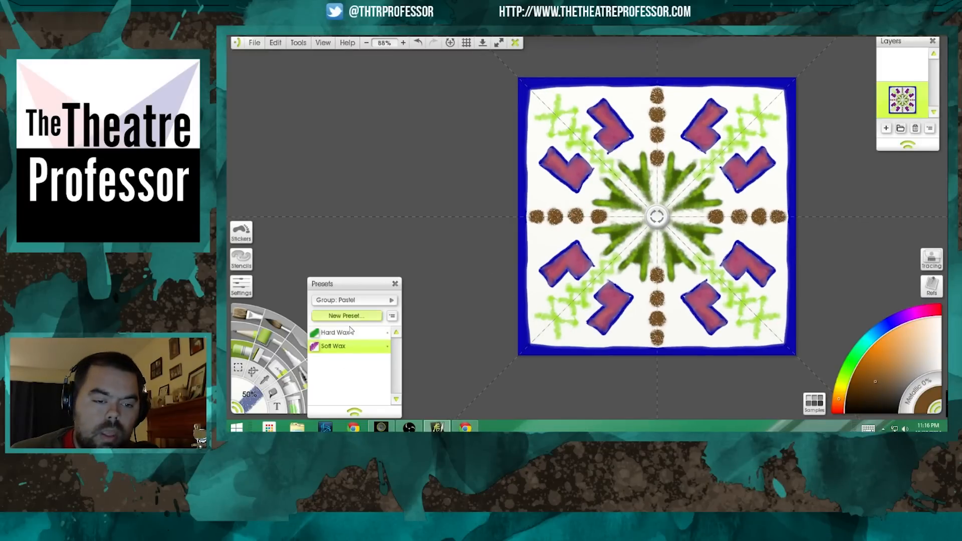
click(395, 285)
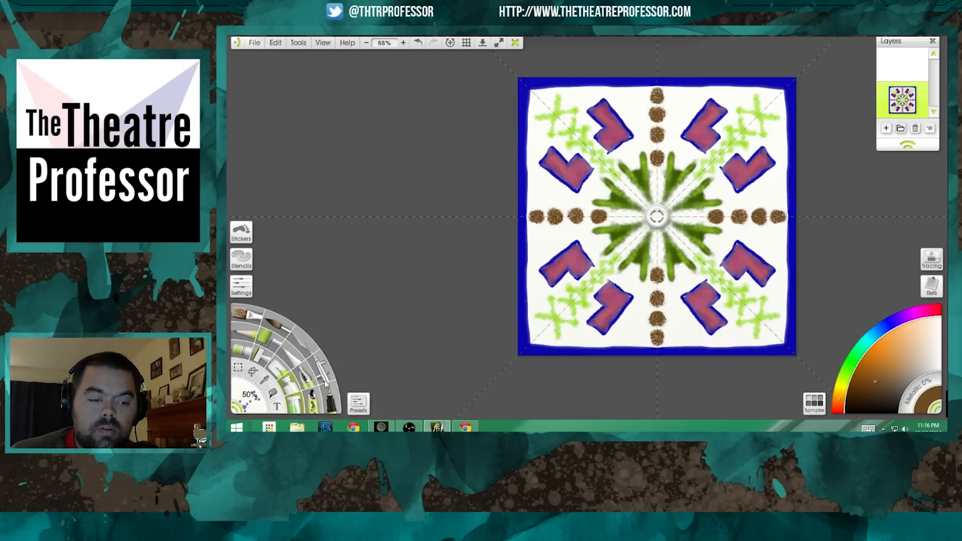
scroll(589, 270, up, 9)
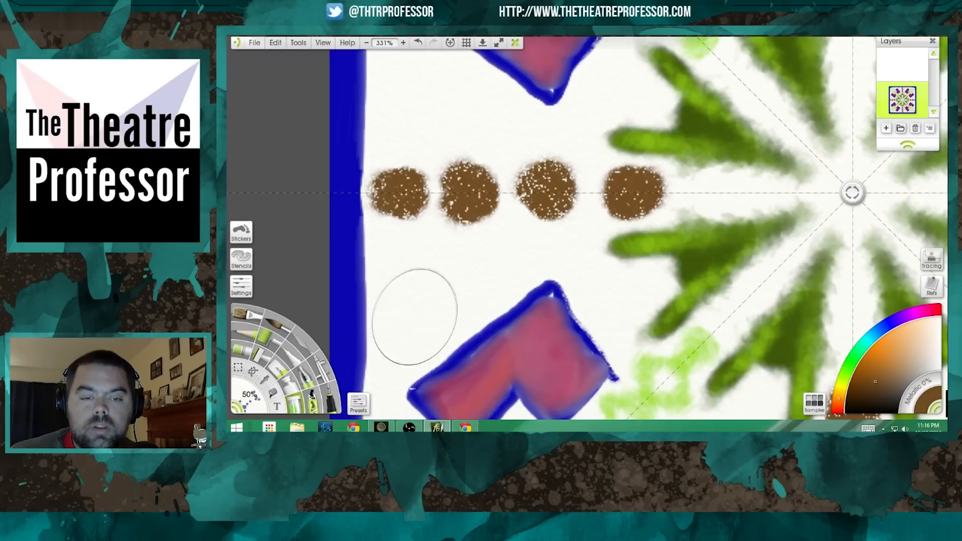
click(445, 295)
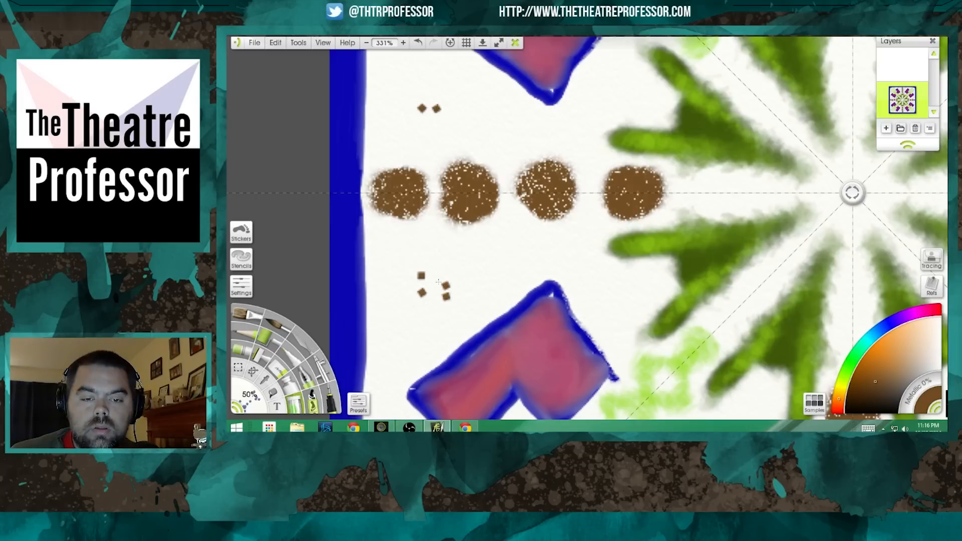
drag(438, 281, 428, 293)
key(ctrl+z)
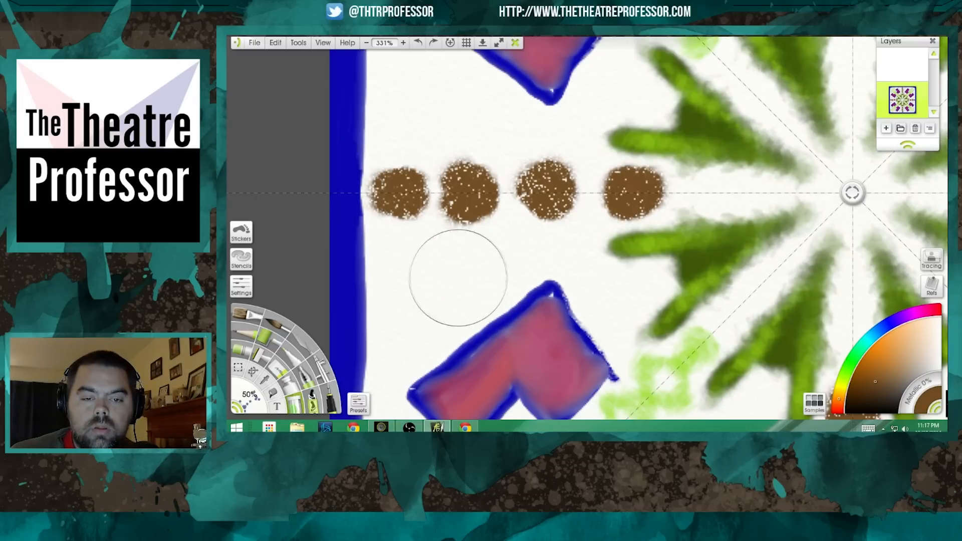
Step: Set the paint colour to purple and scatter small specks in the gap between the brown spots and the blue-outlined shape
click(907, 315)
click(893, 338)
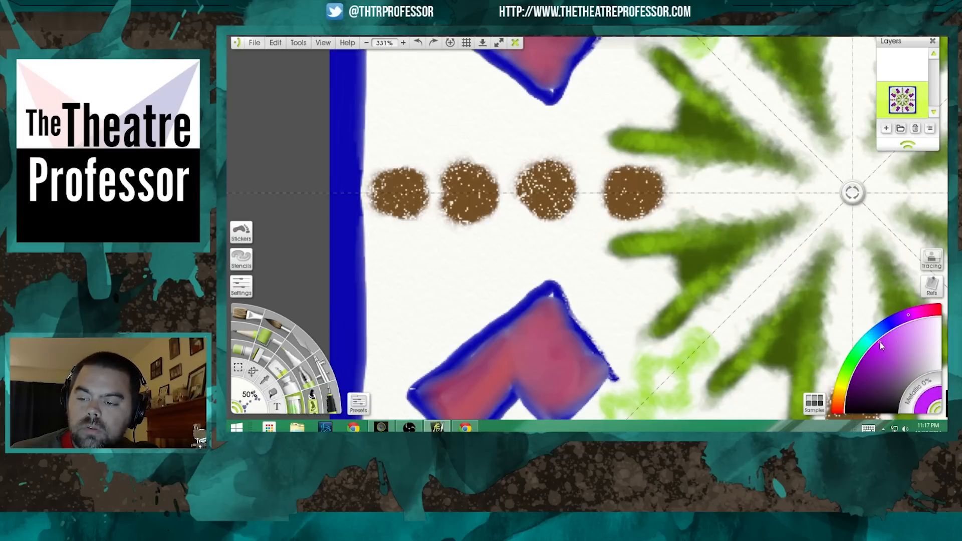
mouse_move(434, 300)
mouse_down()
mouse_move(408, 290)
mouse_move(448, 287)
mouse_move(431, 263)
mouse_move(453, 261)
mouse_up()
scroll(579, 286, down, 10)
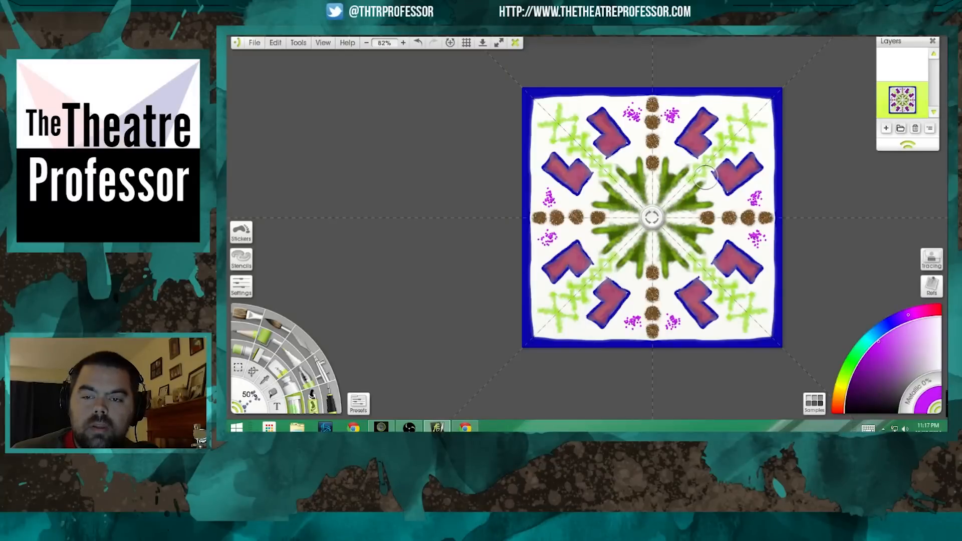
drag(624, 258, 484, 259)
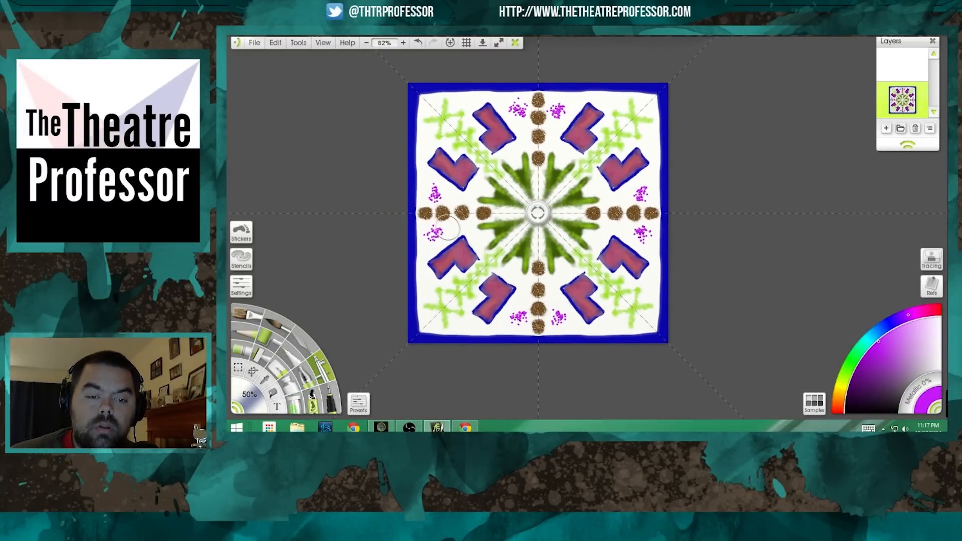
Step: Sample the wedge's dark green, reduce the tool size to 17%, and paint a soft band along the diagonal axis between the green wedges
scroll(451, 280, up, 7)
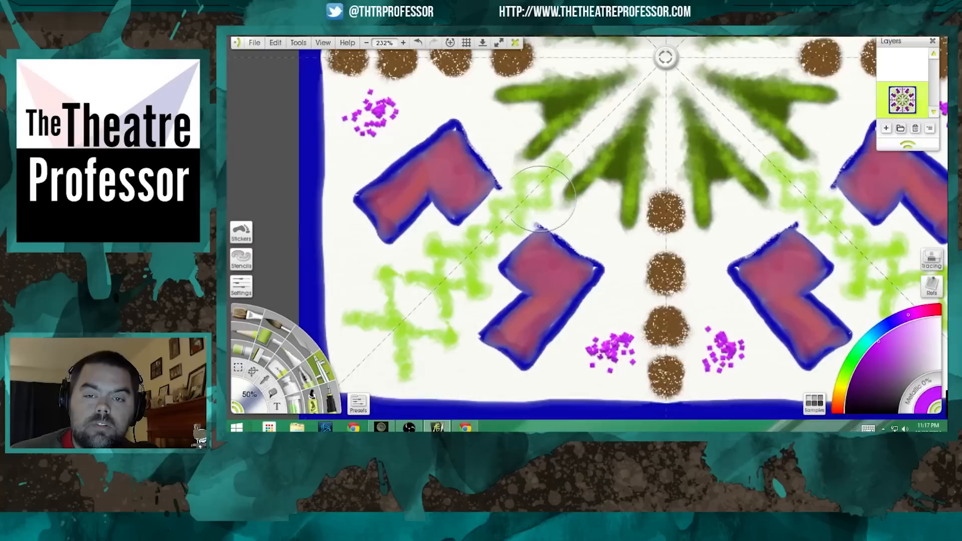
scroll(543, 198, up, 4)
right_click(620, 208)
click(605, 190)
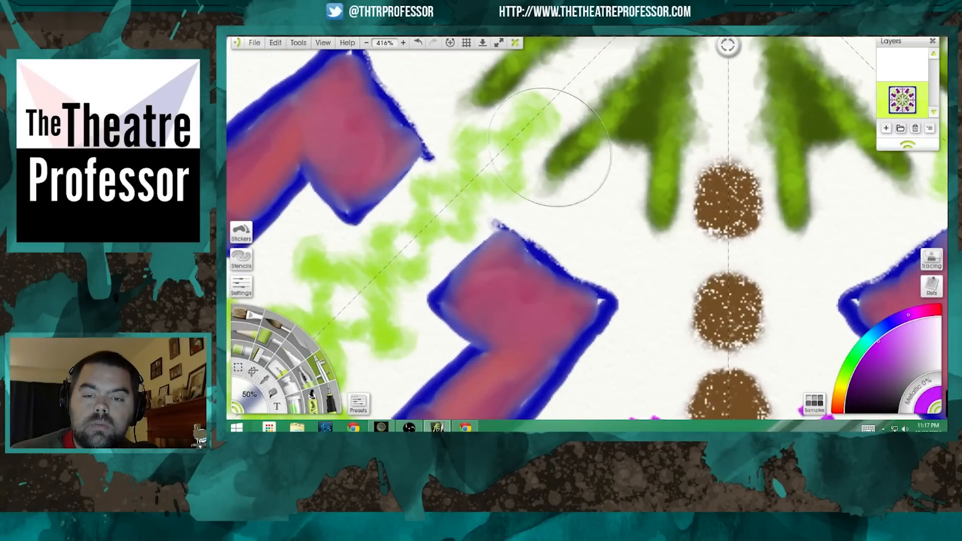
drag(526, 160, 525, 280)
click(860, 353)
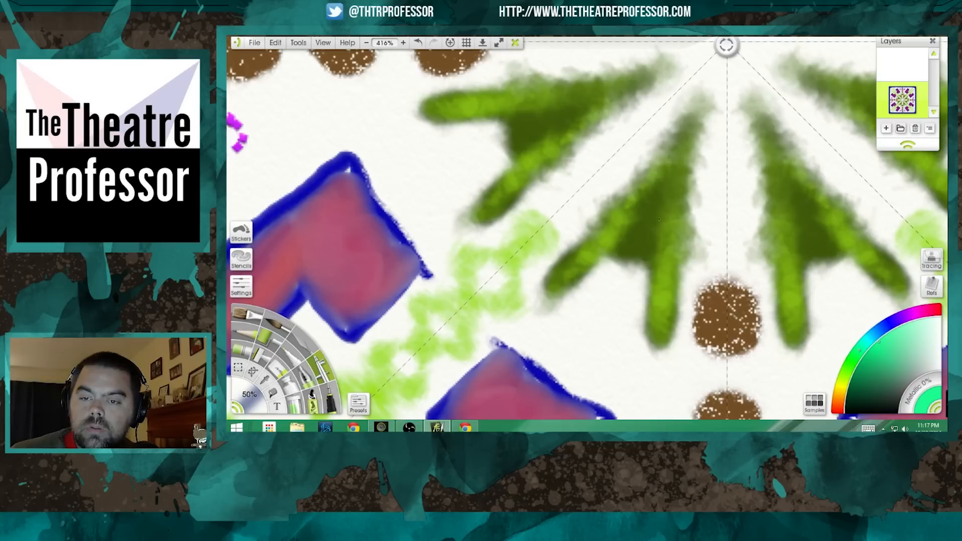
alt+click(645, 220)
shift+drag(655, 232, 613, 232)
mouse_move(668, 89)
mouse_down()
mouse_move(601, 148)
mouse_move(679, 88)
mouse_move(578, 160)
mouse_move(674, 81)
mouse_move(570, 184)
mouse_move(687, 73)
mouse_move(568, 171)
mouse_move(661, 81)
mouse_move(539, 171)
mouse_move(620, 135)
mouse_move(645, 138)
mouse_move(695, 100)
mouse_move(585, 215)
mouse_move(686, 102)
mouse_move(611, 176)
mouse_move(704, 63)
mouse_move(703, 87)
mouse_move(606, 195)
mouse_up()
key(ctrl+z)
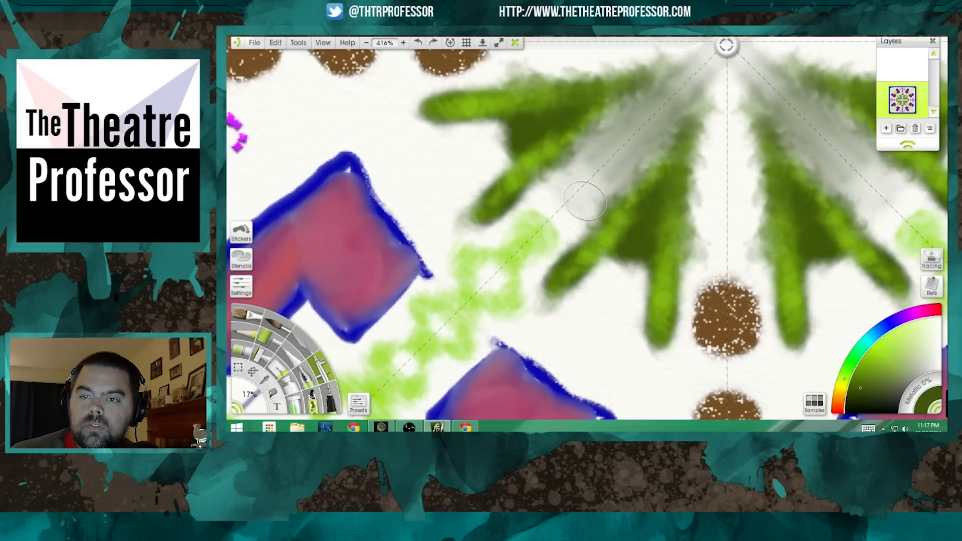
mouse_move(676, 97)
mouse_down()
mouse_move(731, 61)
mouse_move(670, 127)
mouse_move(666, 111)
mouse_move(680, 94)
mouse_move(689, 92)
mouse_move(607, 192)
mouse_move(636, 129)
mouse_move(581, 208)
mouse_move(617, 140)
mouse_move(551, 226)
mouse_move(594, 163)
mouse_move(505, 217)
mouse_move(629, 138)
mouse_move(565, 243)
mouse_move(575, 227)
mouse_move(560, 236)
mouse_move(554, 208)
mouse_up()
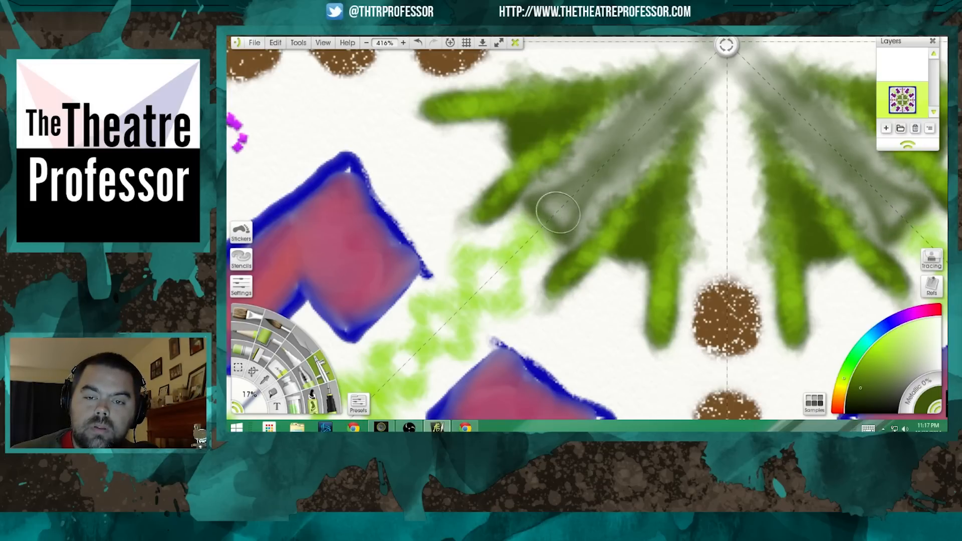
Step: Paint dark green round spots along the horizontal axis between the innermost brown spot and the pattern's centre
scroll(659, 231, down, 12)
scroll(623, 222, up, 8)
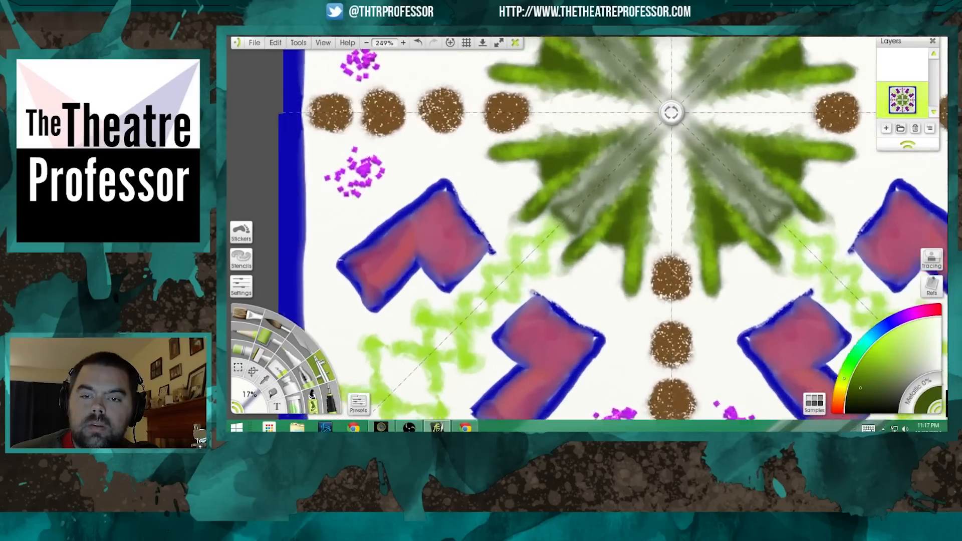
drag(588, 159, 600, 278)
right_click(601, 278)
scroll(583, 226, up, 3)
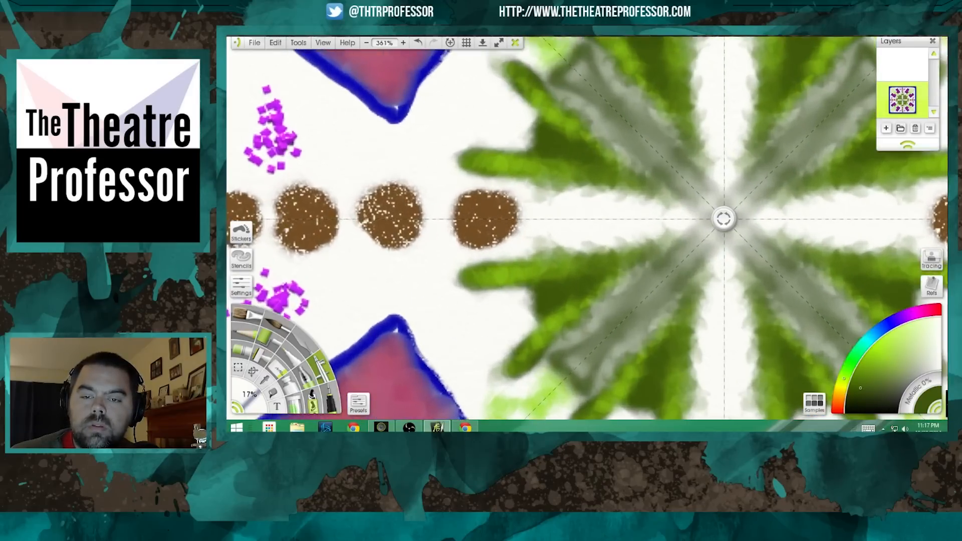
mouse_move(568, 222)
mouse_down()
mouse_move(575, 196)
mouse_move(629, 237)
mouse_move(629, 201)
mouse_move(643, 210)
mouse_move(642, 226)
mouse_move(634, 214)
mouse_move(709, 224)
mouse_move(636, 226)
mouse_move(689, 221)
mouse_up()
Step: Set the paint colour to light blue and paint a row of small dots just inside the blue border
scroll(668, 262, down, 8)
scroll(540, 238, down, 2)
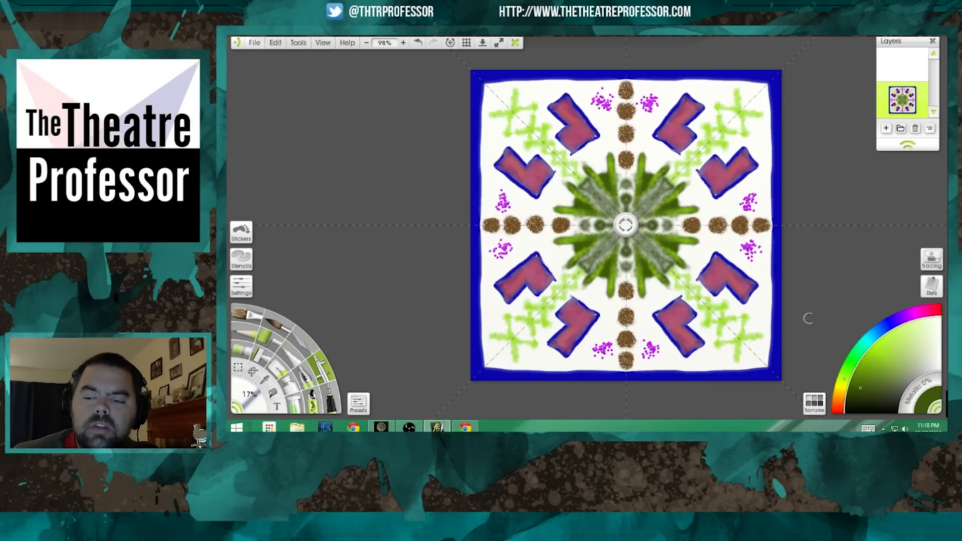
click(871, 339)
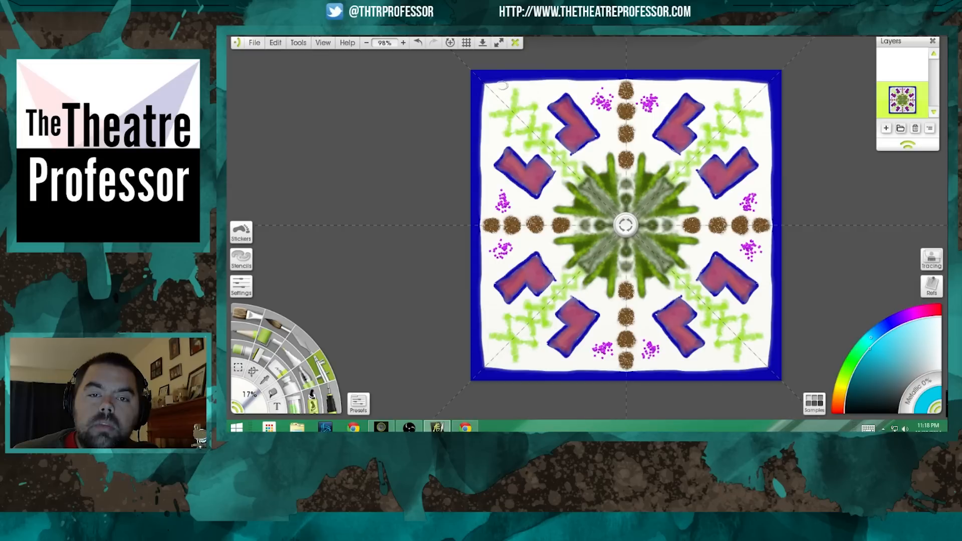
mouse_move(503, 90)
mouse_down()
mouse_move(488, 109)
mouse_move(558, 104)
mouse_move(559, 87)
mouse_move(539, 92)
mouse_move(543, 85)
mouse_move(577, 86)
mouse_up()
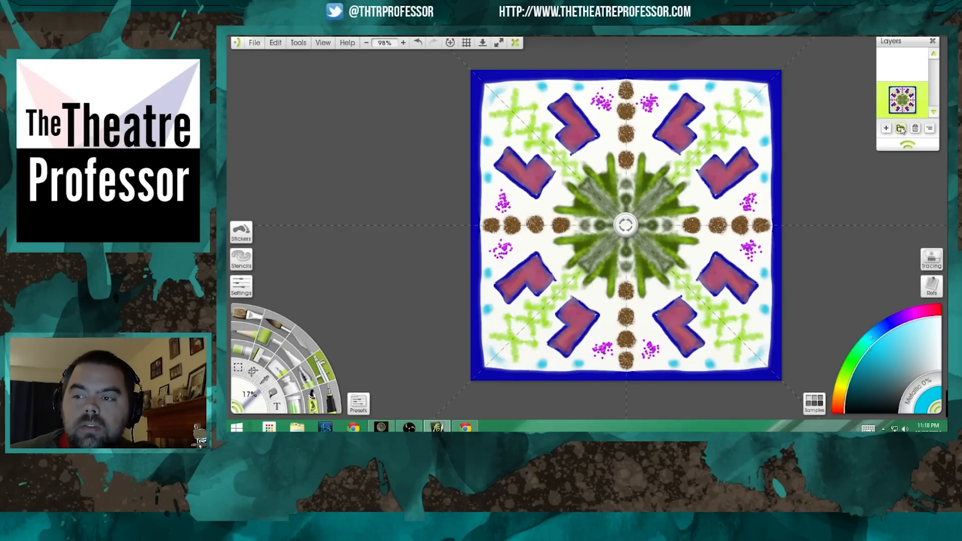
Step: Hide the pattern layer and add a new blank layer above it
click(882, 90)
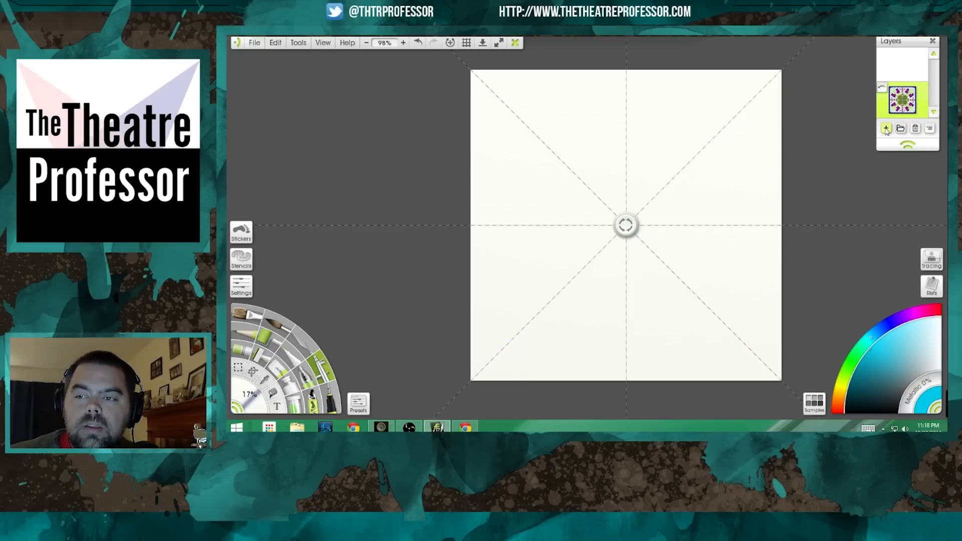
click(886, 129)
Step: Set the paint symmetry's number of segments to 2
click(273, 43)
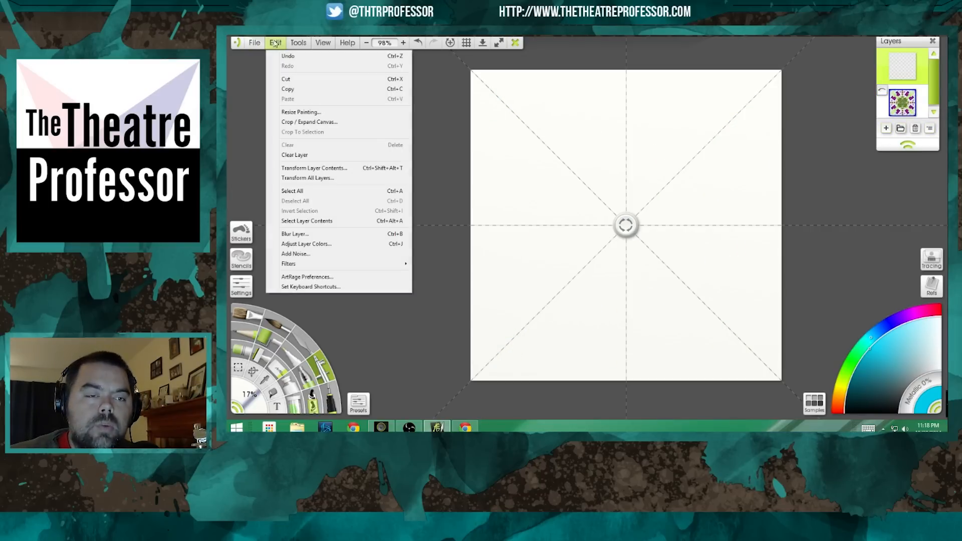
mouse_move(312, 46)
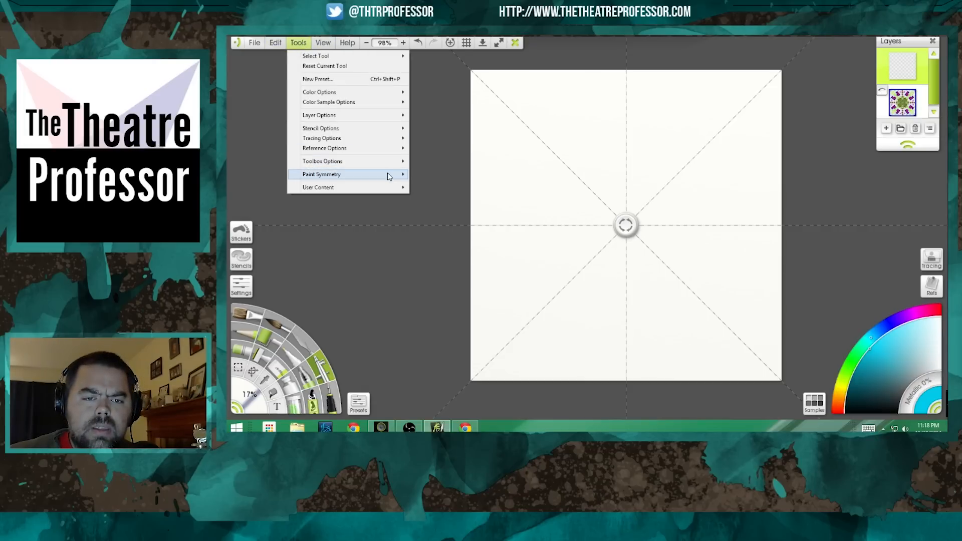
mouse_move(389, 174)
click(478, 258)
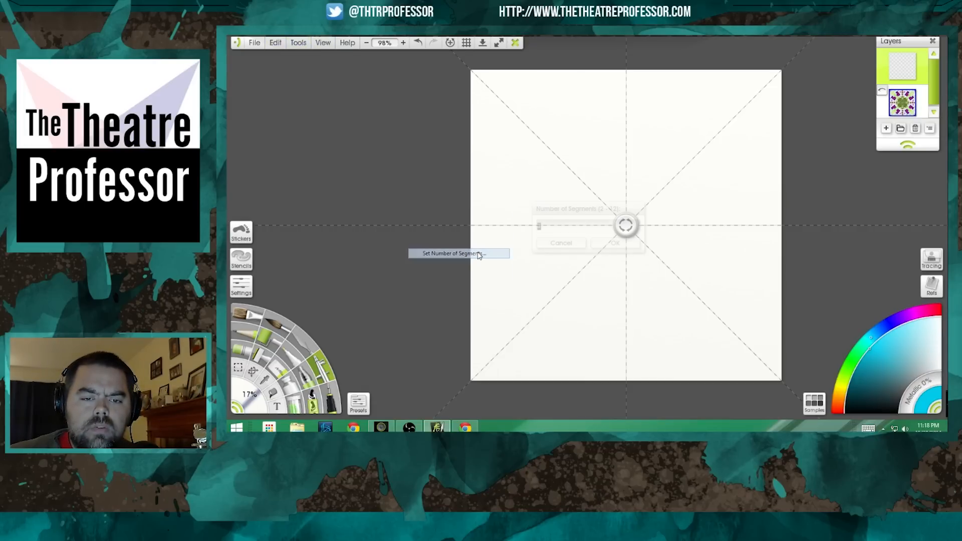
text(2)
key(Return)
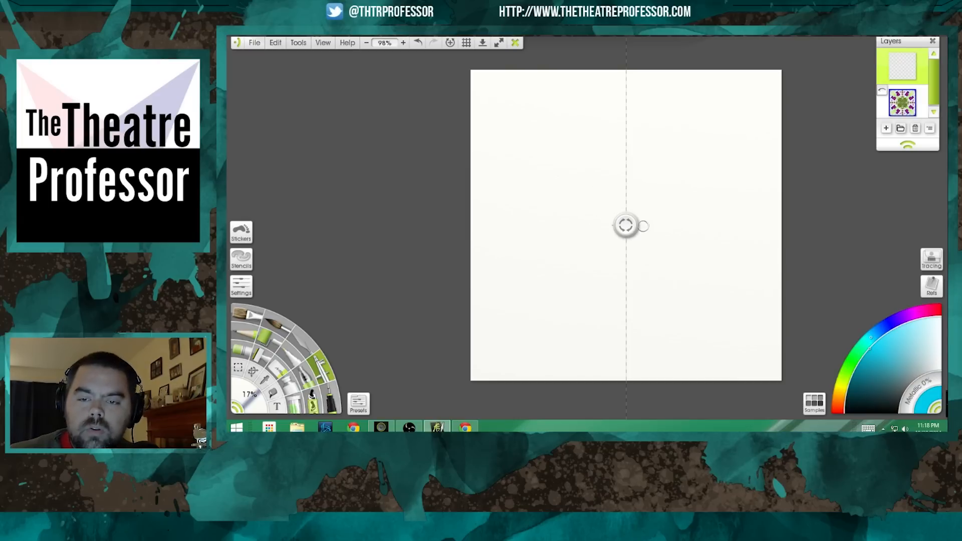
Step: Hide the paint symmetry's on-canvas control while keeping mirrored symmetry on
click(300, 44)
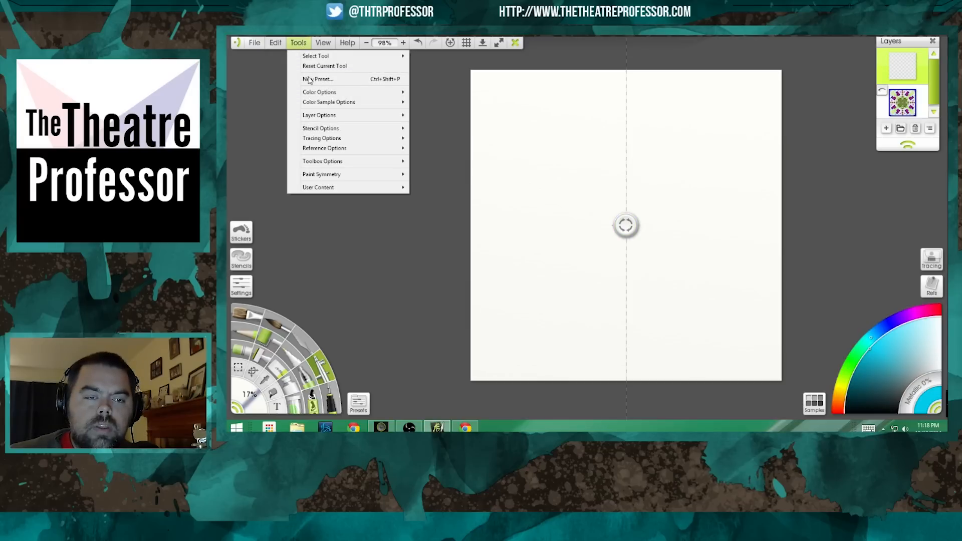
mouse_move(381, 174)
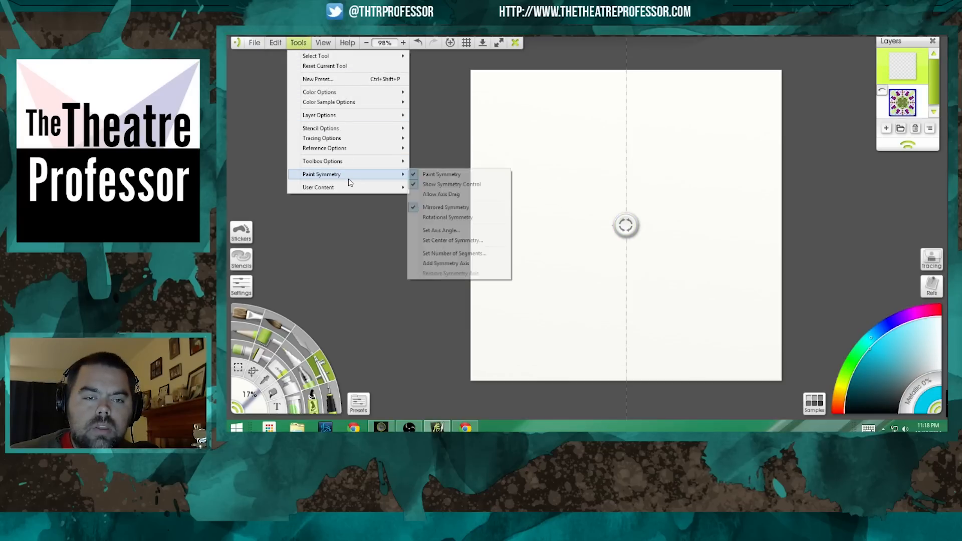
click(457, 185)
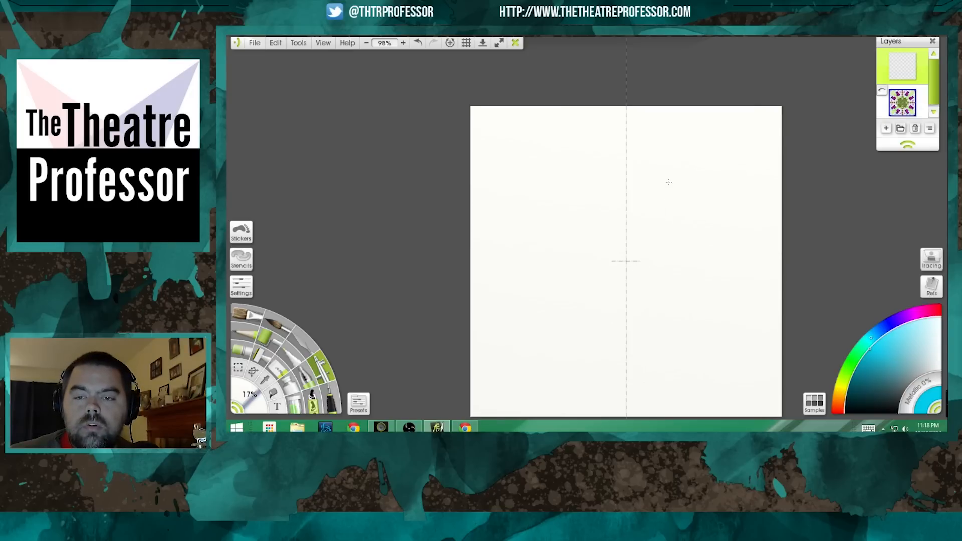
Step: Switch to the Pencil tool and set the colour to black for sketching on the upper part of the blank layer
scroll(669, 182, down, 1)
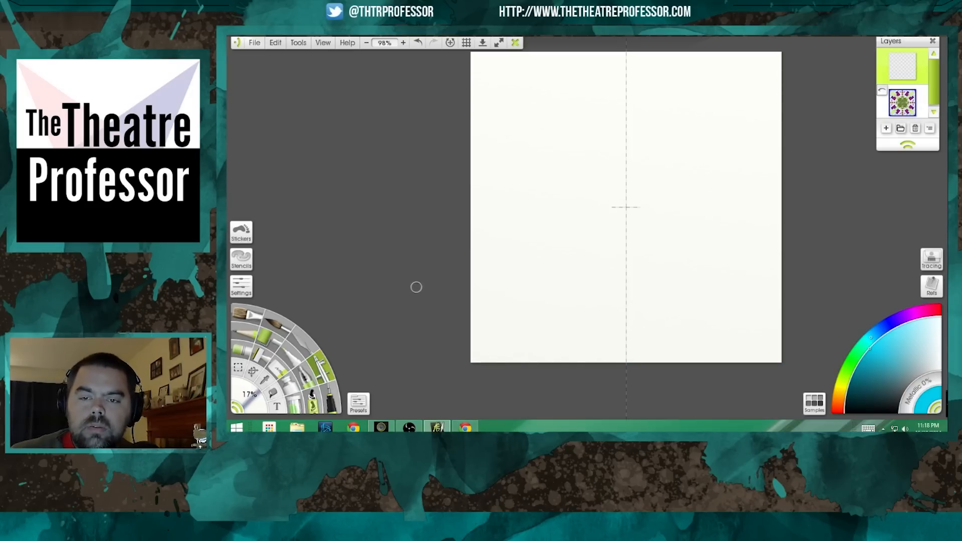
scroll(583, 223, up, 3)
drag(616, 125, 588, 205)
scroll(593, 180, up, 3)
drag(597, 172, 606, 285)
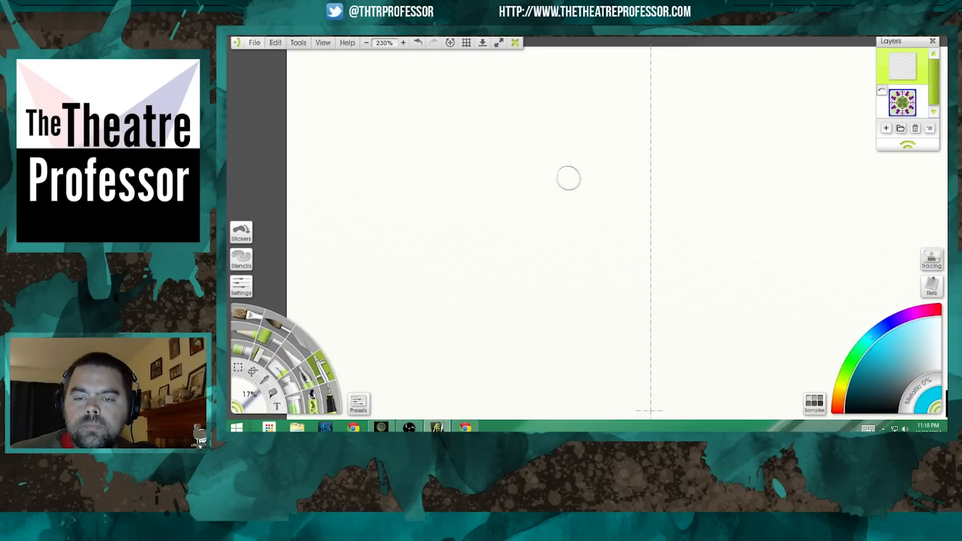
click(250, 333)
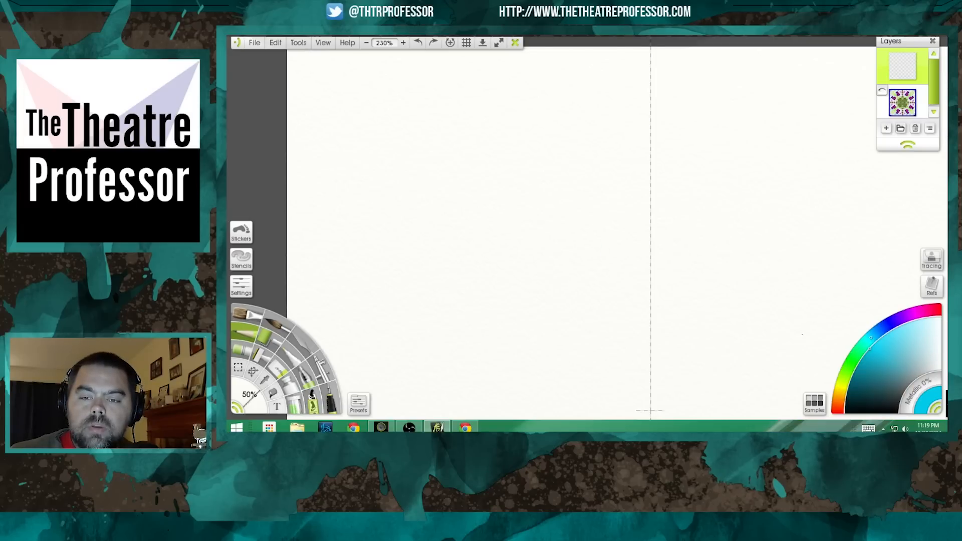
drag(895, 371, 897, 405)
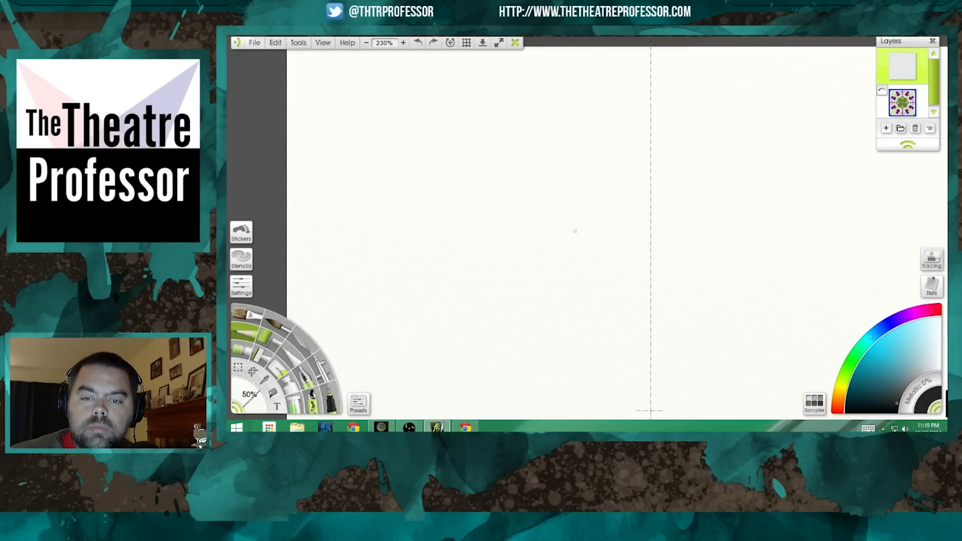
Step: Sketch a pair of mirrored eyes beside the vertical axis, with lid outlines, dark-rimmed irises and filled pupils
drag(576, 231, 574, 244)
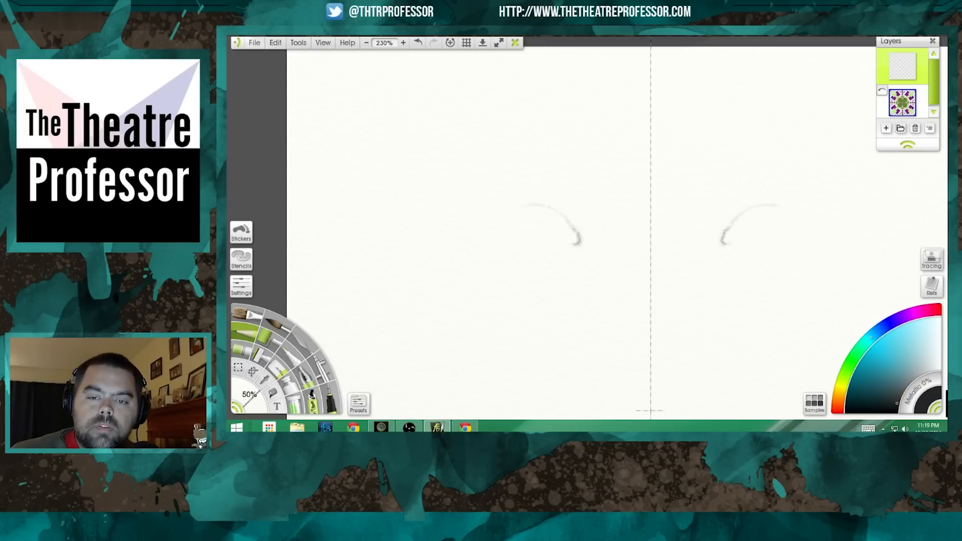
mouse_move(525, 201)
mouse_down()
mouse_move(485, 225)
mouse_move(527, 204)
mouse_move(559, 216)
mouse_move(552, 203)
mouse_move(576, 238)
mouse_move(564, 217)
mouse_move(483, 232)
mouse_move(477, 246)
mouse_move(573, 248)
mouse_move(480, 244)
mouse_move(525, 253)
mouse_move(482, 242)
mouse_move(540, 234)
mouse_move(509, 222)
mouse_move(523, 243)
mouse_move(518, 210)
mouse_move(531, 215)
mouse_move(504, 216)
mouse_move(537, 231)
mouse_up()
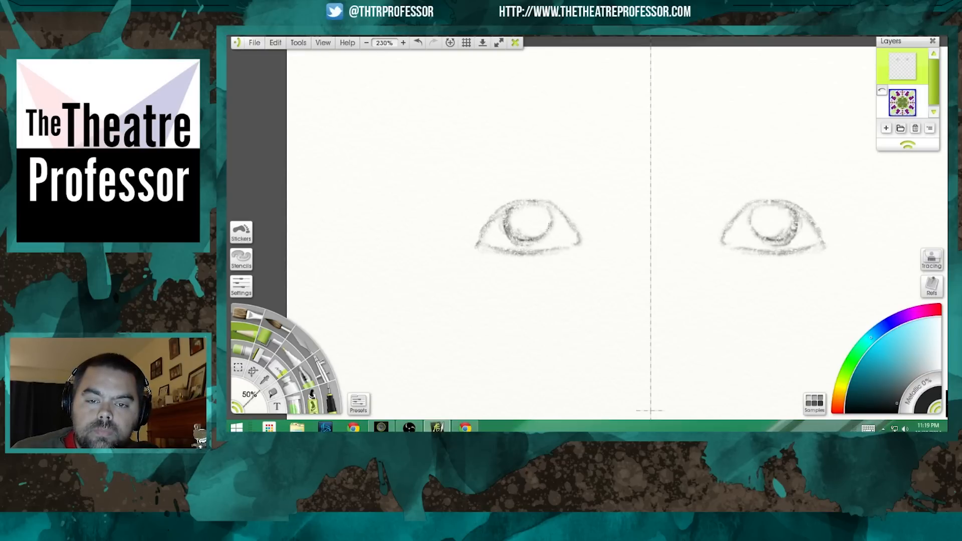
mouse_move(548, 226)
mouse_down()
mouse_move(546, 212)
mouse_move(531, 242)
mouse_move(538, 231)
mouse_up()
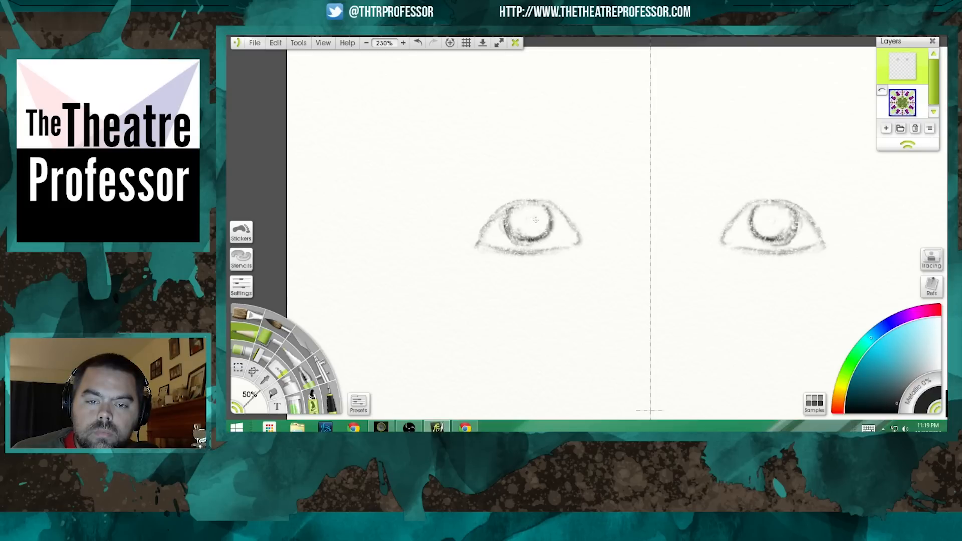
mouse_move(530, 217)
mouse_down()
mouse_move(531, 226)
mouse_move(501, 212)
mouse_up()
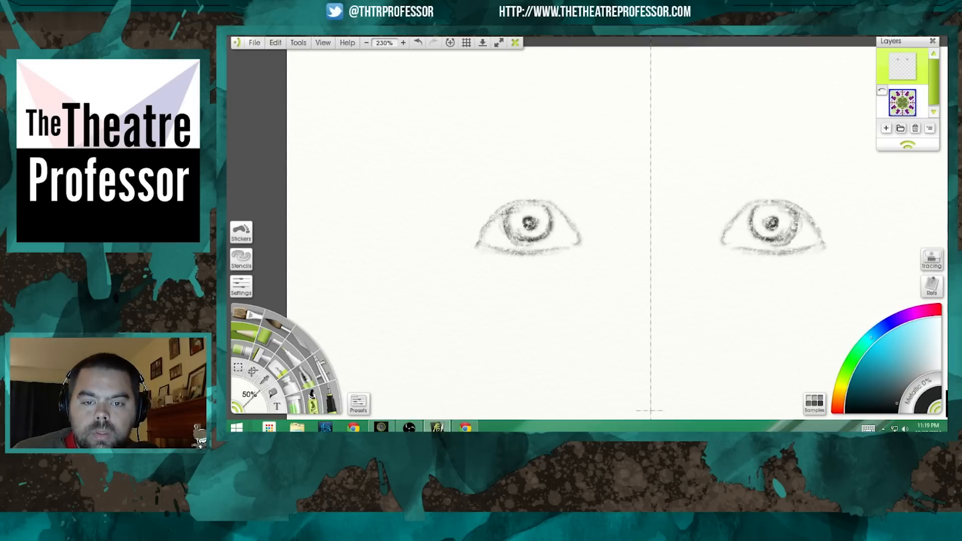
Step: Hatch shading beneath the lower lid and darken the upper lid and corners of the mirrored eyes
scroll(487, 222, up, 1)
scroll(487, 222, down, 1)
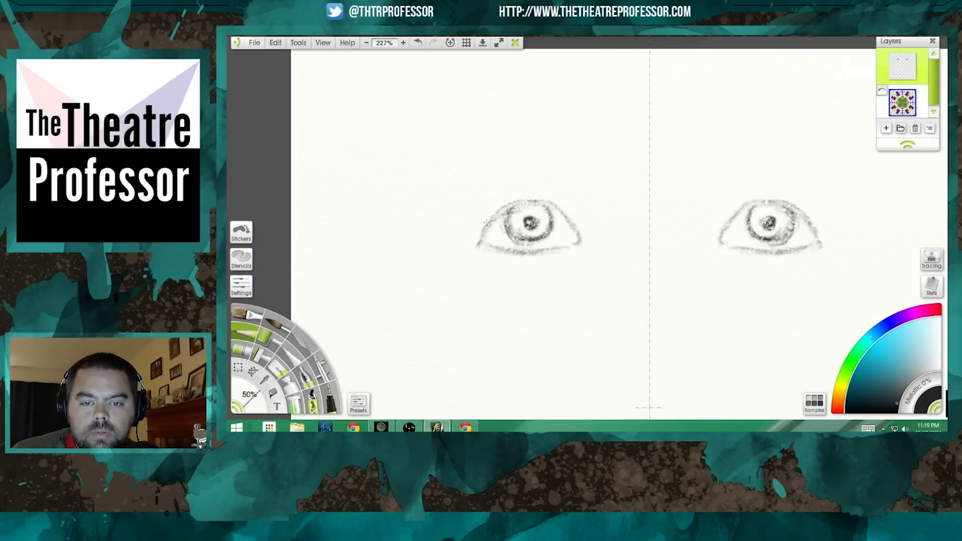
drag(487, 222, 498, 273)
key(alt+space)
key(Escape)
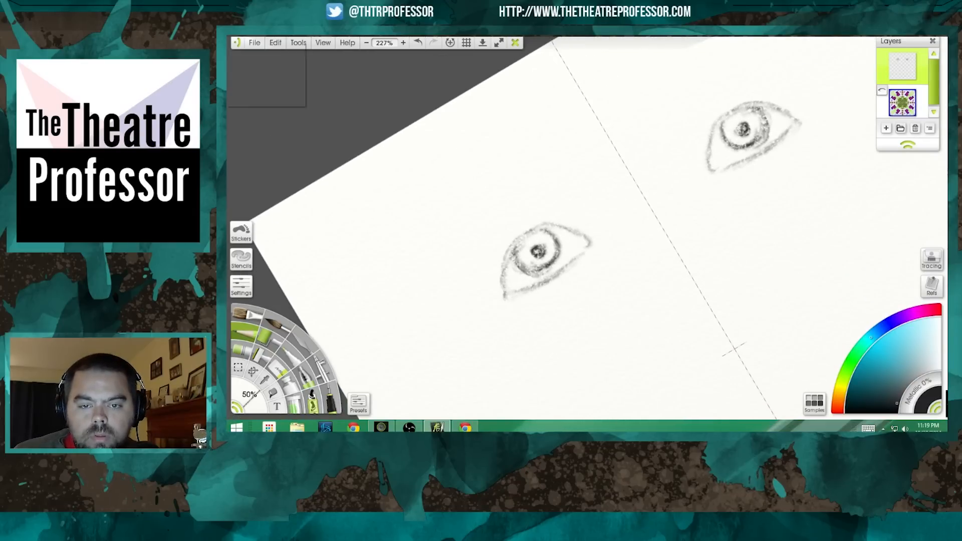
drag(541, 183, 525, 211)
mouse_move(554, 246)
mouse_down()
mouse_move(541, 292)
mouse_move(554, 246)
mouse_move(542, 288)
mouse_move(548, 249)
mouse_move(539, 267)
mouse_move(546, 344)
mouse_move(557, 324)
mouse_move(547, 332)
mouse_move(539, 315)
mouse_up()
drag(534, 277, 531, 300)
mouse_move(550, 255)
mouse_down()
mouse_move(533, 309)
mouse_move(579, 303)
mouse_move(567, 317)
mouse_move(552, 325)
mouse_move(600, 272)
mouse_move(558, 322)
mouse_move(593, 260)
mouse_move(582, 315)
mouse_move(603, 247)
mouse_move(594, 306)
mouse_move(581, 325)
mouse_move(593, 280)
mouse_move(559, 327)
mouse_move(599, 266)
mouse_move(598, 306)
mouse_move(600, 245)
mouse_move(602, 312)
mouse_up()
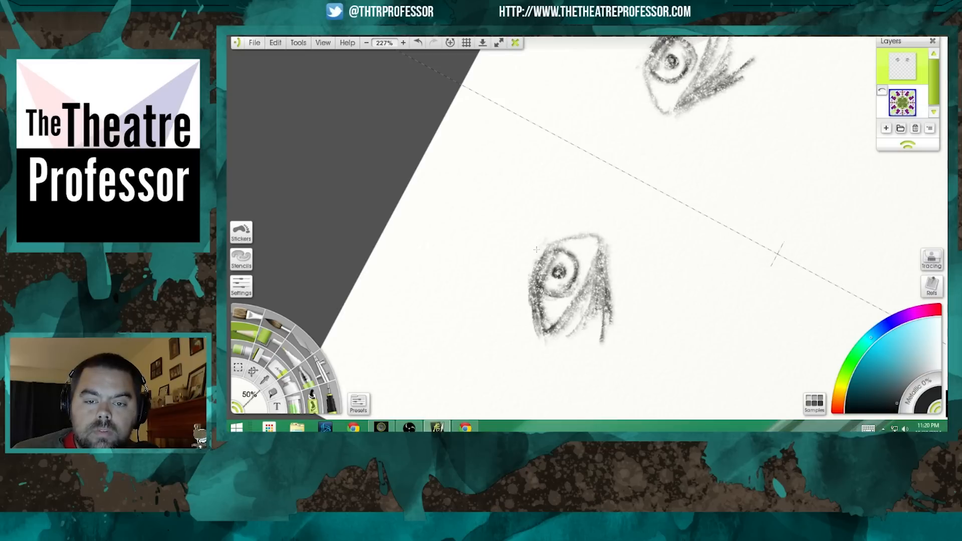
mouse_move(536, 249)
mouse_down()
mouse_move(532, 273)
mouse_move(556, 239)
mouse_move(576, 232)
mouse_move(549, 238)
mouse_move(589, 234)
mouse_move(548, 245)
mouse_move(582, 228)
mouse_move(599, 250)
mouse_move(579, 294)
mouse_move(538, 341)
mouse_move(536, 326)
mouse_move(539, 352)
mouse_up()
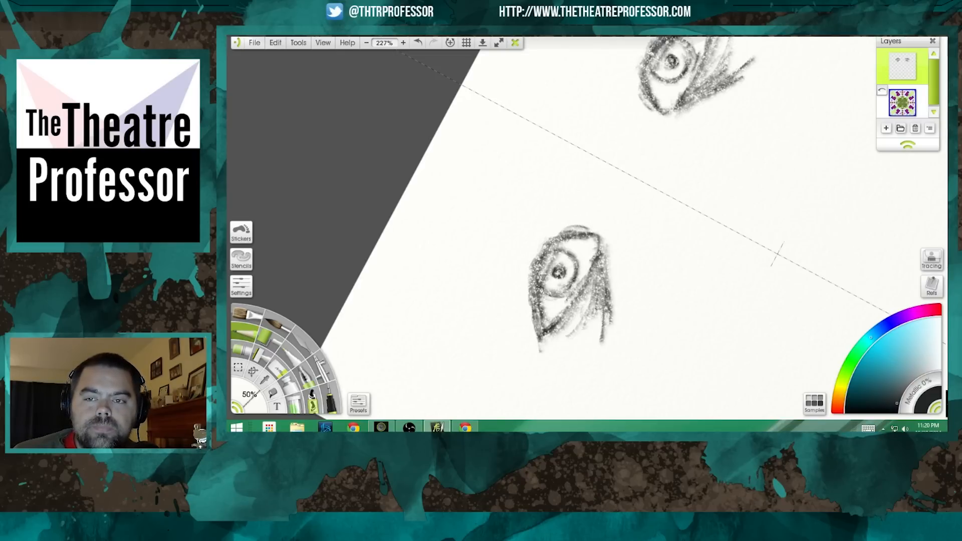
Step: Sketch a mirrored nose between the eyes, with curved nostrils, a base line across the axis and short strokes along the bridge
drag(662, 303, 571, 276)
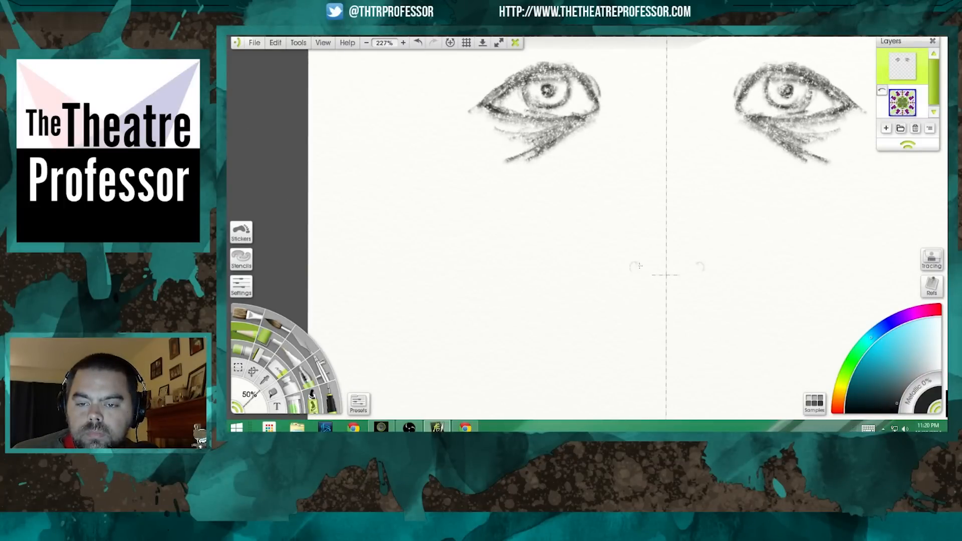
mouse_move(639, 265)
mouse_down()
mouse_move(631, 263)
mouse_move(658, 279)
mouse_up()
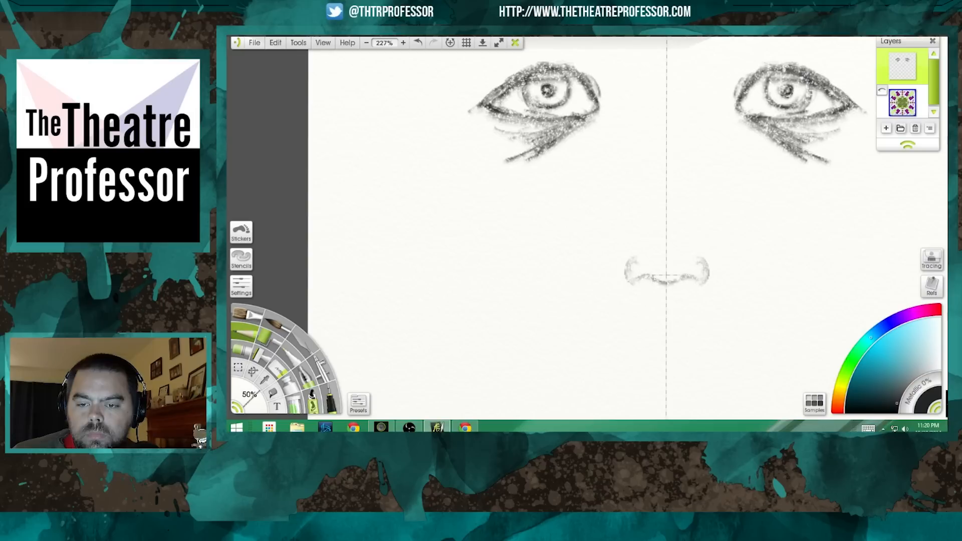
mouse_move(650, 278)
mouse_down()
mouse_move(665, 282)
mouse_move(626, 273)
mouse_move(641, 291)
mouse_up()
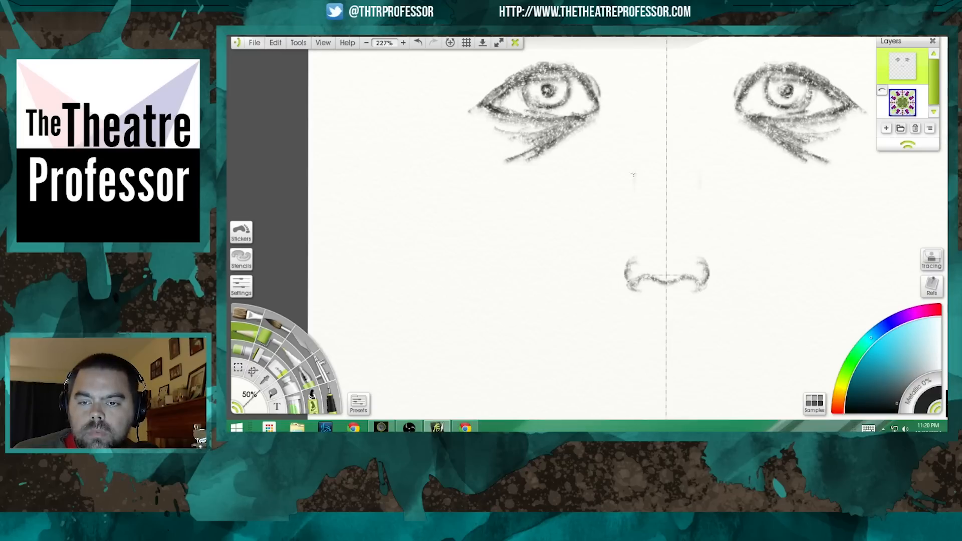
drag(641, 186, 634, 233)
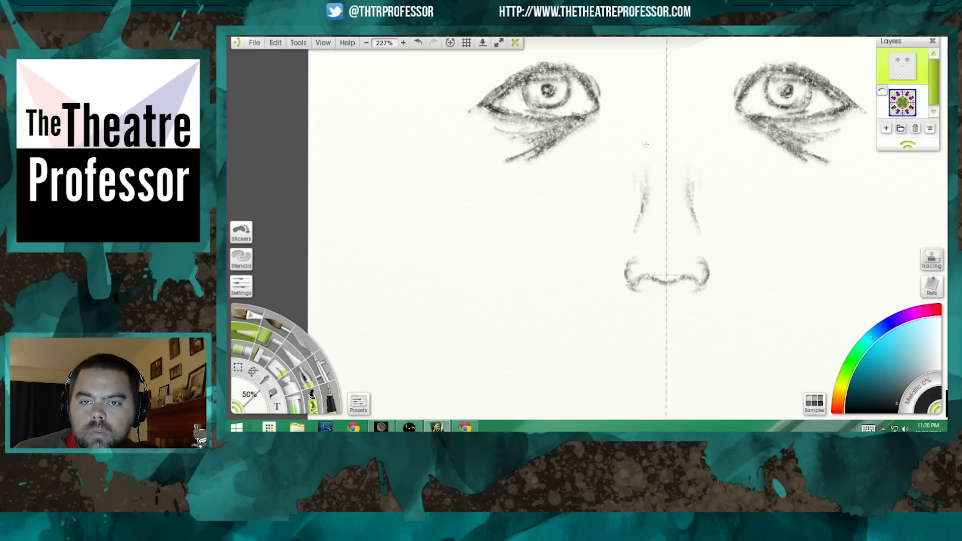
Step: Sketch mirrored lips below the nose, with a dipped upper edge, a parting line between the lips and a curved lower edge
scroll(643, 126, down, 3)
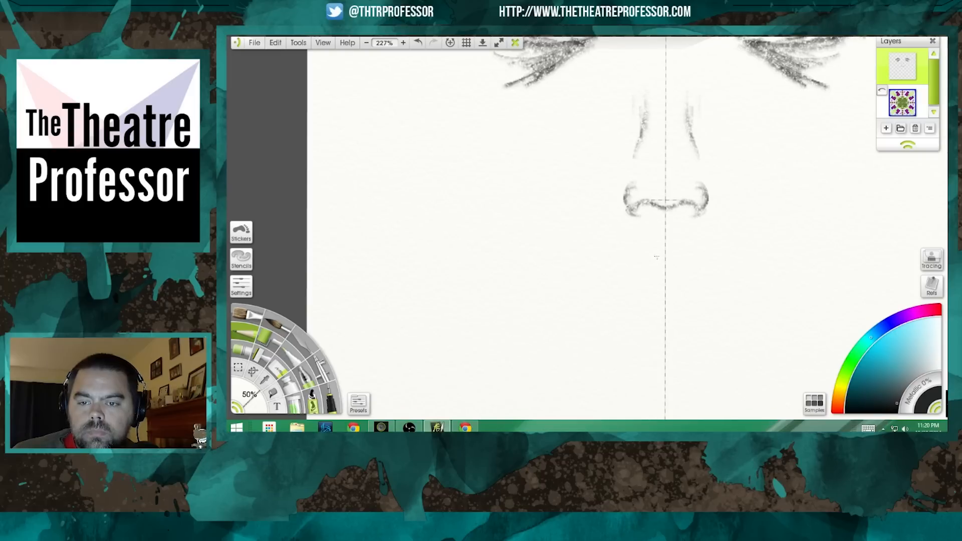
drag(651, 258, 656, 260)
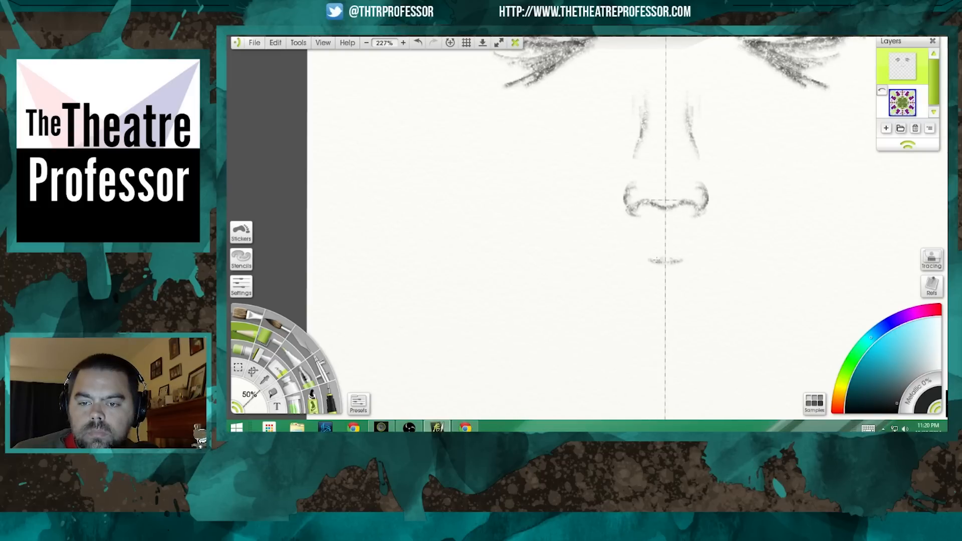
key(ctrl+z)
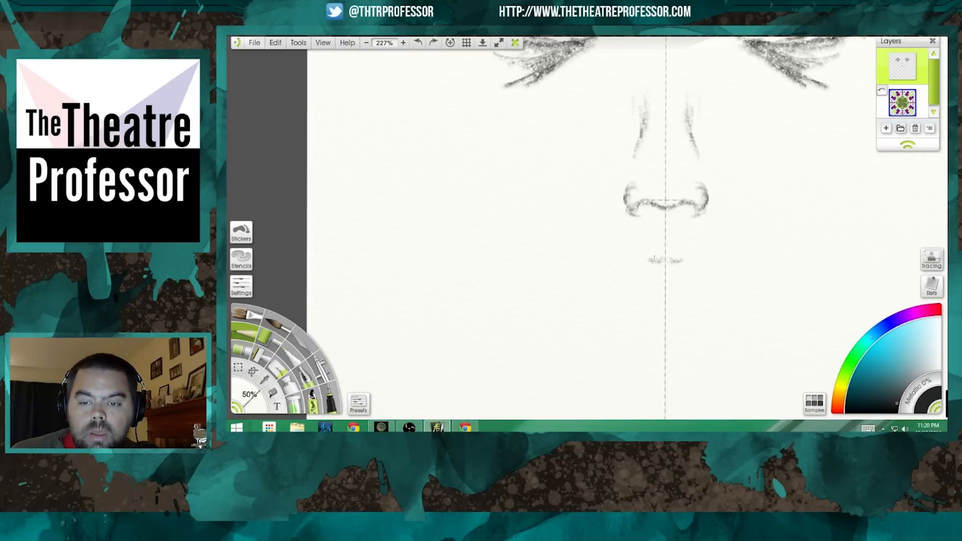
mouse_move(651, 259)
mouse_down()
mouse_move(663, 266)
mouse_move(612, 275)
mouse_up()
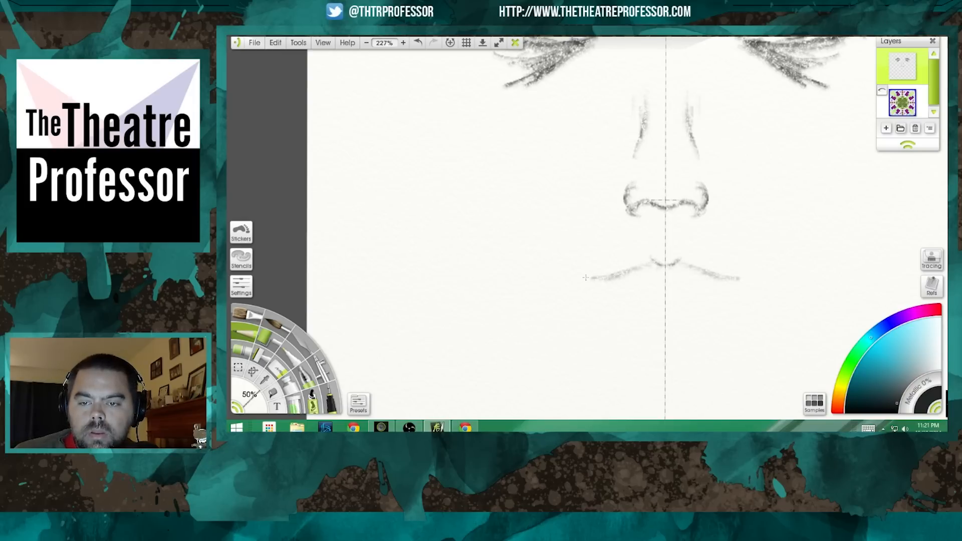
drag(596, 276, 576, 282)
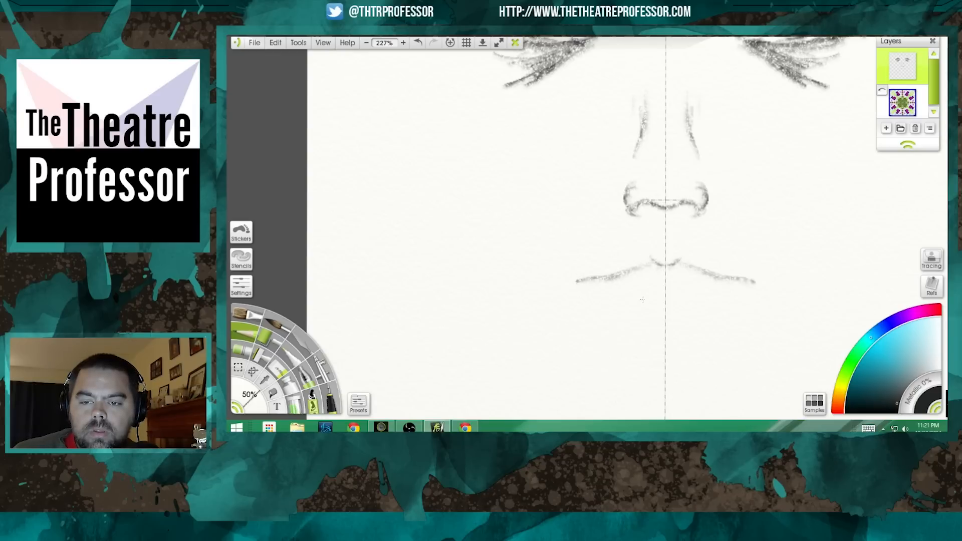
drag(596, 288, 665, 292)
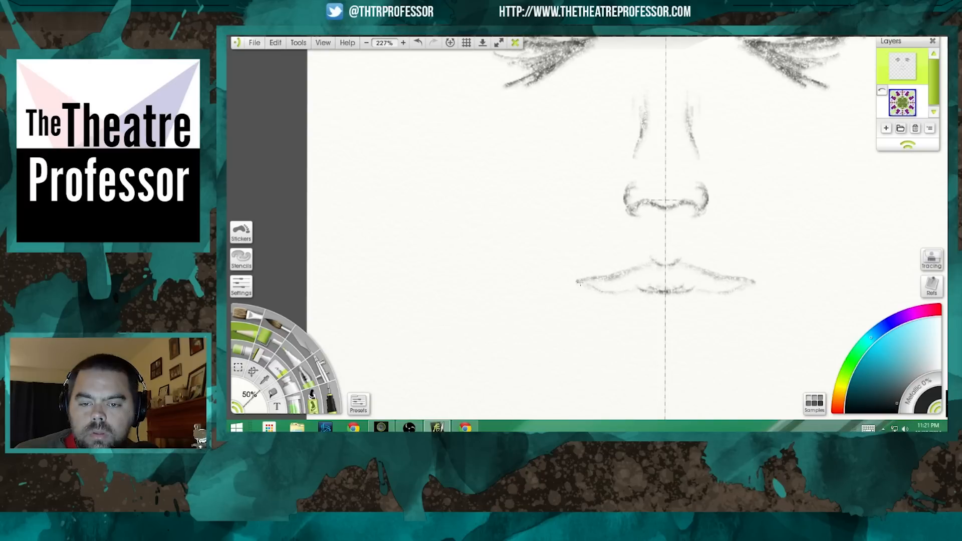
mouse_move(608, 297)
mouse_down()
mouse_move(664, 314)
mouse_move(650, 312)
mouse_up()
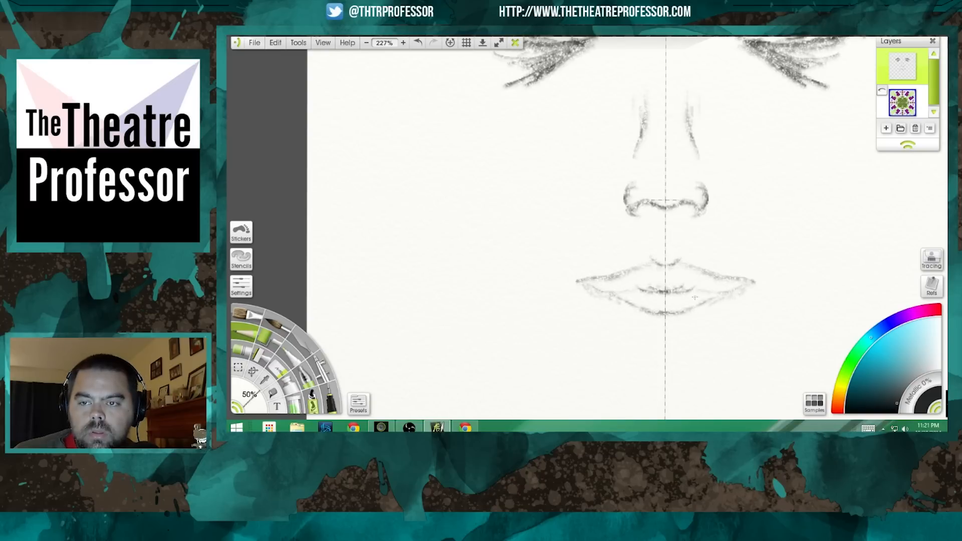
right_click(688, 288)
click(637, 300)
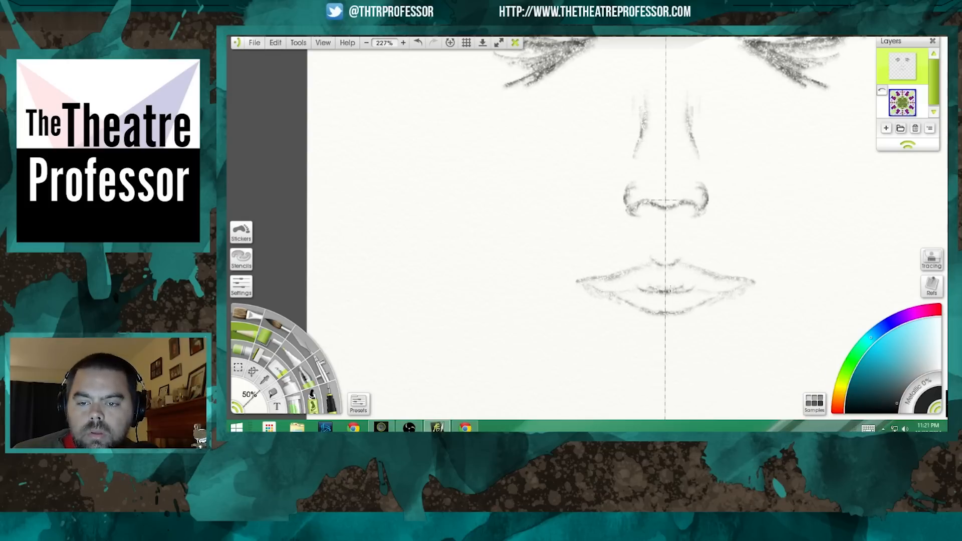
scroll(668, 291, down, 5)
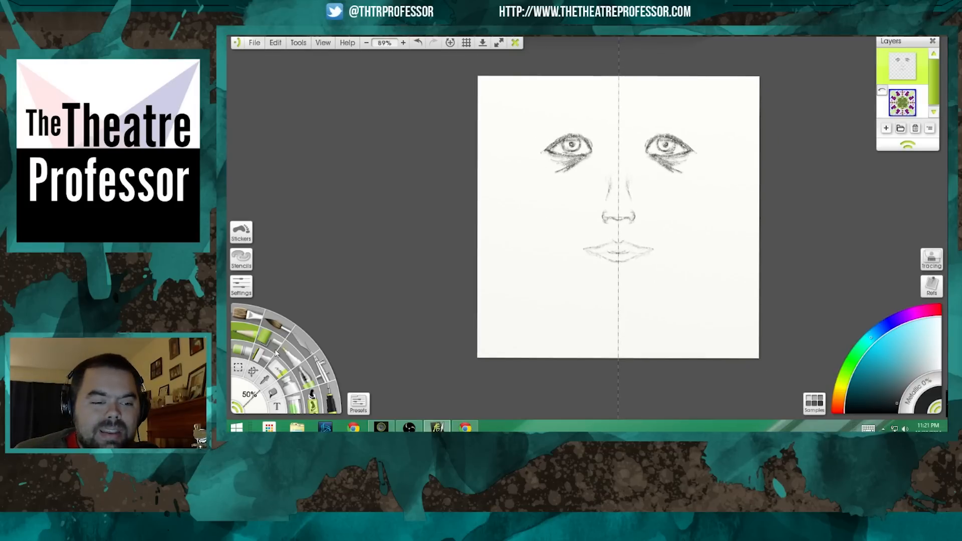
Step: Select only the face's left-hand eye and its shading with a freehand selection in Replace mode
click(237, 368)
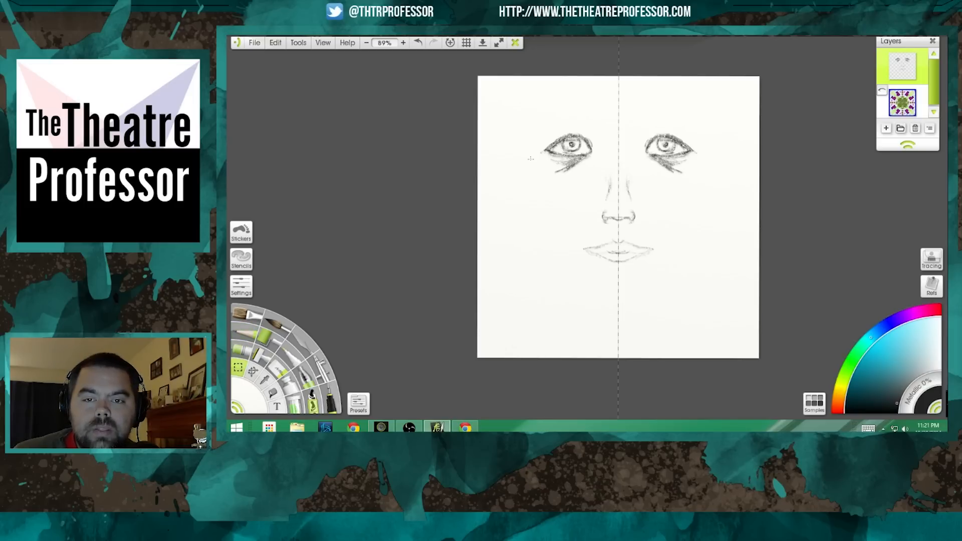
click(240, 291)
drag(284, 225, 276, 75)
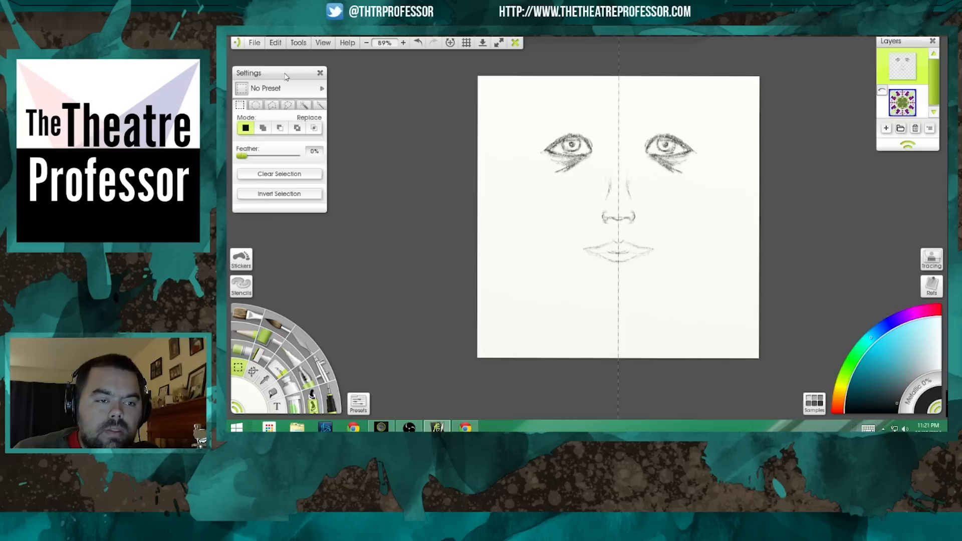
click(288, 105)
mouse_move(567, 128)
mouse_down()
mouse_move(532, 141)
mouse_move(534, 165)
mouse_move(555, 185)
mouse_move(584, 182)
mouse_move(605, 163)
mouse_up()
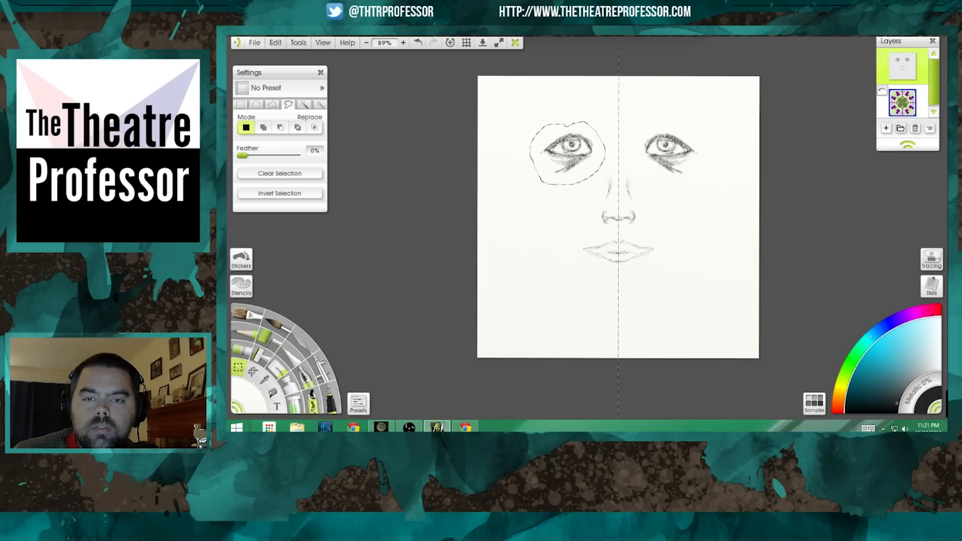
Step: Move the selected eye slightly closer to the nose with the Transform tool and clear the selection
click(253, 371)
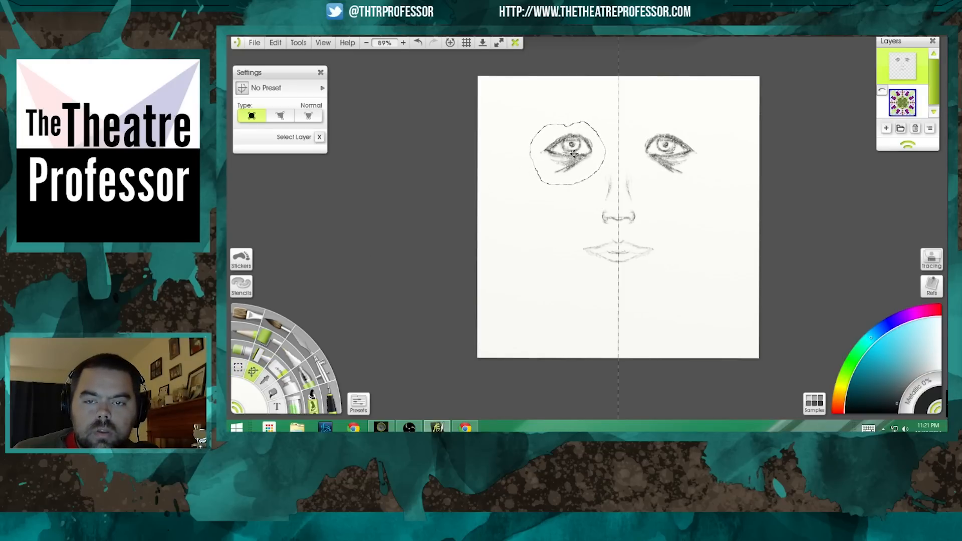
drag(572, 150, 582, 150)
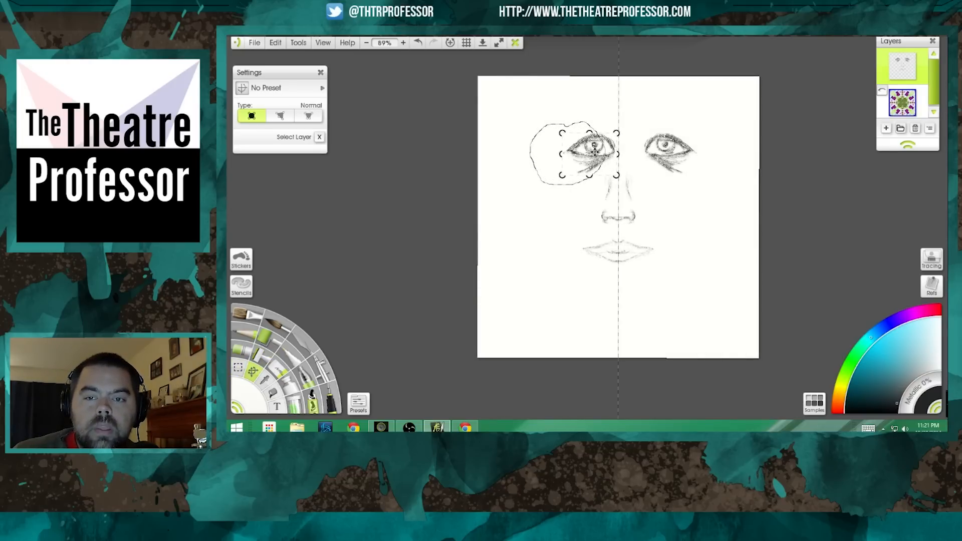
key(ctrl+z)
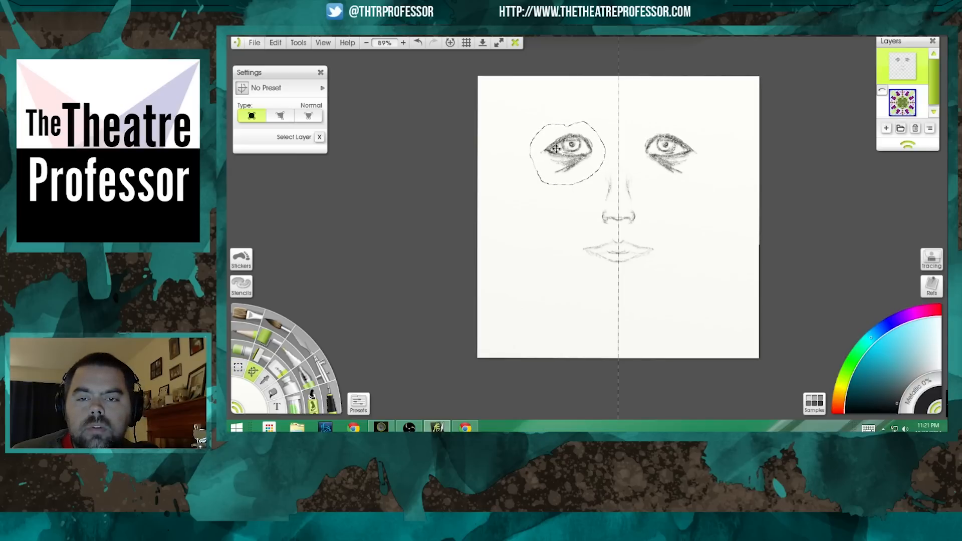
drag(568, 148, 571, 148)
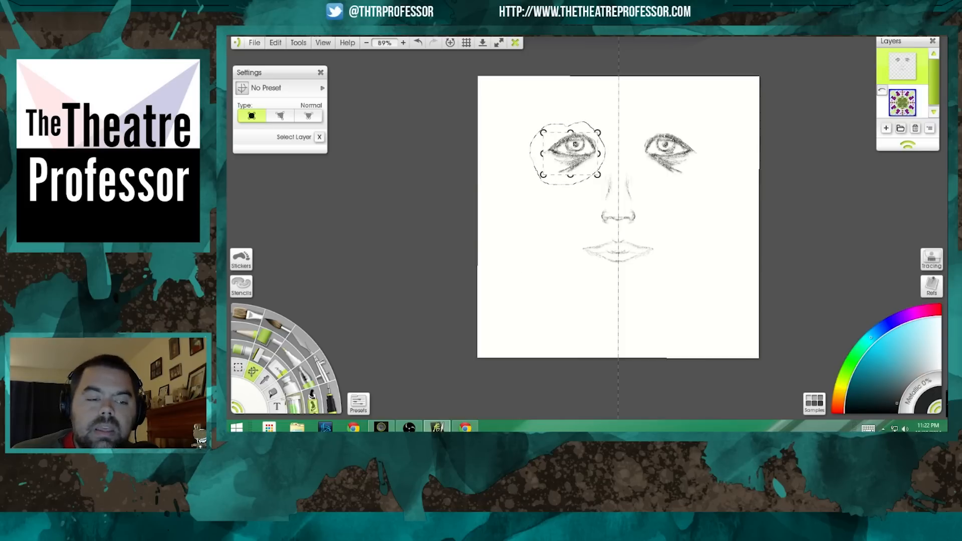
click(253, 328)
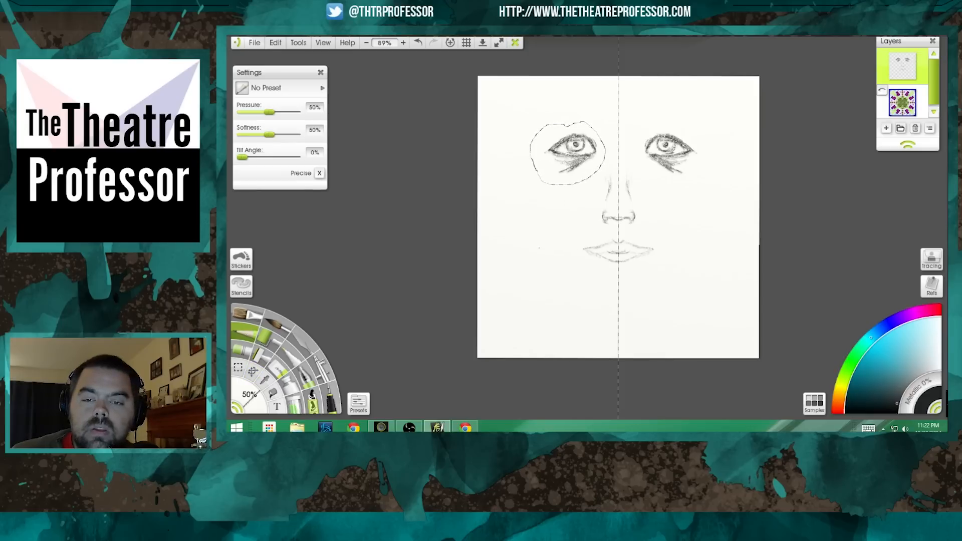
click(239, 366)
click(281, 174)
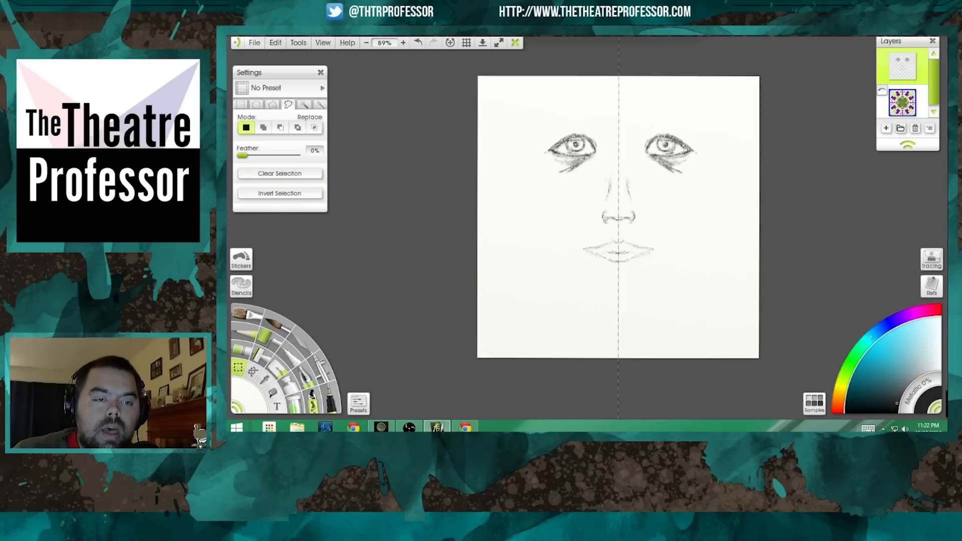
Step: With the Pencil, sketch the mirrored jaw and cheek outline, brow lines, upper head curves and pointed shapes flaring from the temples
click(252, 335)
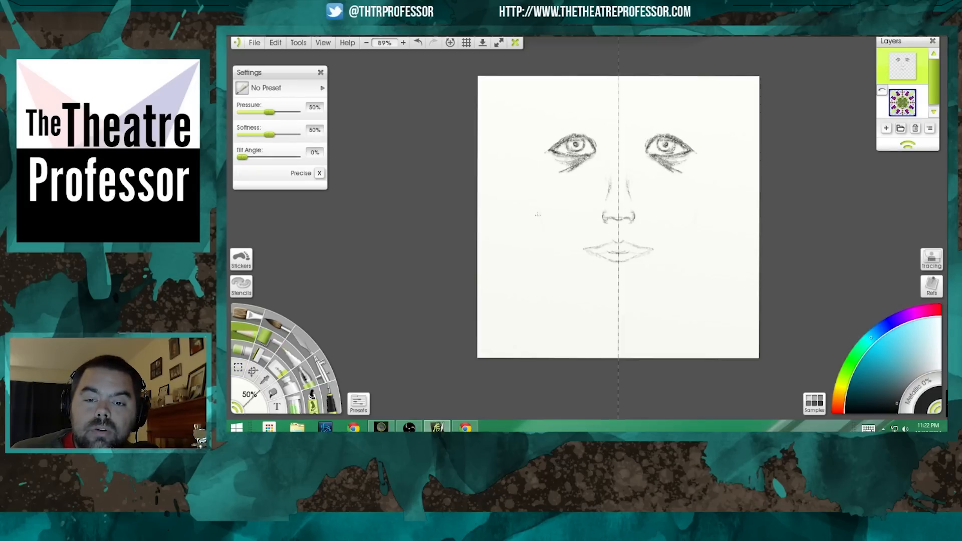
mouse_move(538, 214)
mouse_down()
mouse_move(573, 282)
mouse_move(595, 297)
mouse_move(604, 292)
mouse_move(584, 286)
mouse_up()
drag(546, 230, 533, 200)
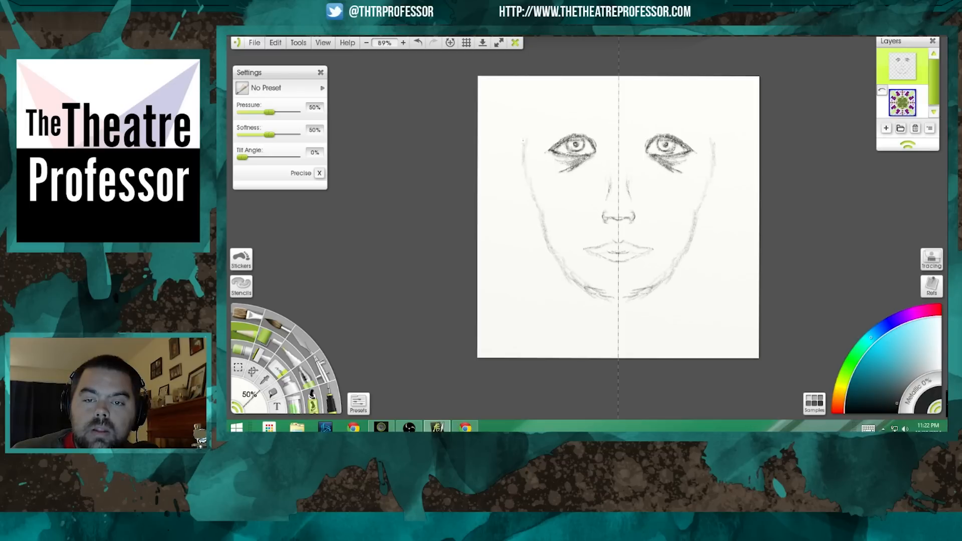
drag(523, 140, 523, 127)
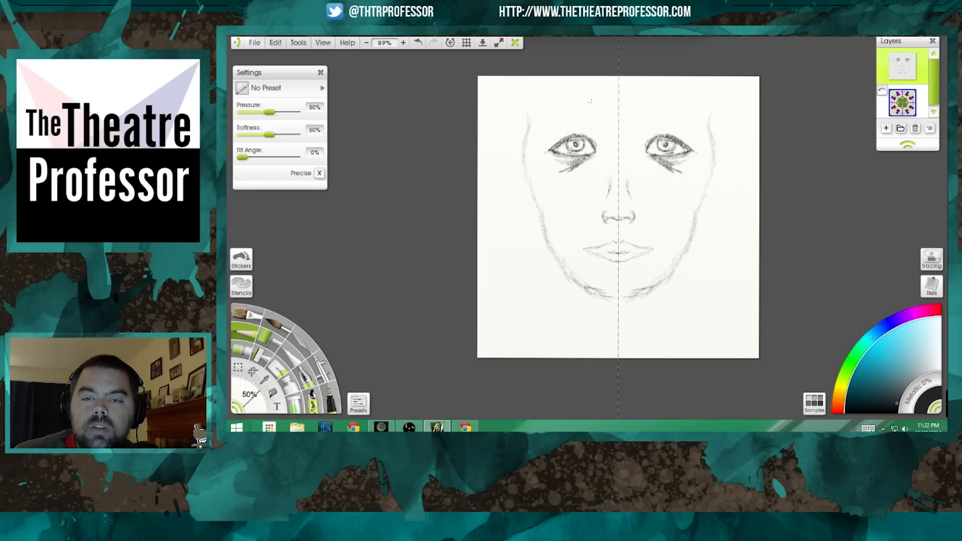
mouse_move(601, 109)
mouse_down()
mouse_move(501, 150)
mouse_move(525, 130)
mouse_move(519, 143)
mouse_move(559, 78)
mouse_move(469, 178)
mouse_move(521, 147)
mouse_move(491, 174)
mouse_move(488, 166)
mouse_move(516, 145)
mouse_move(481, 179)
mouse_move(520, 163)
mouse_move(485, 171)
mouse_move(546, 89)
mouse_move(482, 177)
mouse_move(531, 185)
mouse_move(491, 170)
mouse_up()
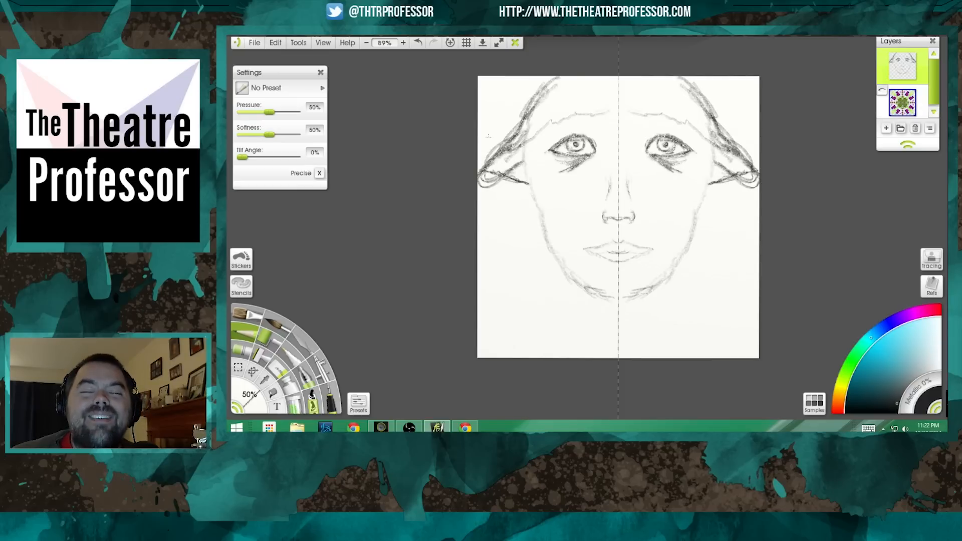
Step: Erase the flared shapes on both sides of the head, keeping the upper head curves
click(279, 370)
mouse_move(488, 147)
mouse_down()
mouse_move(489, 128)
mouse_move(476, 172)
mouse_move(521, 195)
mouse_up()
mouse_move(740, 168)
mouse_down()
mouse_move(729, 177)
mouse_move(738, 125)
mouse_up()
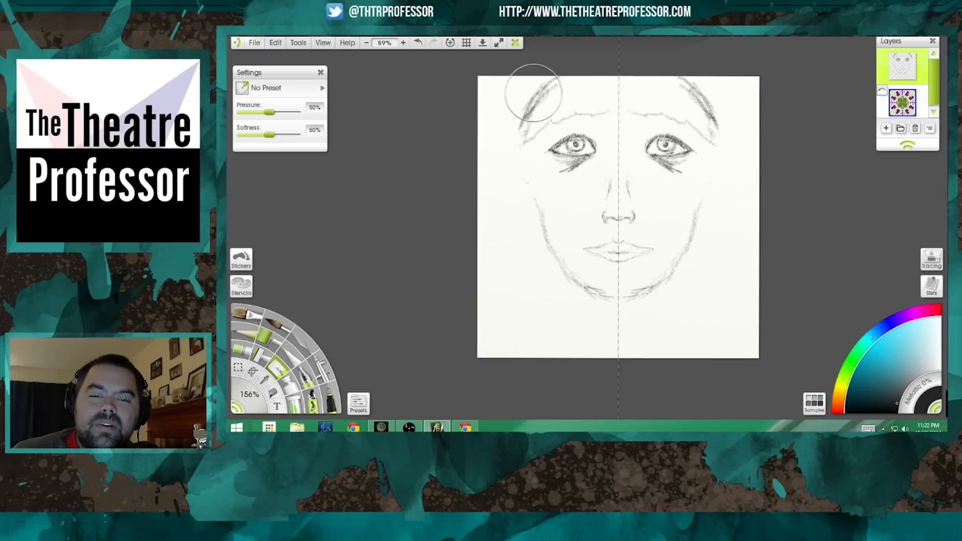
drag(518, 103, 529, 65)
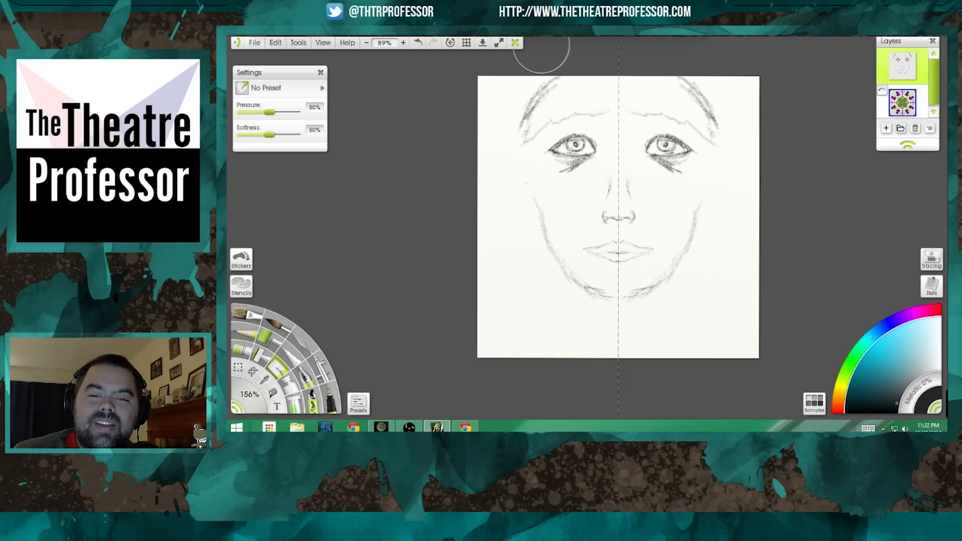
Step: Redraw the mirrored head outline with the Pencil, joining the upper head curves to the cheeks and jaw
click(247, 330)
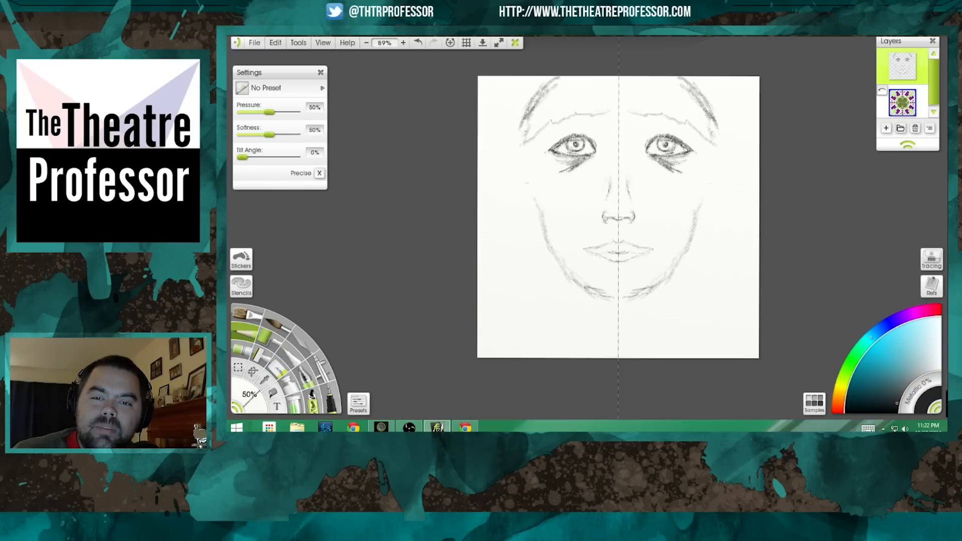
drag(541, 92, 521, 133)
mouse_move(526, 103)
mouse_down()
mouse_move(520, 165)
mouse_move(543, 243)
mouse_move(568, 286)
mouse_up()
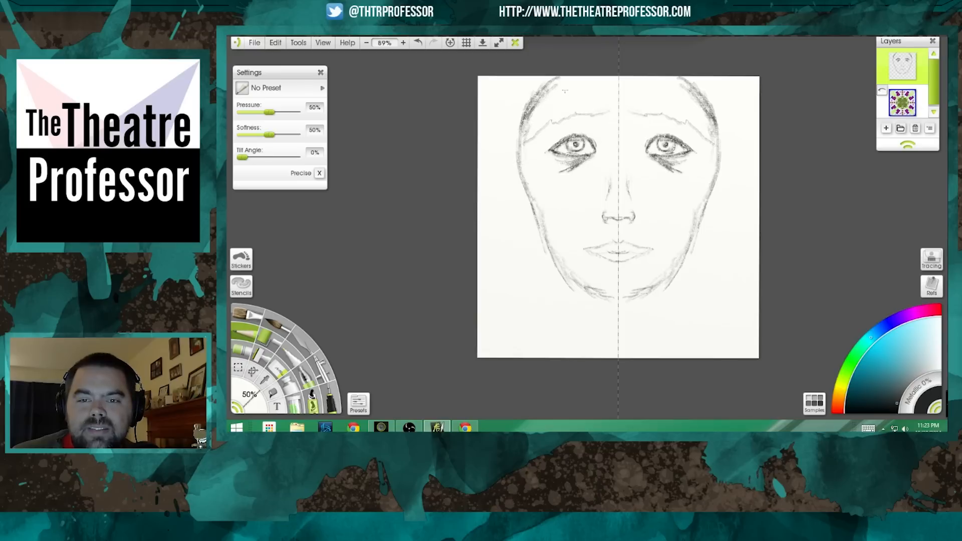
Step: Draw dark mirrored hair strands falling from the canvas's upper edge across the forehead and down past the temples
mouse_move(563, 102)
mouse_down()
mouse_move(555, 129)
mouse_move(522, 152)
mouse_move(525, 144)
mouse_move(521, 160)
mouse_up()
drag(542, 101, 517, 155)
drag(541, 104, 521, 138)
mouse_move(571, 94)
mouse_down()
mouse_move(547, 138)
mouse_move(562, 130)
mouse_up()
drag(591, 81, 577, 122)
mouse_move(601, 75)
mouse_down()
mouse_move(586, 113)
mouse_move(606, 123)
mouse_move(608, 153)
mouse_up()
drag(614, 98, 611, 141)
mouse_move(617, 77)
mouse_down()
mouse_move(614, 128)
mouse_move(603, 105)
mouse_move(590, 112)
mouse_up()
drag(603, 77, 565, 122)
drag(587, 81, 551, 123)
drag(573, 78, 536, 132)
drag(566, 86, 526, 136)
mouse_move(560, 85)
mouse_down()
mouse_move(523, 143)
mouse_move(520, 133)
mouse_up()
mouse_move(559, 81)
mouse_down()
mouse_move(518, 143)
mouse_move(511, 135)
mouse_up()
drag(553, 79, 503, 143)
mouse_move(546, 88)
mouse_down()
mouse_move(496, 151)
mouse_move(500, 174)
mouse_move(507, 166)
mouse_up()
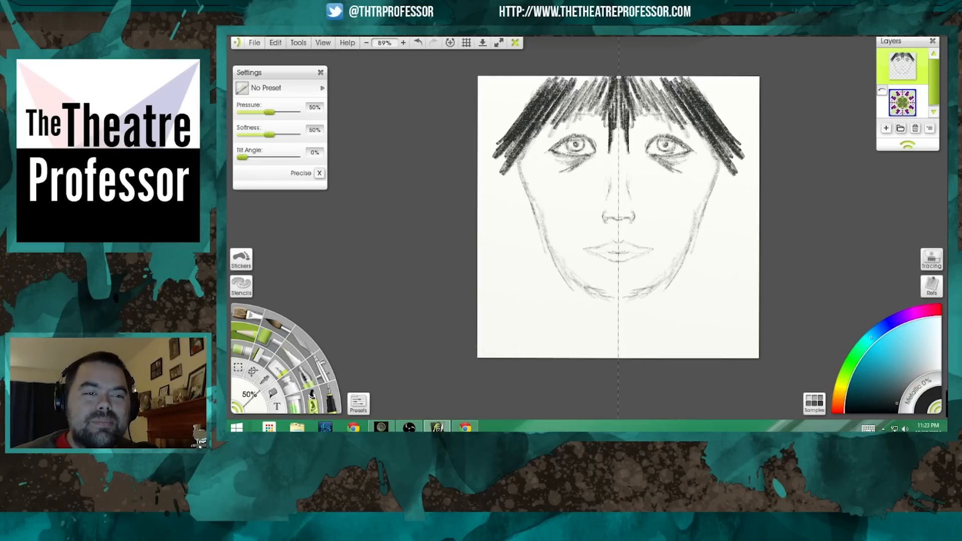
Step: Add a blank layer above the face sketch and hide the face layer
click(298, 43)
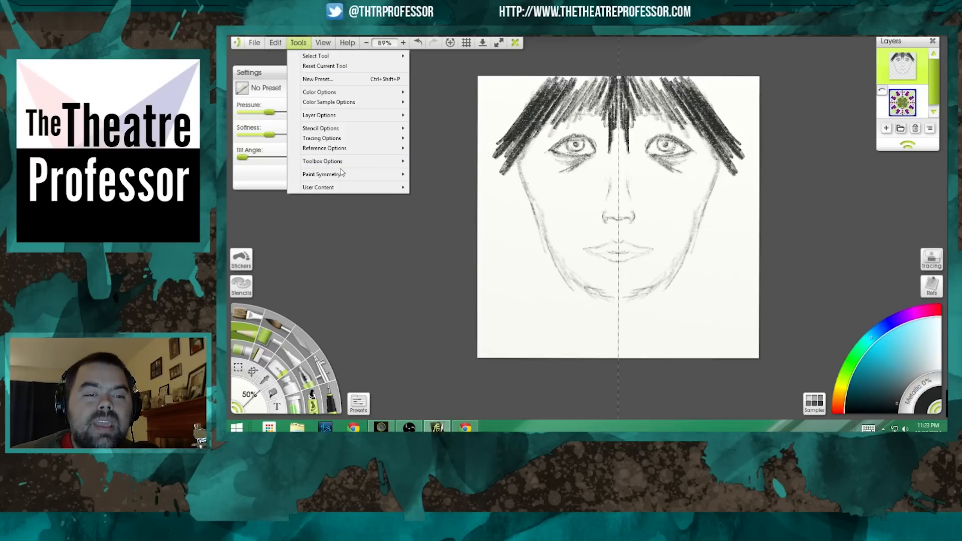
mouse_move(342, 177)
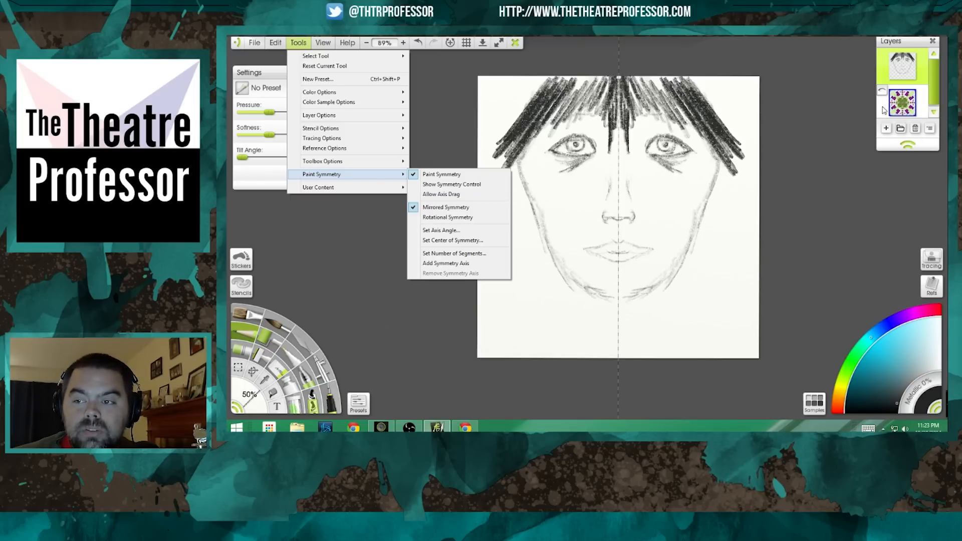
click(886, 128)
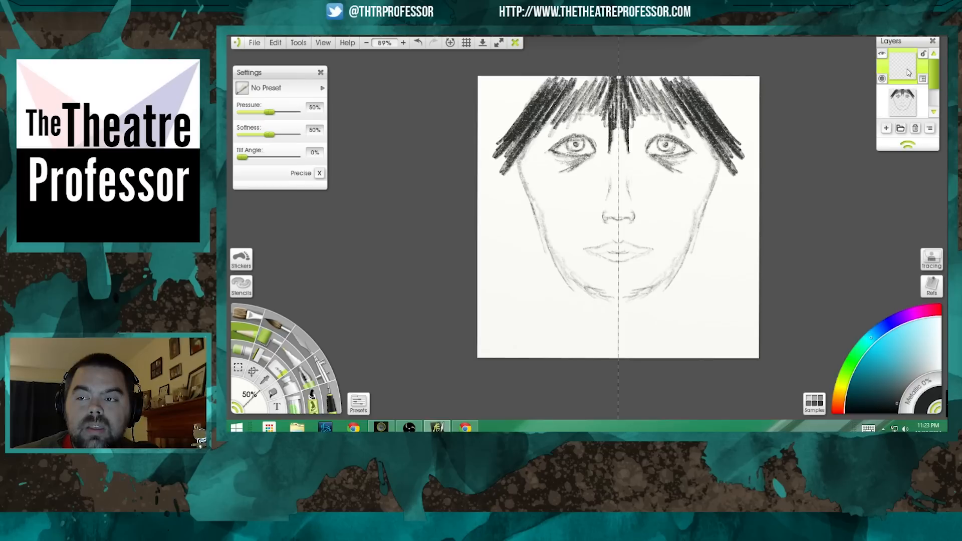
click(882, 92)
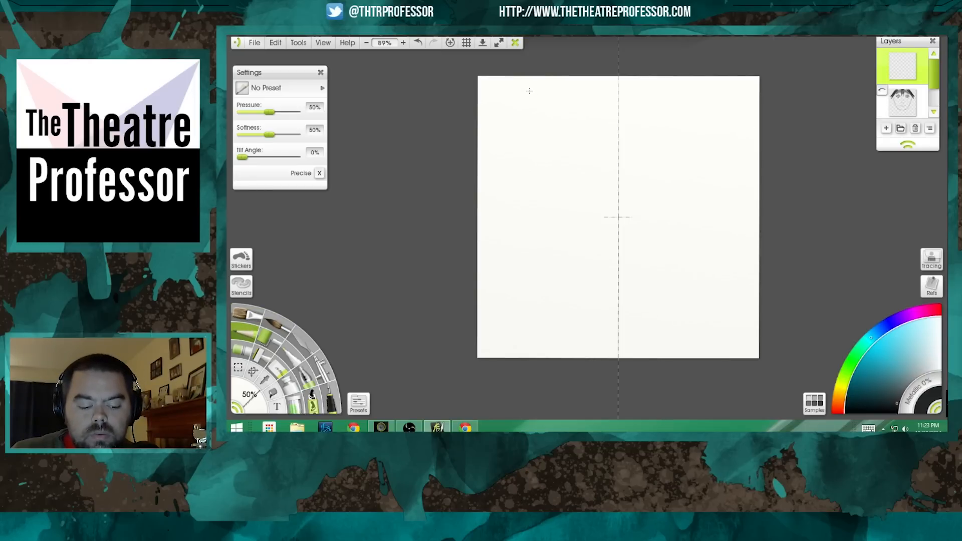
Step: Draw a mirrored building corner in straight lines, with a central edge, outer vertical edges, an angled base and a doorway per side
alt+click(525, 122)
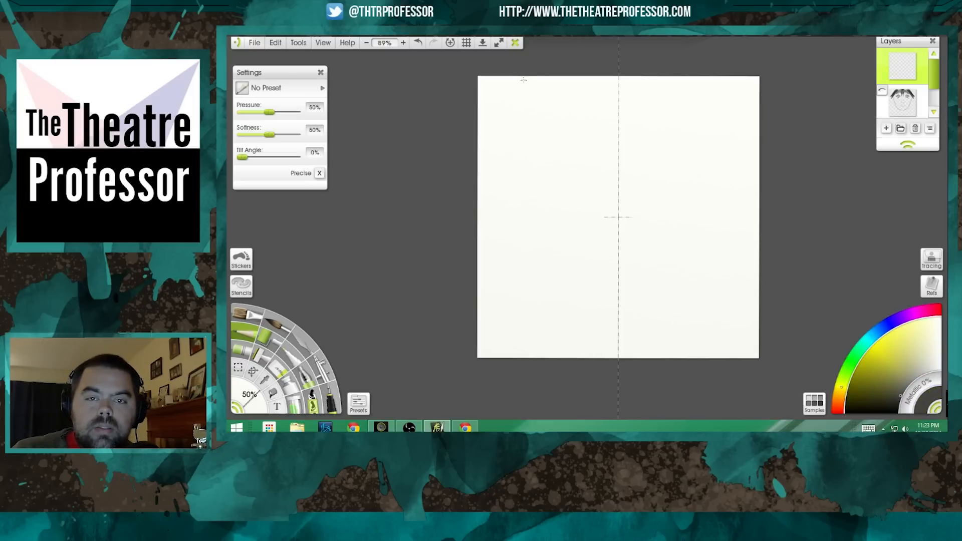
mouse_move(515, 78)
mouse_down()
mouse_move(511, 318)
mouse_move(519, 264)
mouse_move(615, 322)
mouse_move(619, 77)
mouse_up()
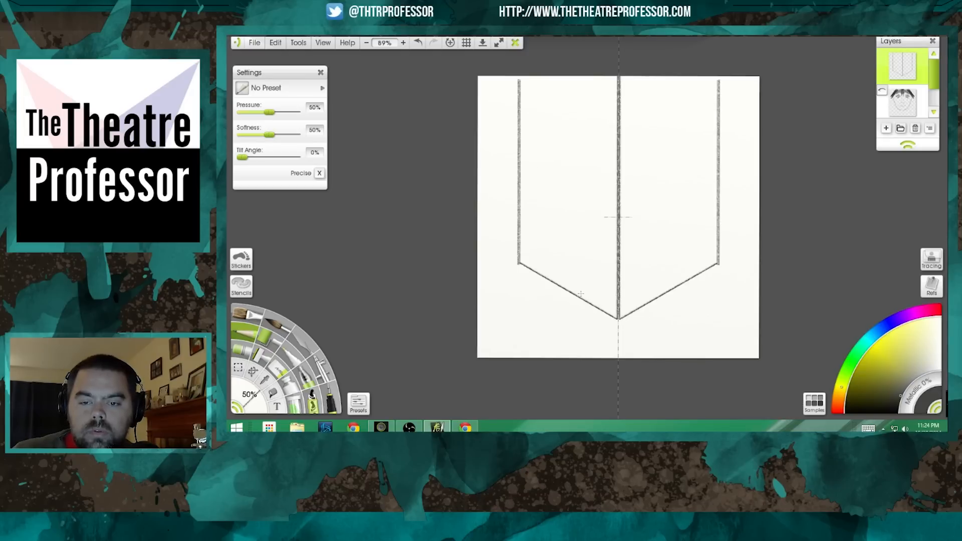
mouse_move(580, 299)
mouse_down()
mouse_move(581, 265)
mouse_move(568, 257)
mouse_move(570, 297)
mouse_up()
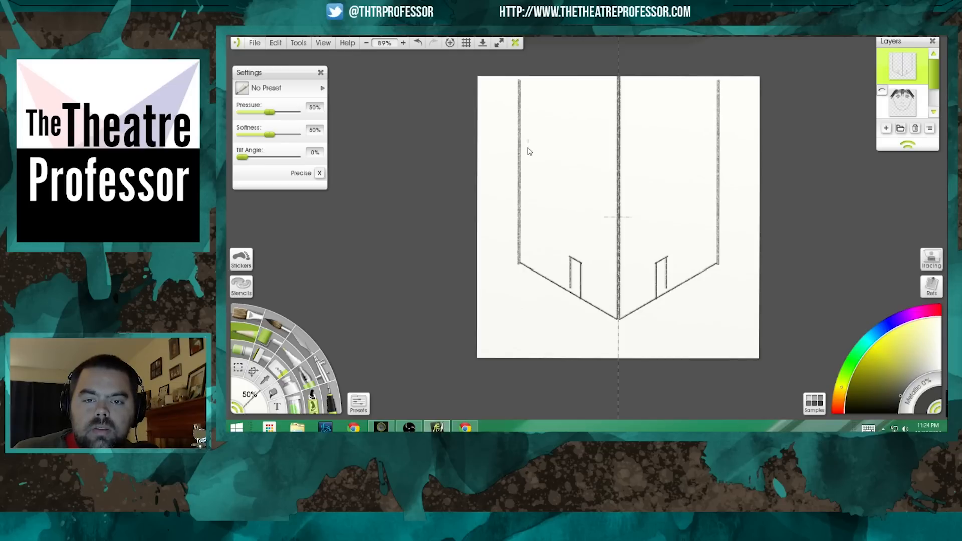
Step: Draw a slanted band of windows on the upper part of each wall, divided into four panes
mouse_move(527, 151)
mouse_down()
mouse_move(527, 164)
mouse_move(600, 158)
mouse_up()
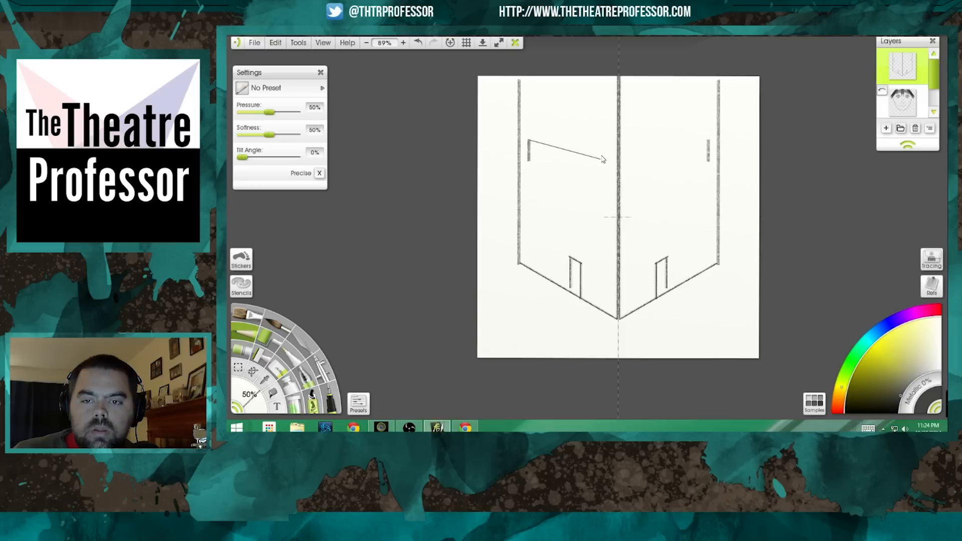
mouse_move(527, 160)
mouse_down()
mouse_move(598, 180)
mouse_move(546, 167)
mouse_up()
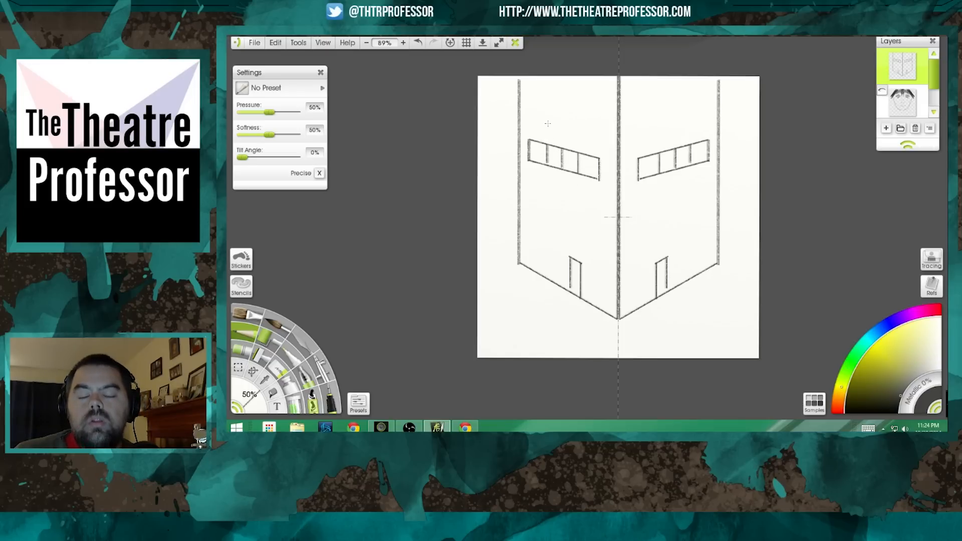